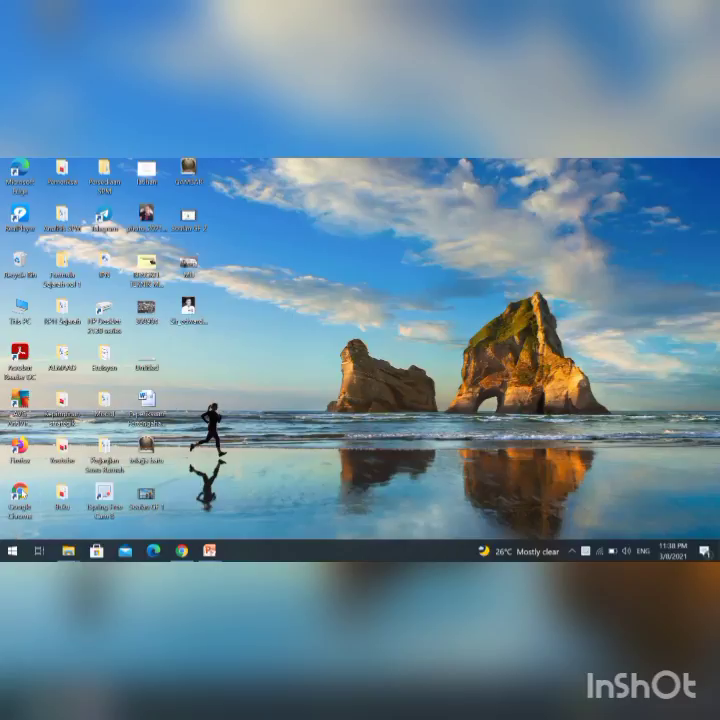
# Open Google Chrome in a maximized window and load the Google home page.
pyautogui.doubleClick(18, 490)
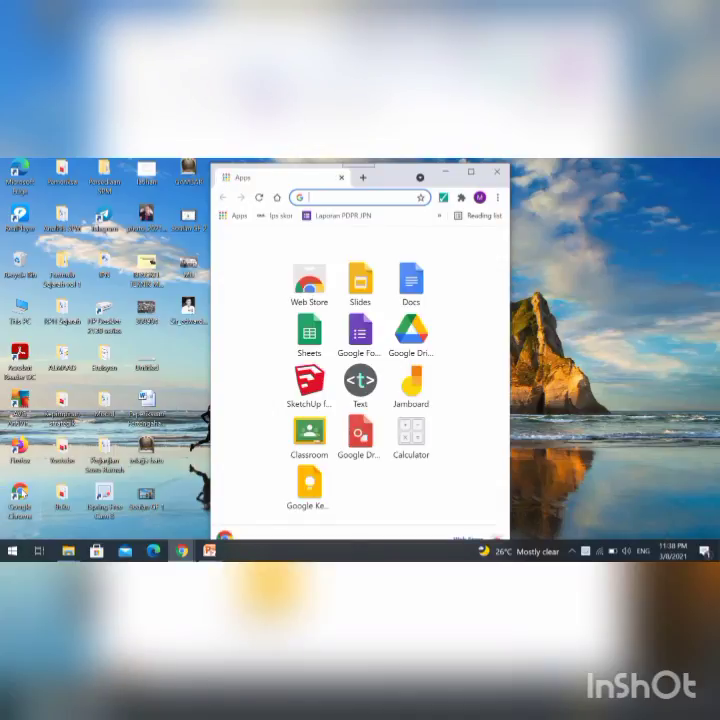
pyautogui.click(472, 174)
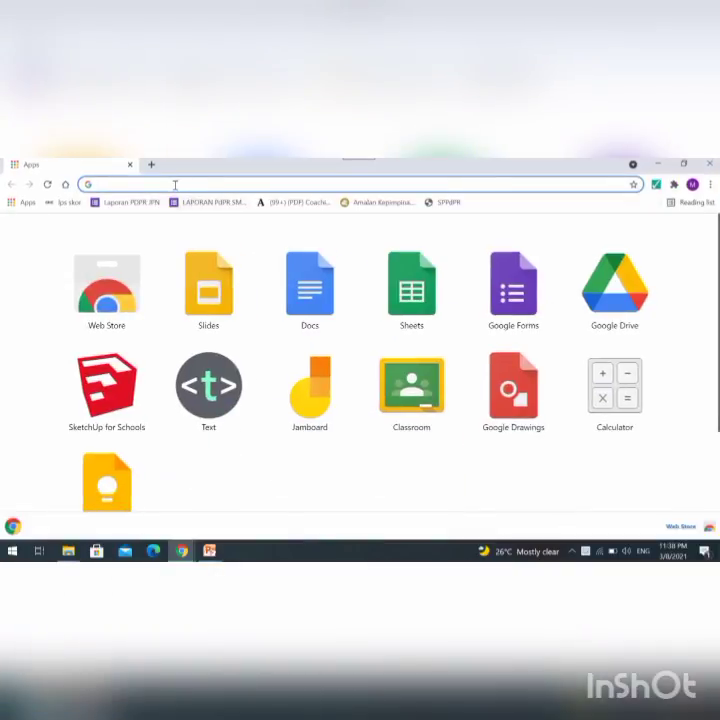
pyautogui.click(175, 185)
pyautogui.write('G')
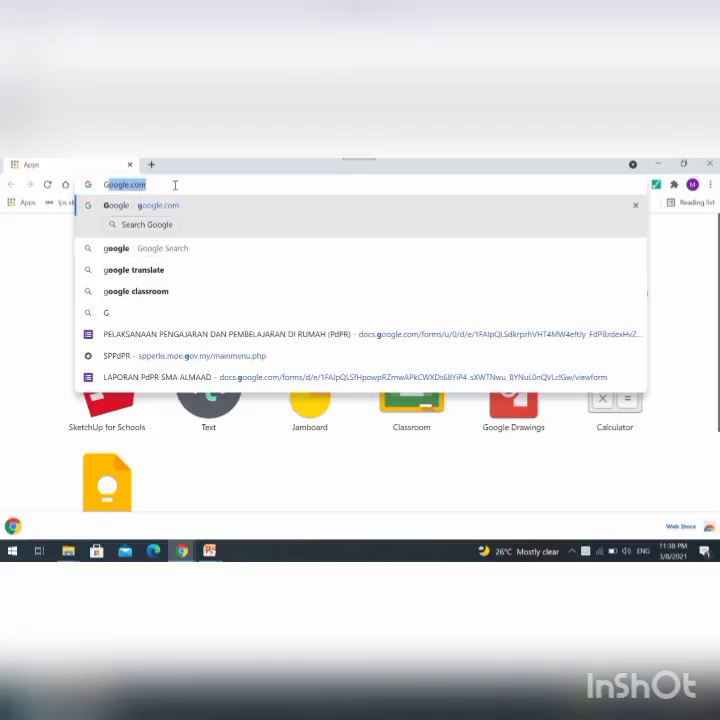
pyautogui.press('Return')
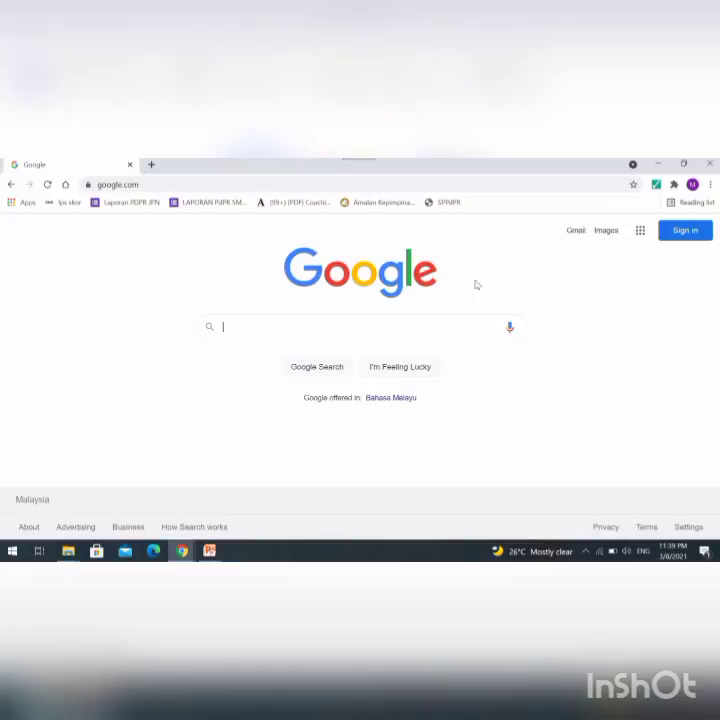
# Open Forms from the list of Google apps.
pyautogui.click(641, 232)
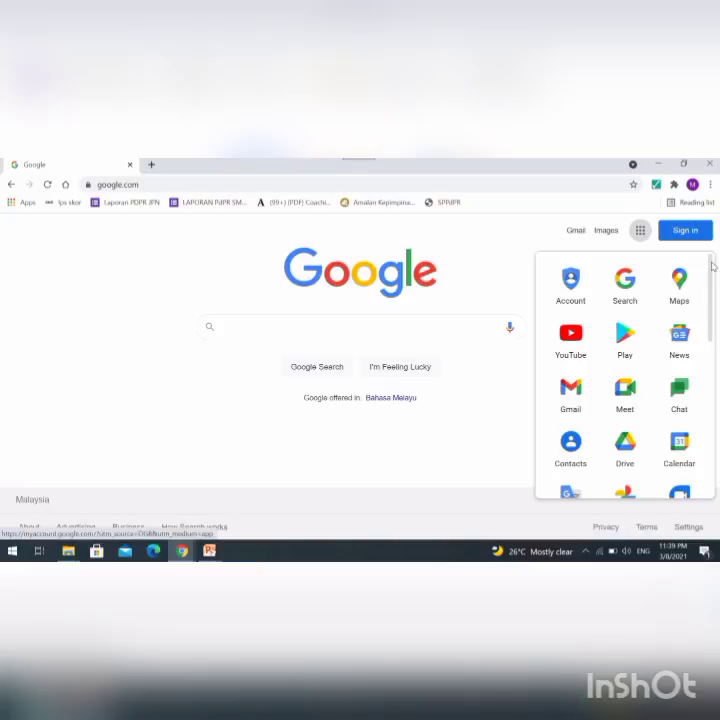
pyautogui.moveTo(713, 265); pyautogui.dragTo(716, 440)
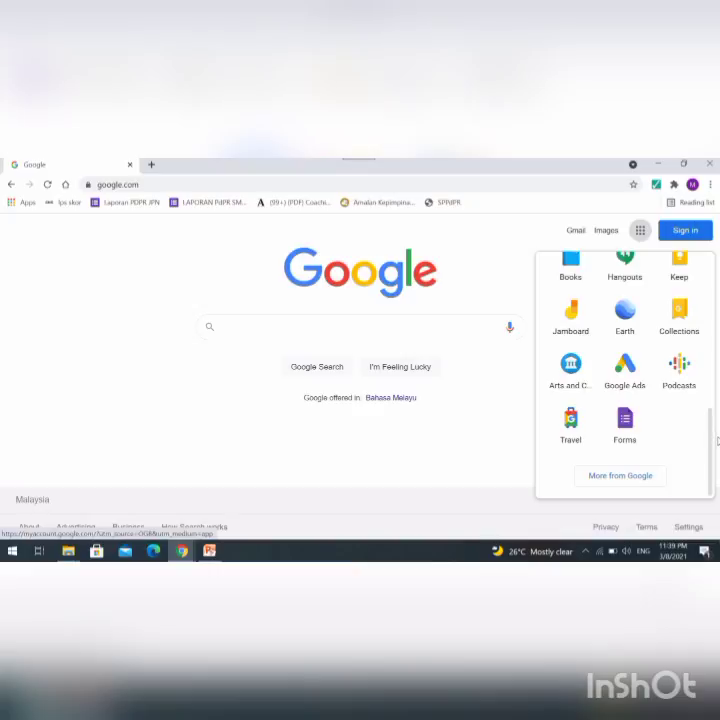
pyautogui.click(635, 433)
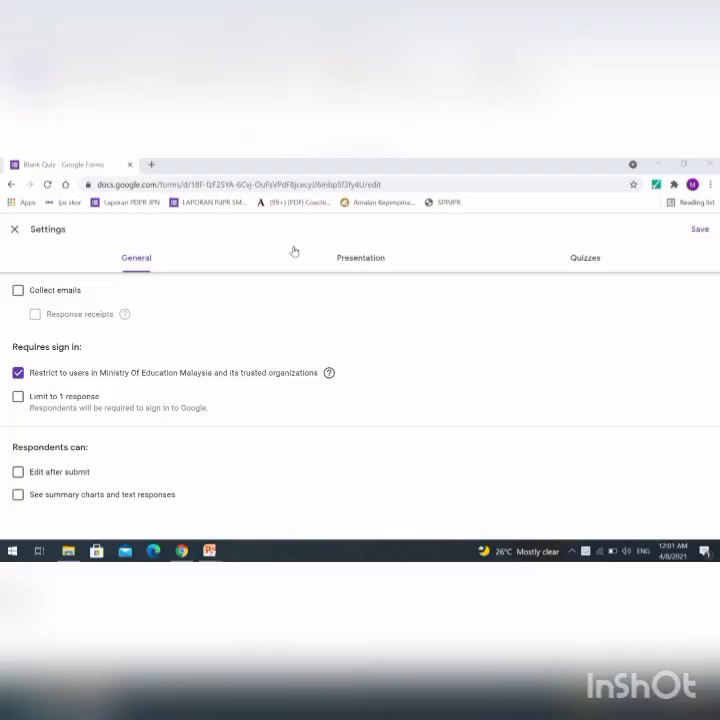
# In the quiz's general settings, enable Collect emails and remove the restriction to Ministry Of Education Malaysia users.
pyautogui.click(350, 263)
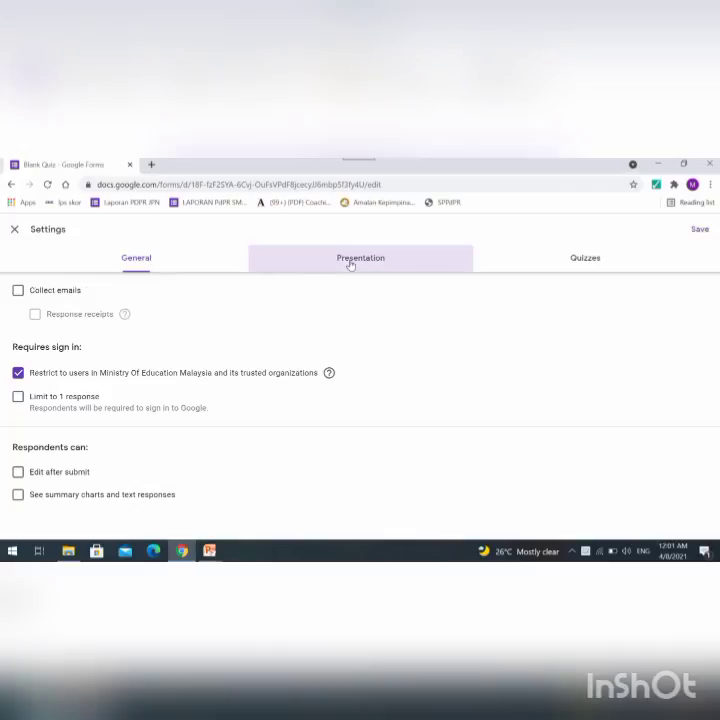
pyautogui.click(587, 260)
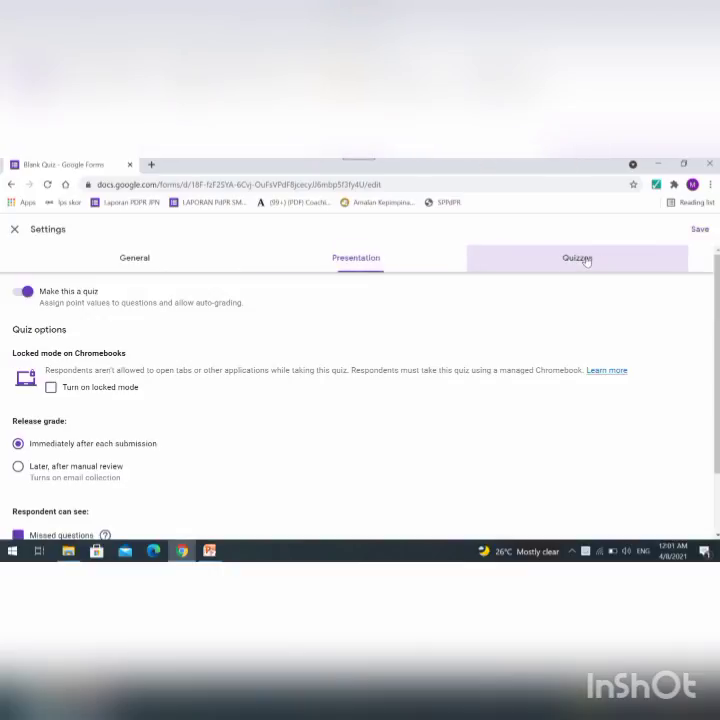
pyautogui.click(126, 261)
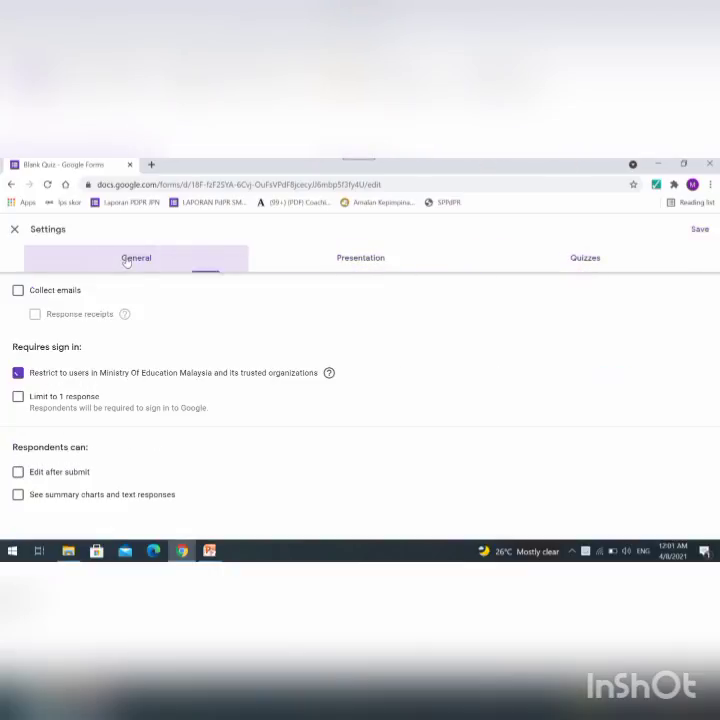
pyautogui.click(17, 290)
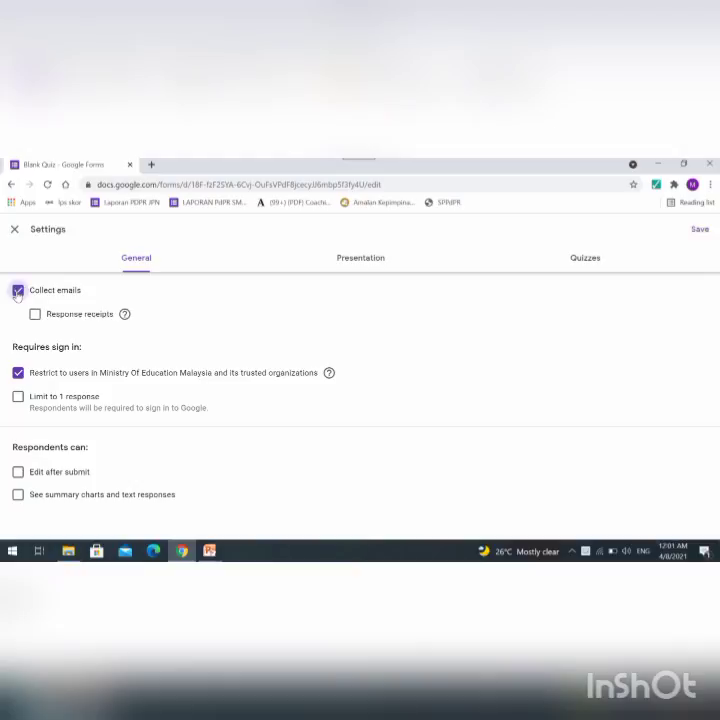
pyautogui.click(18, 376)
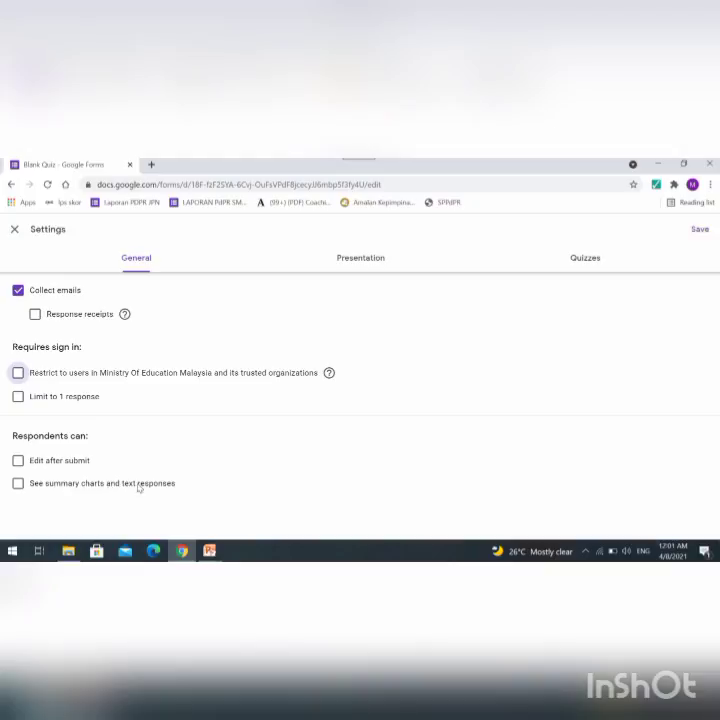
# Set the quiz's confirmation message to "Tahniah Soalan Telah Habis Dijawab".
pyautogui.click(367, 262)
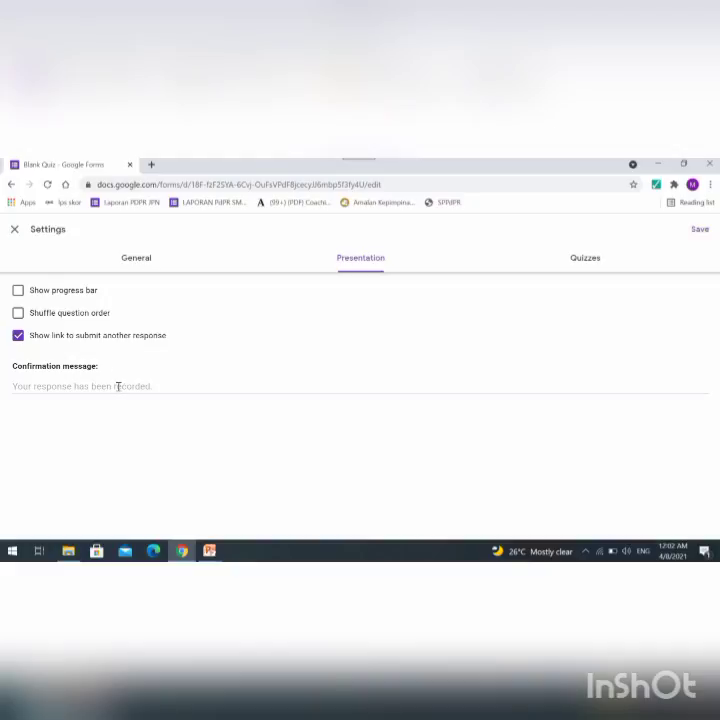
pyautogui.click(118, 386)
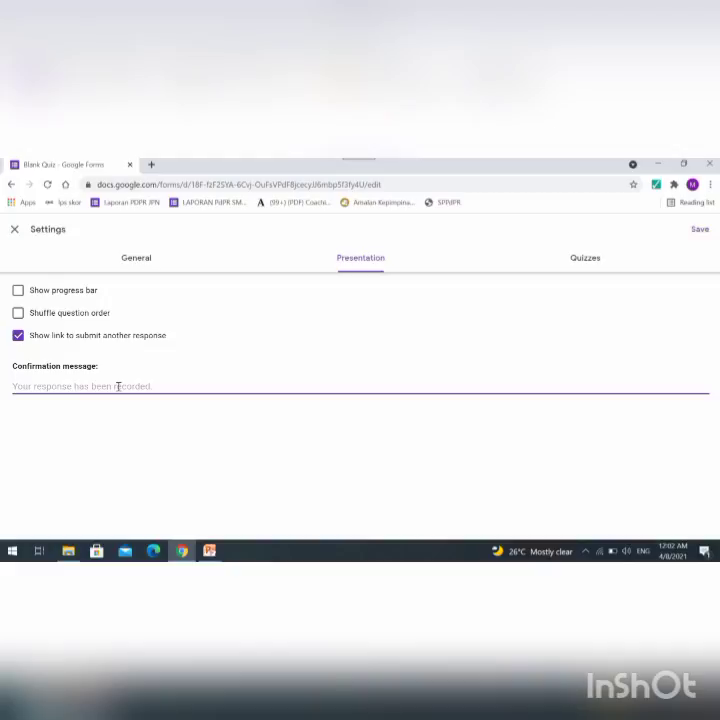
pyautogui.write('Tahn')
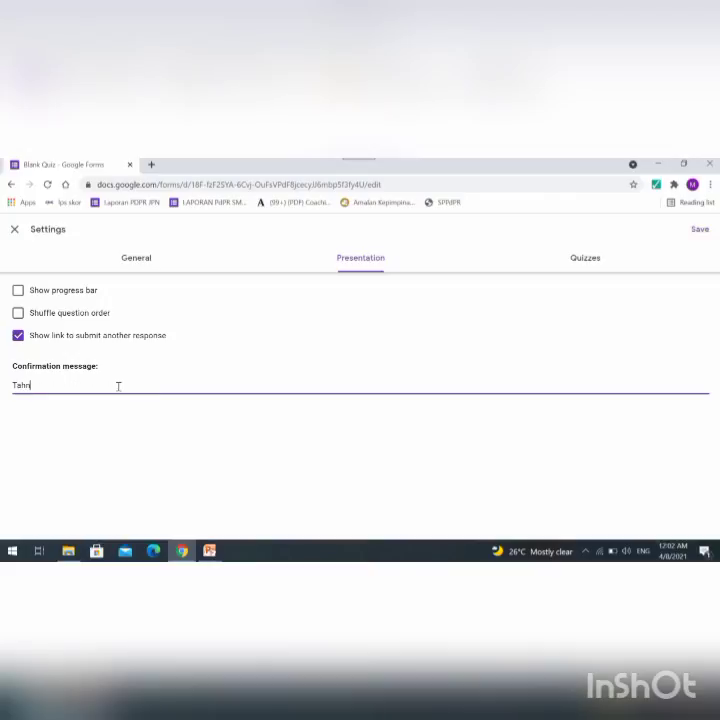
pyautogui.write('iah Soalan Telah Habis ')
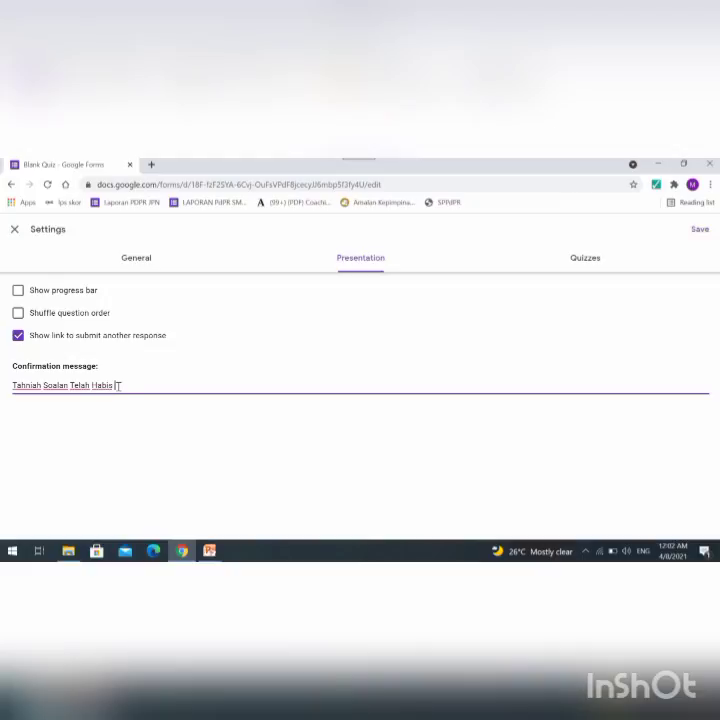
pyautogui.write('Dijawab')
# With Make this a quiz enabled, set grade release to "Later, after manual review" and save the form settings.
pyautogui.click(590, 258)
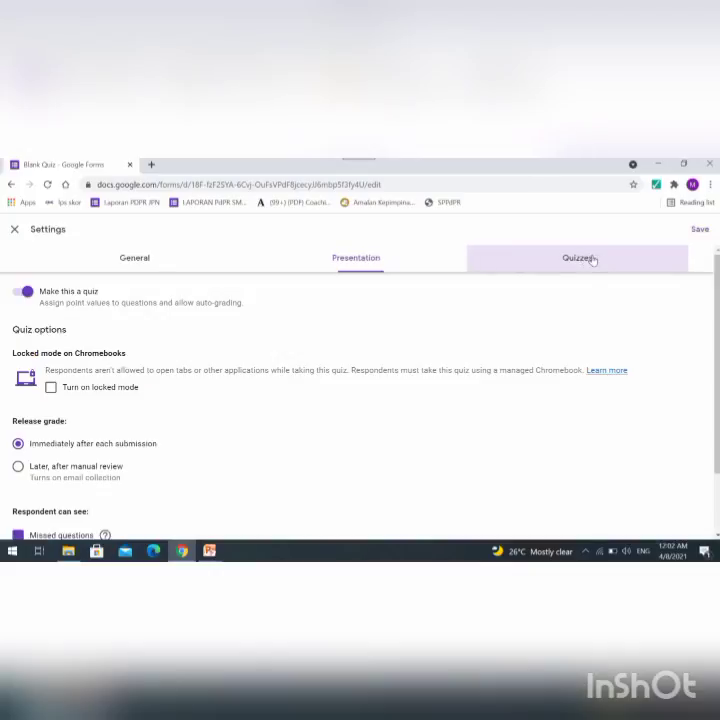
pyautogui.click(24, 293)
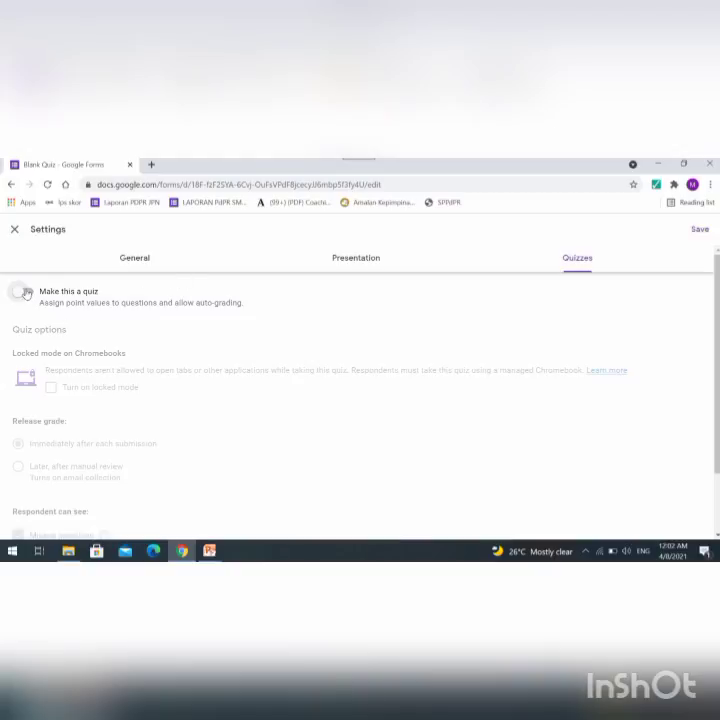
pyautogui.click(26, 292)
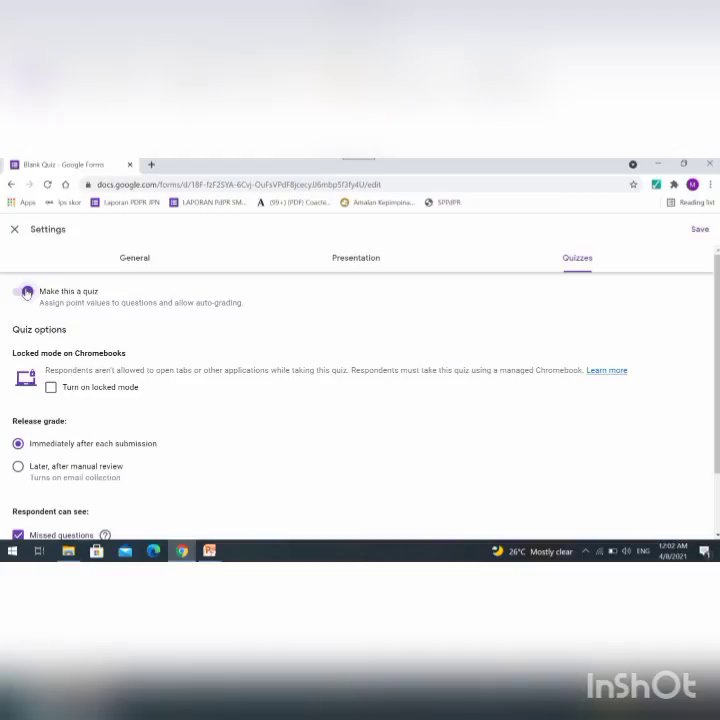
pyautogui.click(18, 450)
pyautogui.click(19, 467)
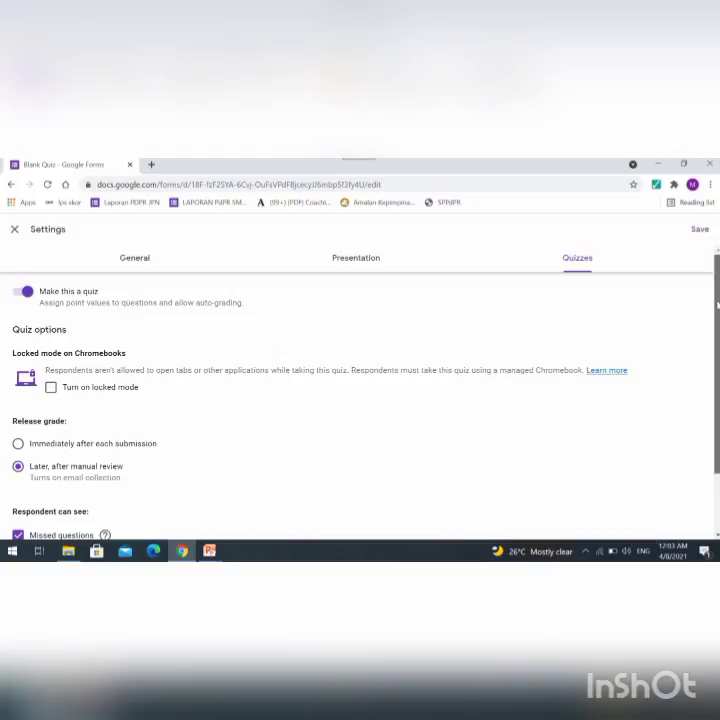
pyautogui.moveTo(717, 305); pyautogui.dragTo(717, 362)
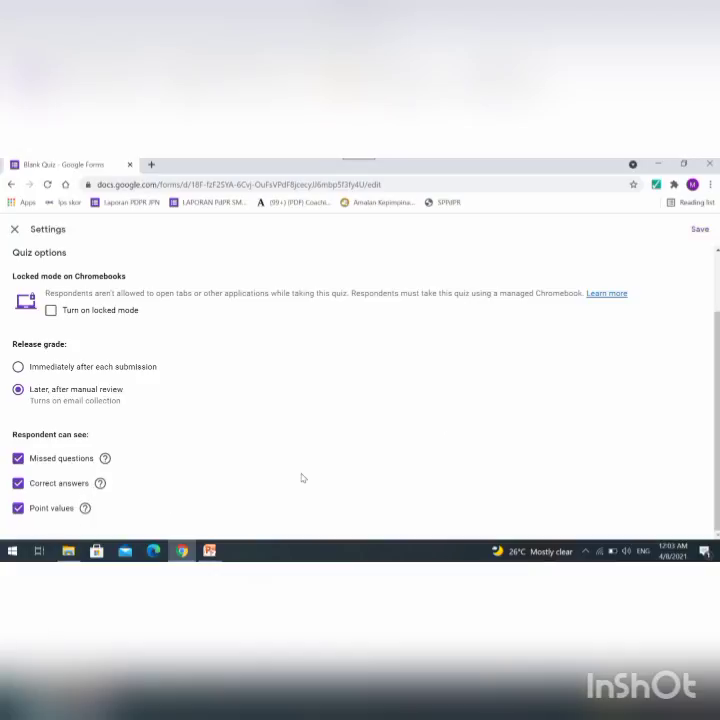
pyautogui.click(699, 230)
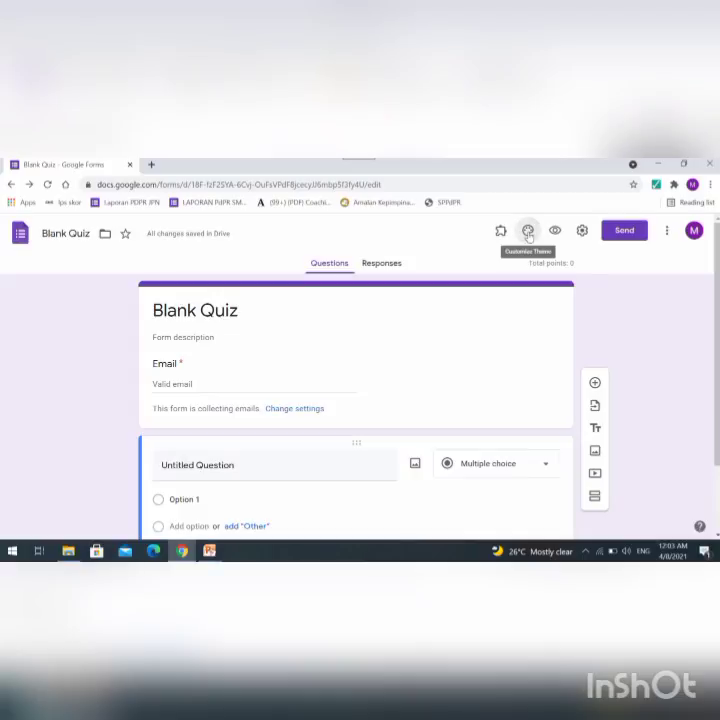
# Insert the illustrated bookshelf picture from the Work and School themes as the form's header image.
pyautogui.click(528, 233)
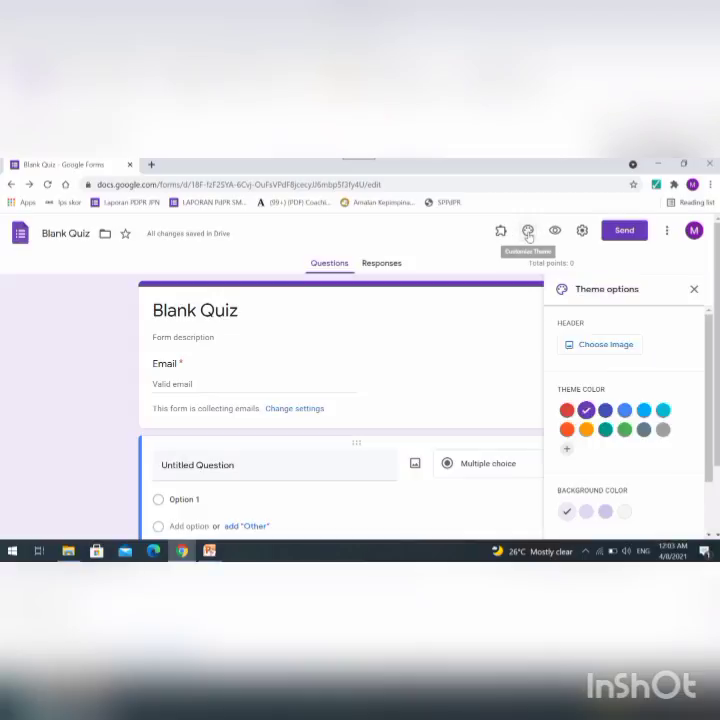
pyautogui.click(615, 345)
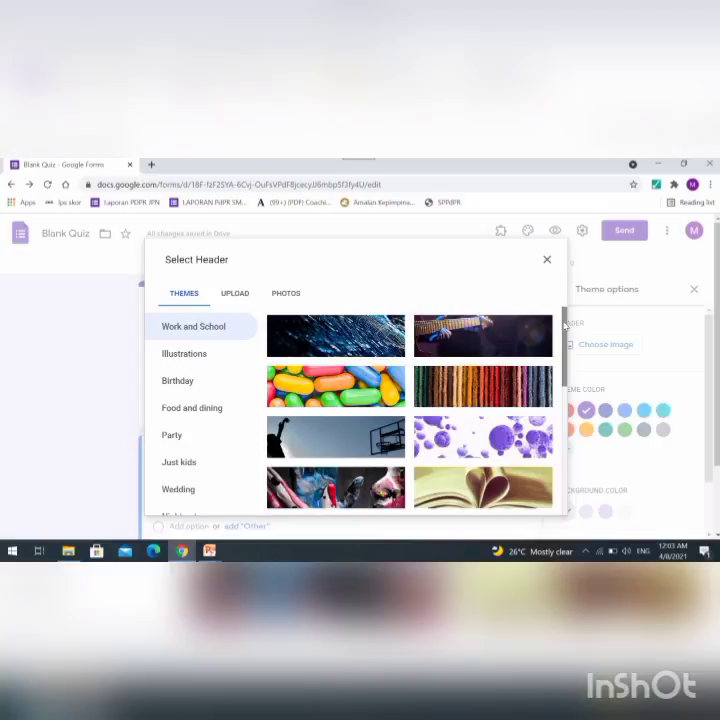
pyautogui.moveTo(565, 323); pyautogui.dragTo(588, 550)
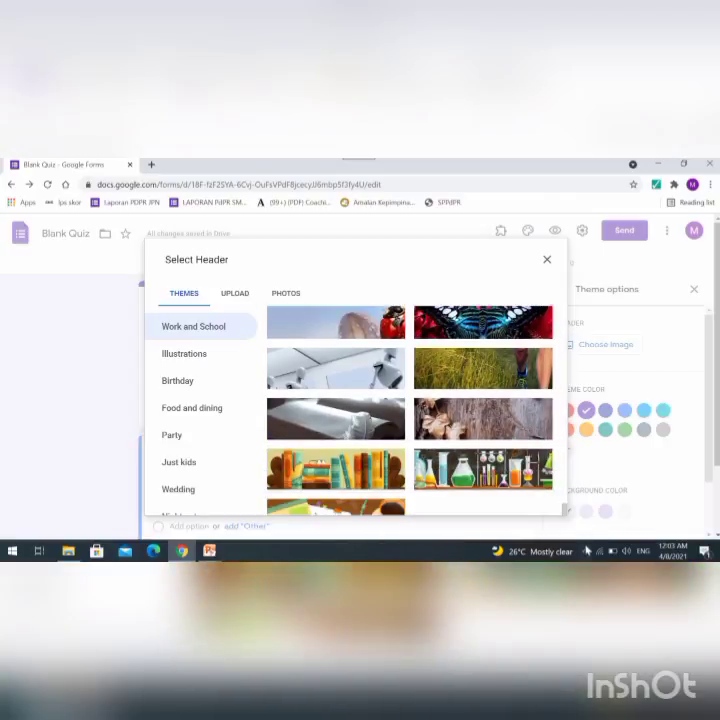
pyautogui.click(366, 479)
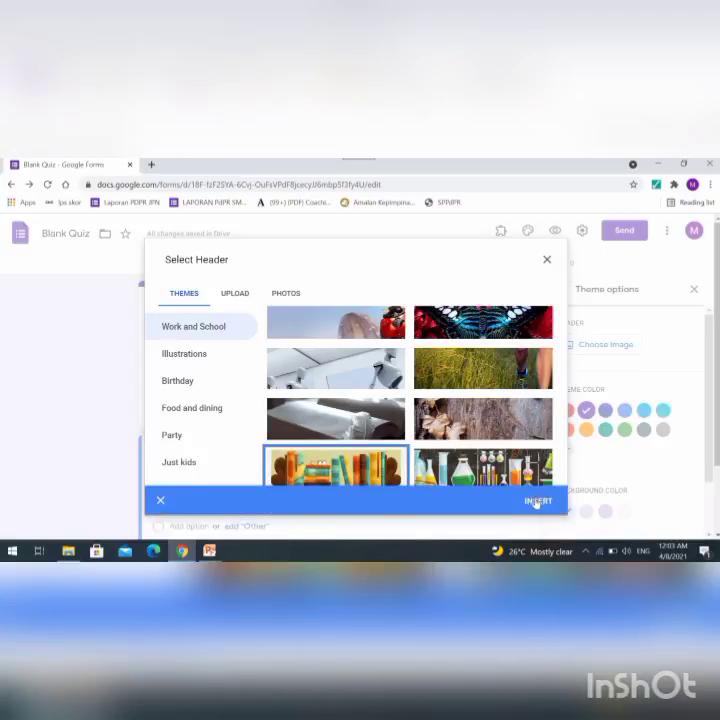
pyautogui.click(535, 503)
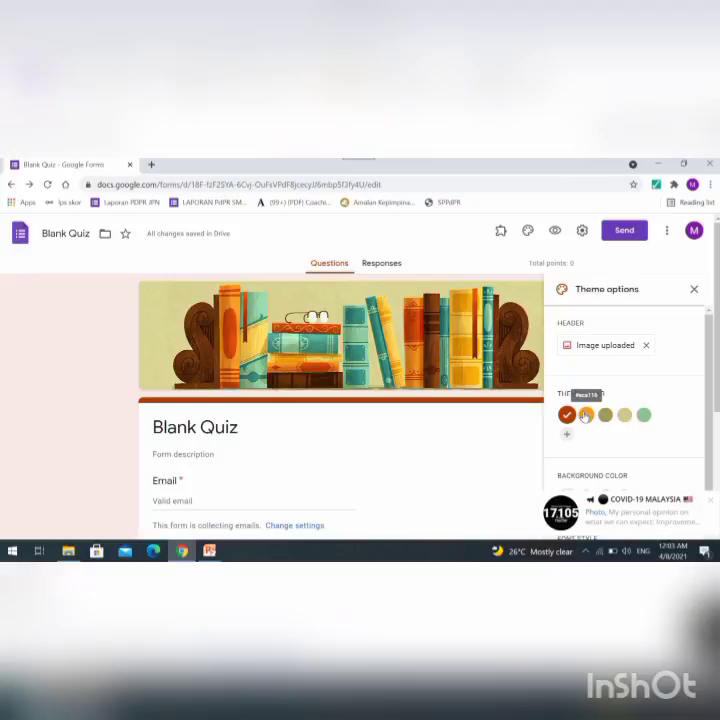
# Set the form's theme color to orange and its background to the Dark shade, and close the theme options.
pyautogui.click(585, 415)
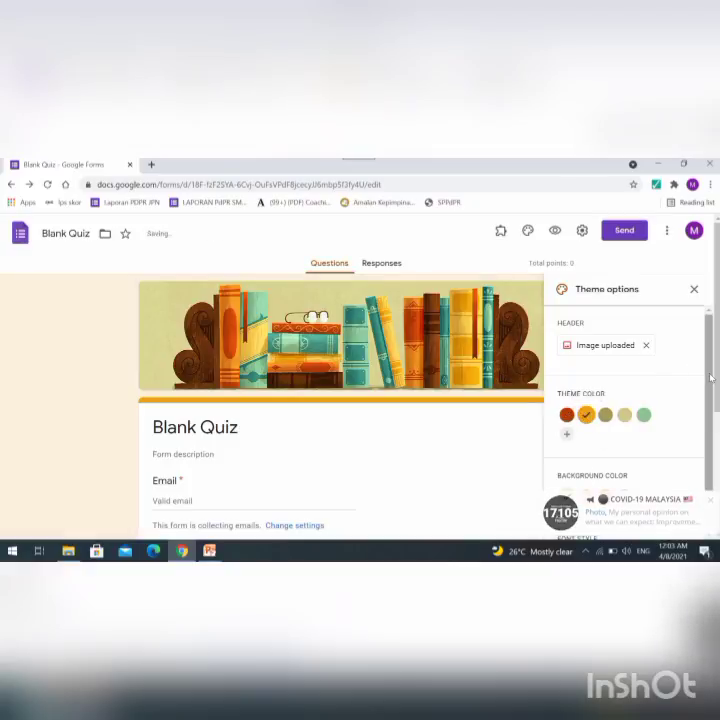
pyautogui.scroll(-1, 583, 476)
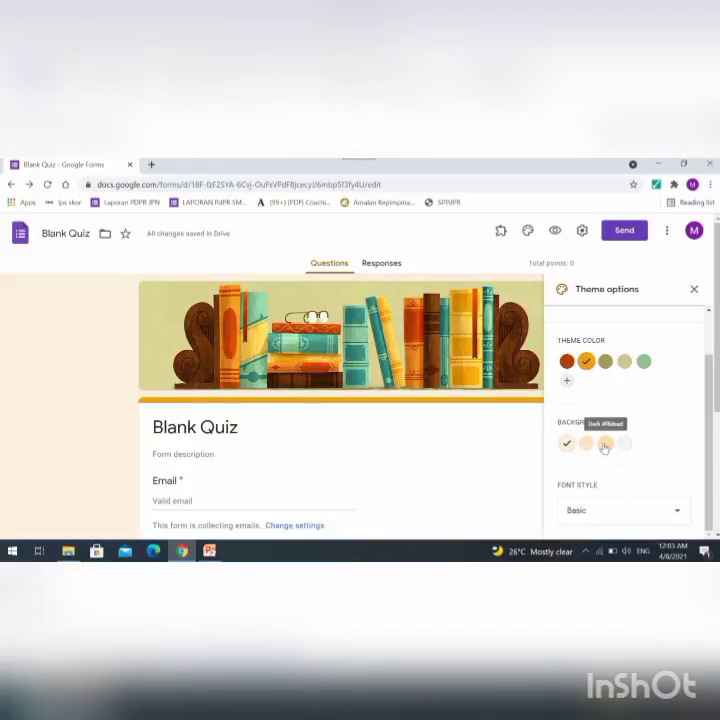
pyautogui.click(604, 445)
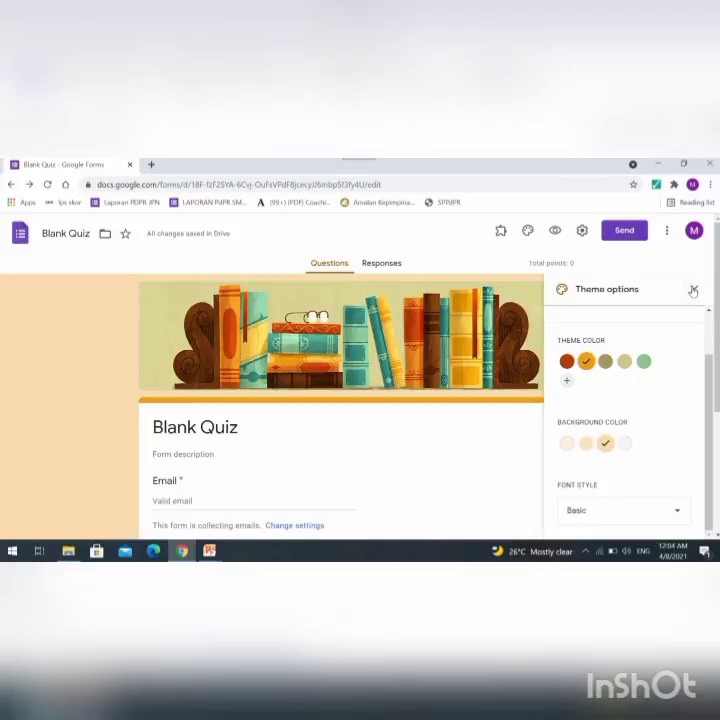
pyautogui.click(692, 290)
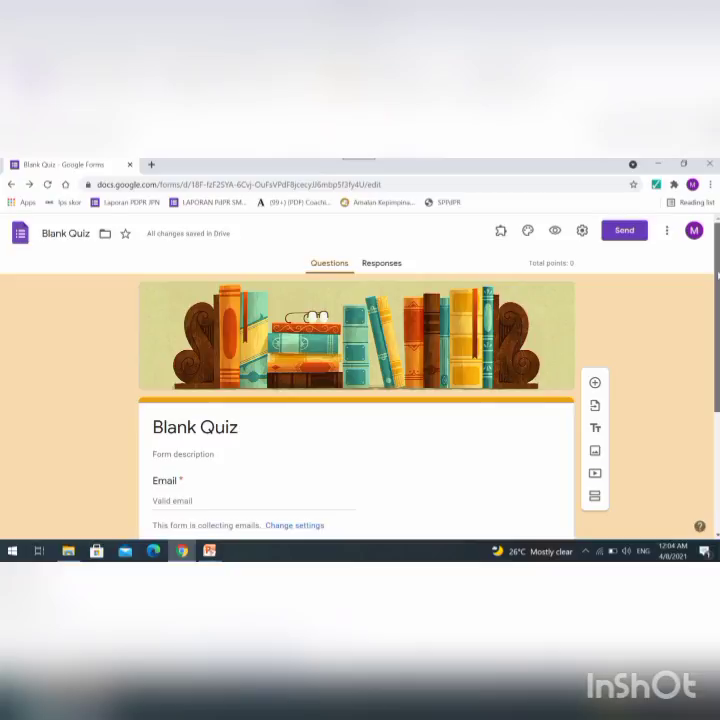
# Replace the form title with "PEPERIKSAAN PERTENGAHAN TAHUN".
pyautogui.moveTo(716, 245); pyautogui.dragTo(716, 325)
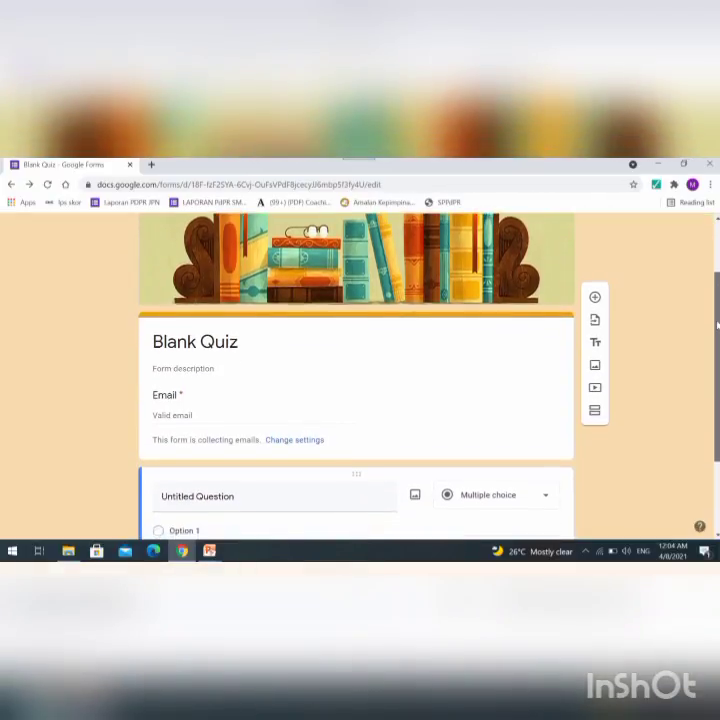
pyautogui.click(247, 344)
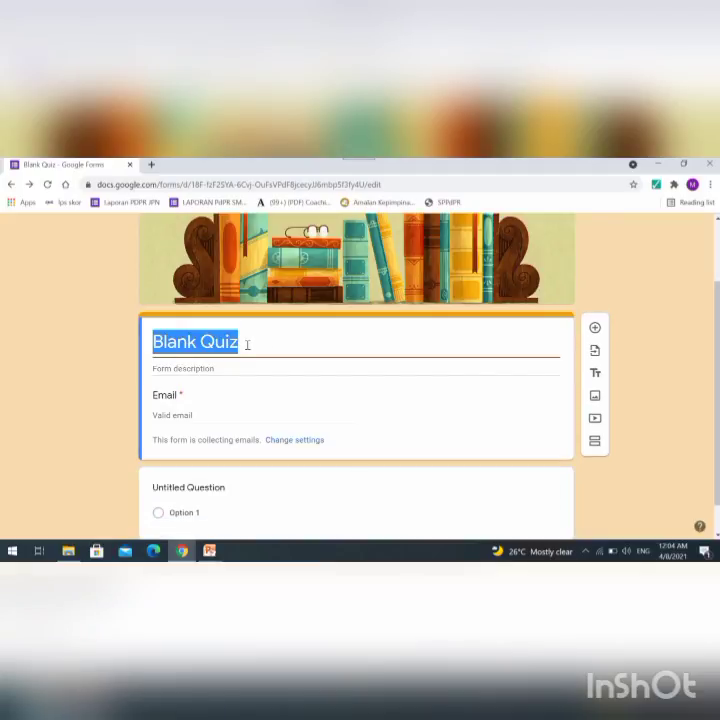
pyautogui.press('BackSpace')
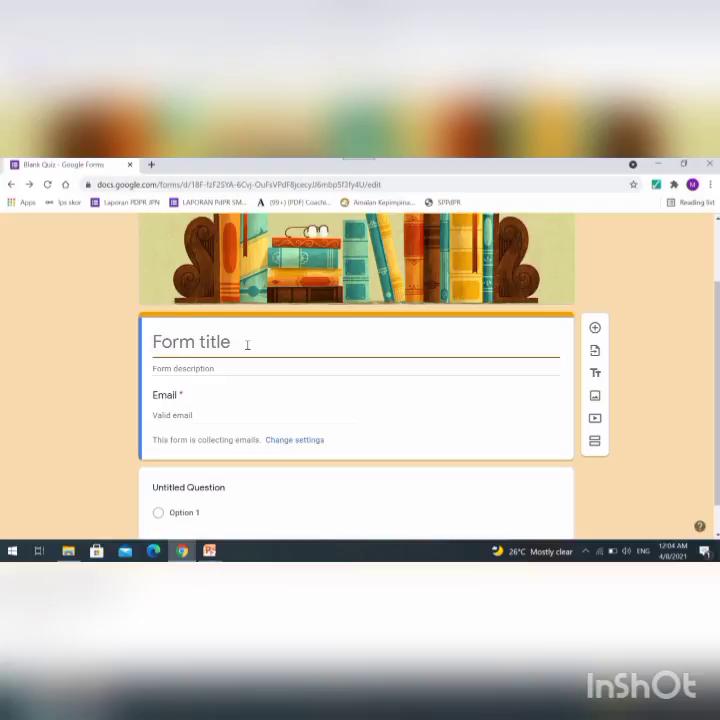
pyautogui.write('p')
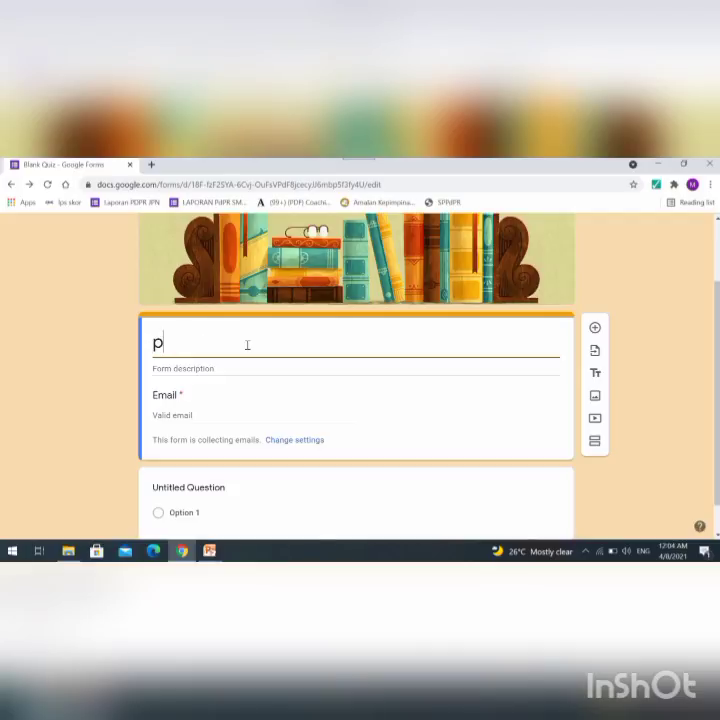
pyautogui.press('BackSpace')
pyautogui.write('PEPERIKSAA')
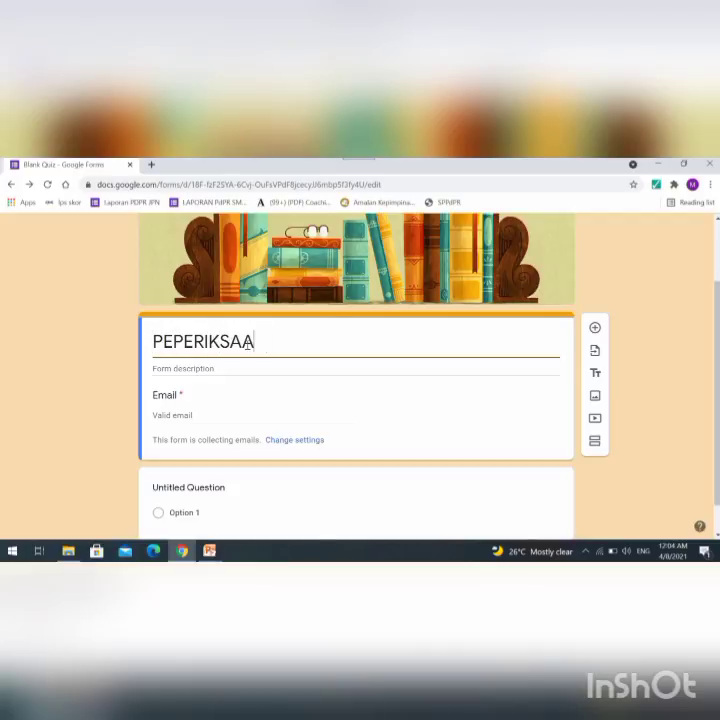
pyautogui.write('N PERTE')
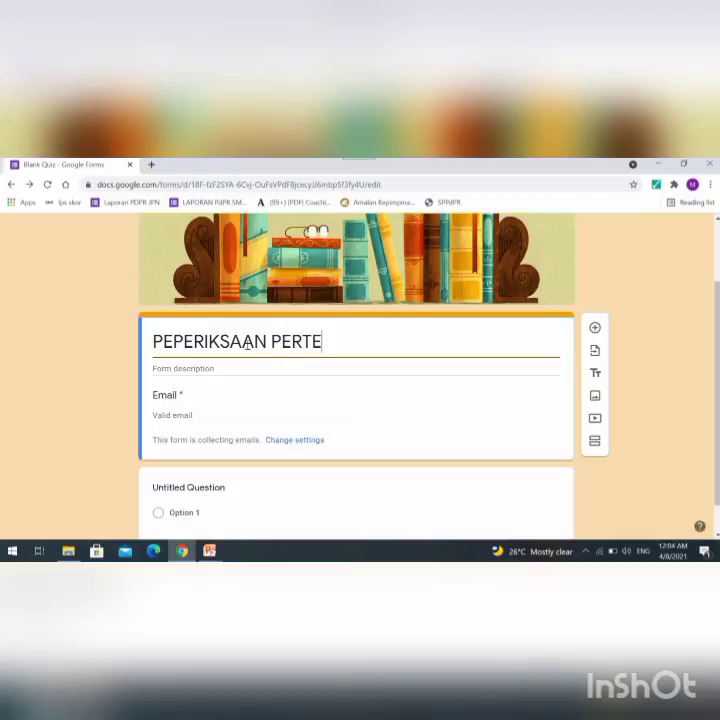
pyautogui.write('NGAHAN TAHU')
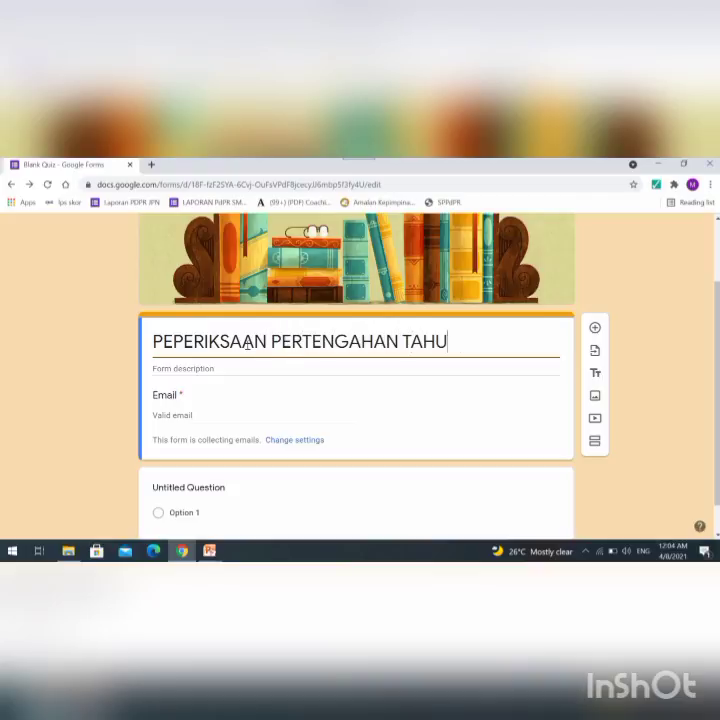
pyautogui.write('N')
# Enter "Sejarah Kertas 2" as the form description beneath the title.
pyautogui.click(215, 368)
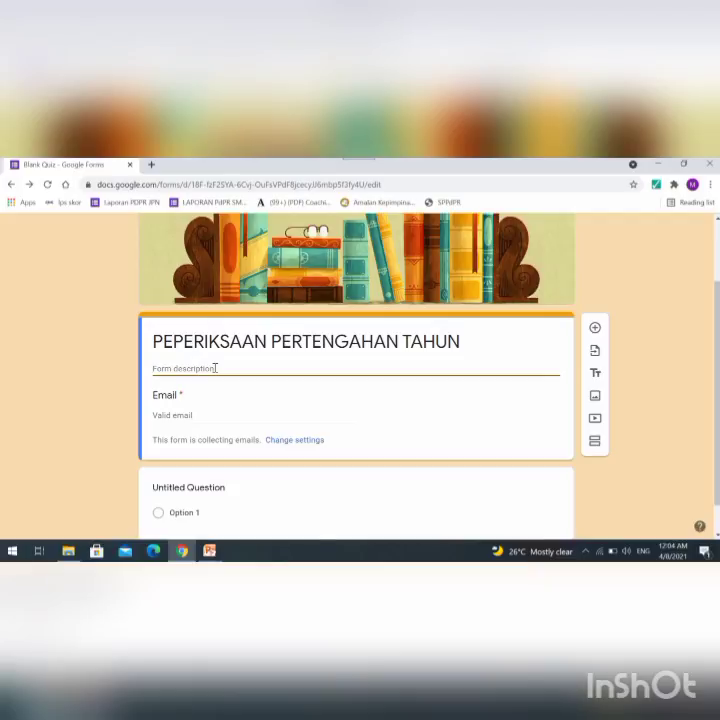
pyautogui.write('st')
pyautogui.press('BackSpace')
pyautogui.press('BackSpace')
pyautogui.write('sejarah Kertas')
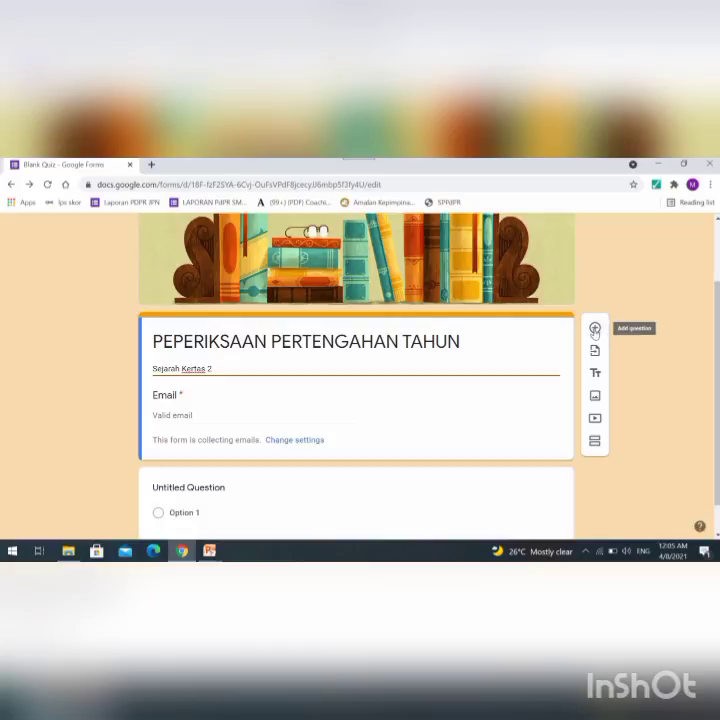
# Add a question titled "Nama" below the form header, using the Short answer type, and make it required.
pyautogui.click(594, 329)
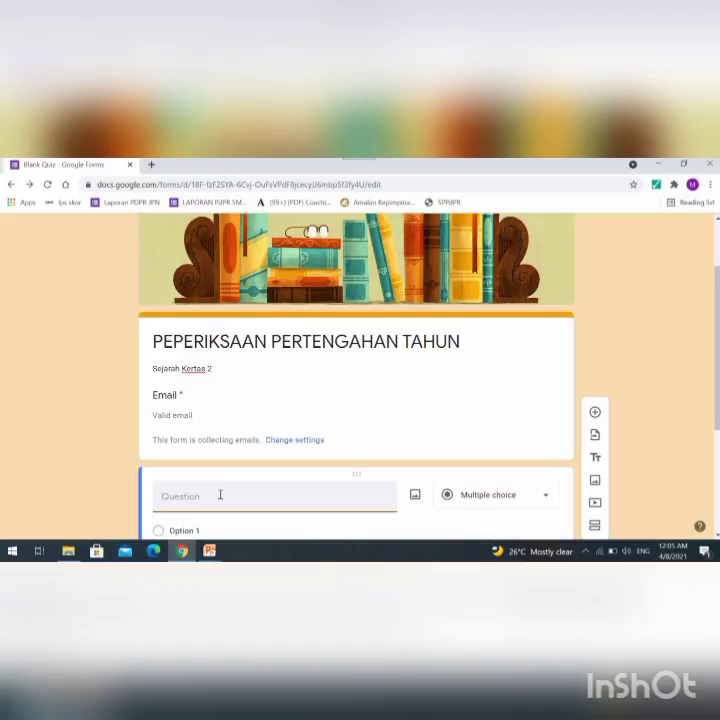
pyautogui.write('Nama')
pyautogui.moveTo(717, 293); pyautogui.dragTo(717, 388)
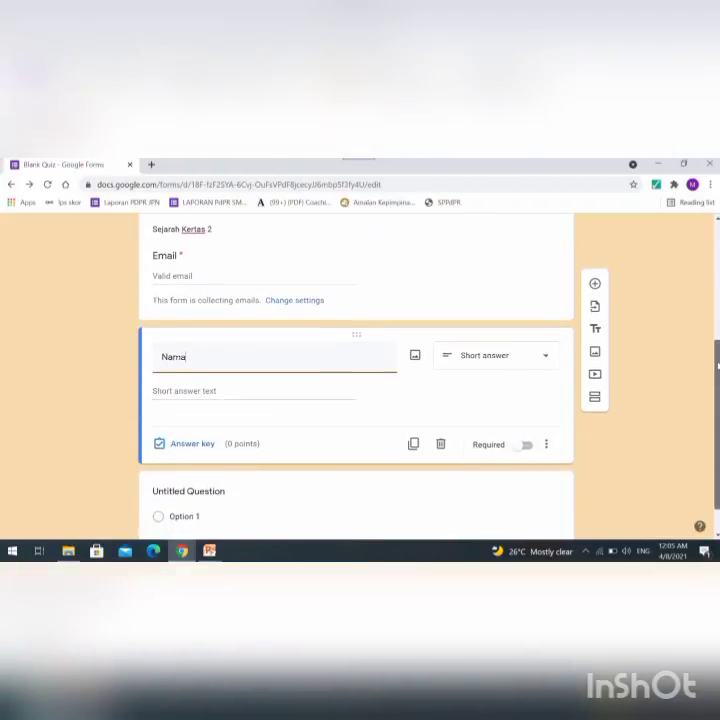
pyautogui.click(541, 362)
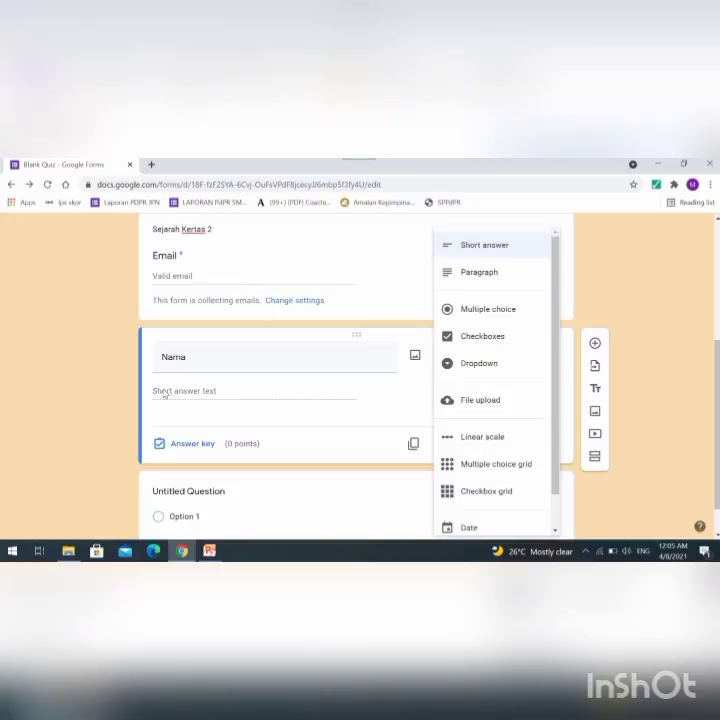
pyautogui.click(489, 247)
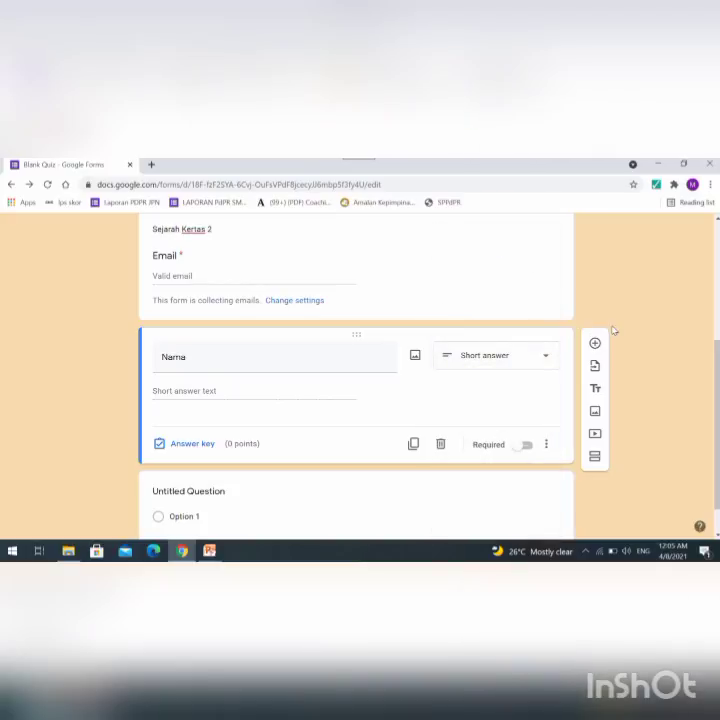
pyautogui.click(525, 447)
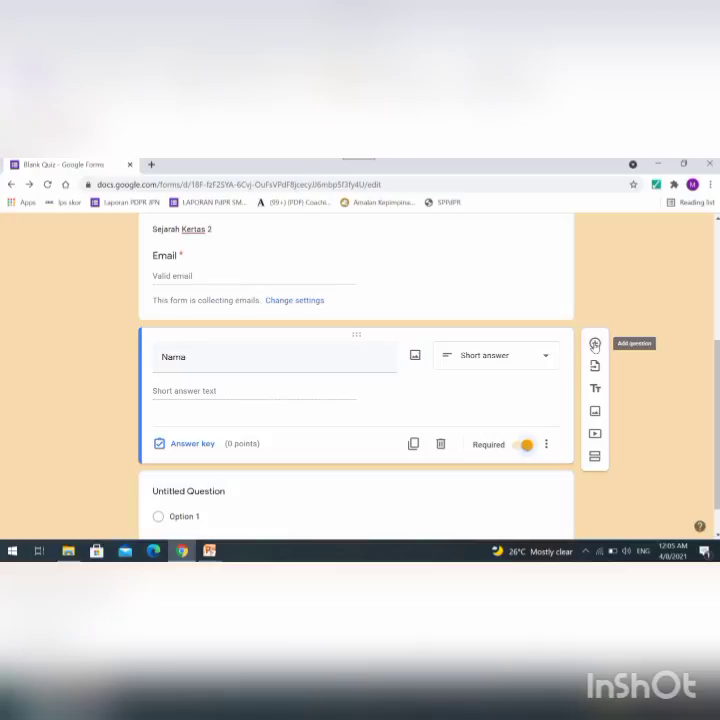
# Add a question titled "Tingkatan" after the Nama question and set its type to Multiple choice.
pyautogui.click(594, 344)
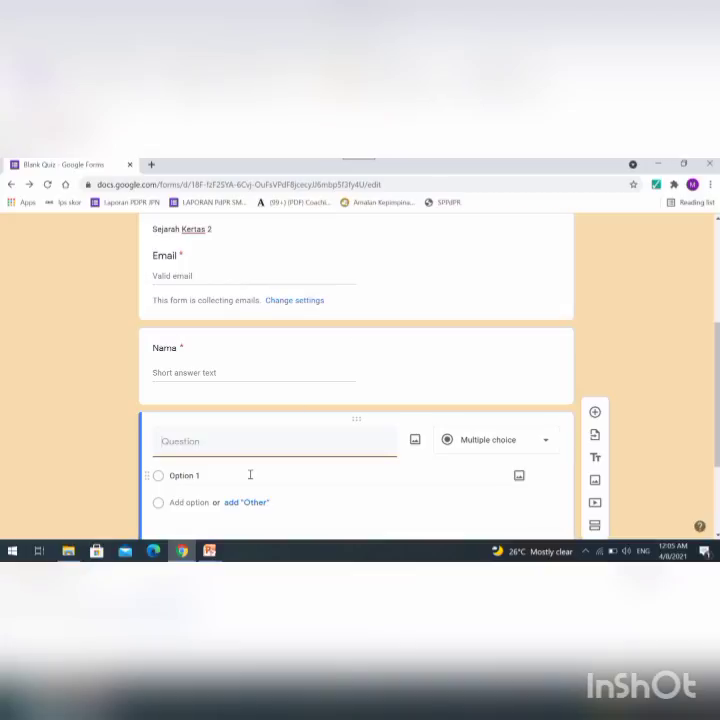
pyautogui.write('t')
pyautogui.press('BackSpace')
pyautogui.write('Tingkatan')
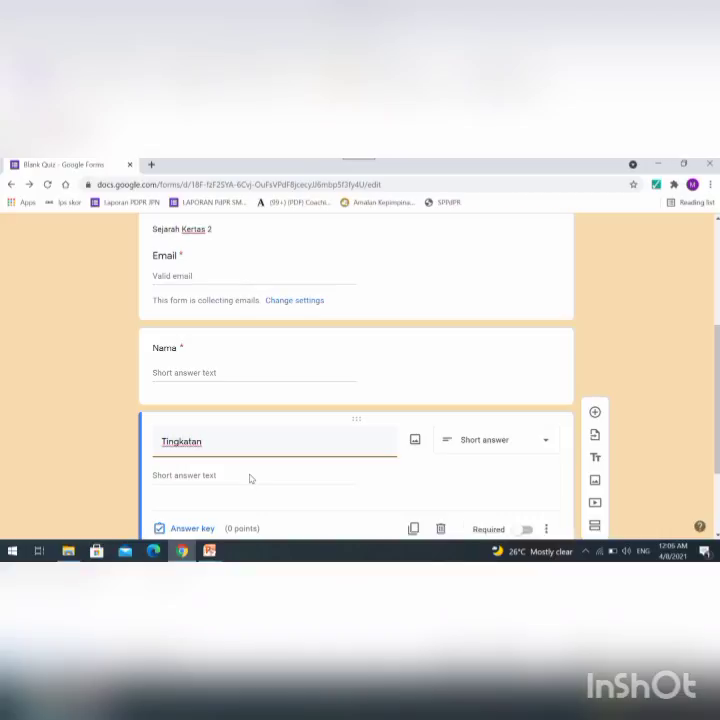
pyautogui.click(546, 443)
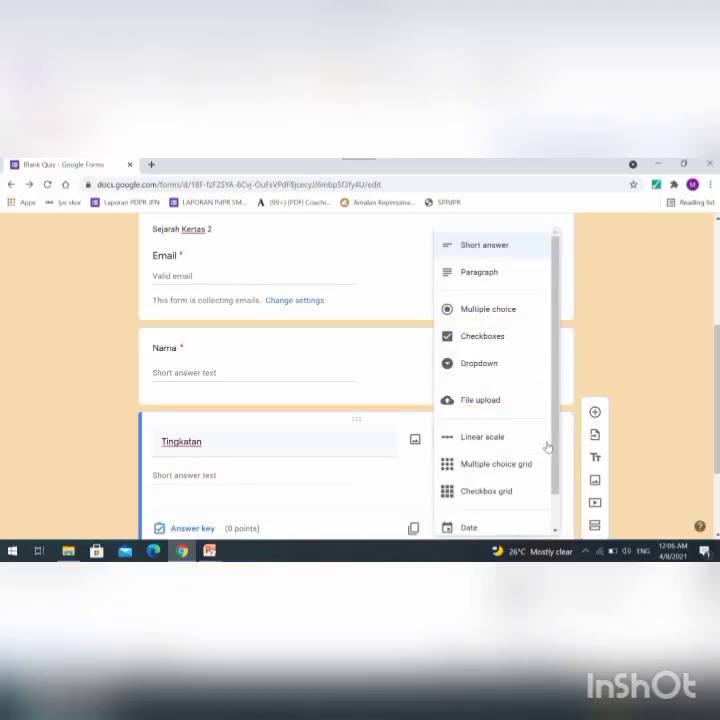
pyautogui.click(490, 311)
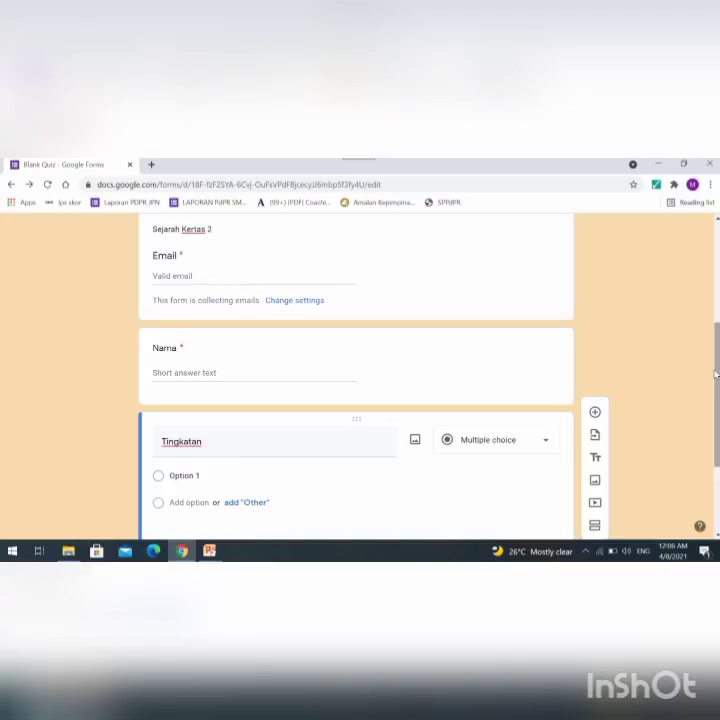
# Give the Tingkatan question the options "5 Adam", "5 Idris", "5 Hawa" and "5 Khadijah", and make it required.
pyautogui.scroll(-1, 714, 374)
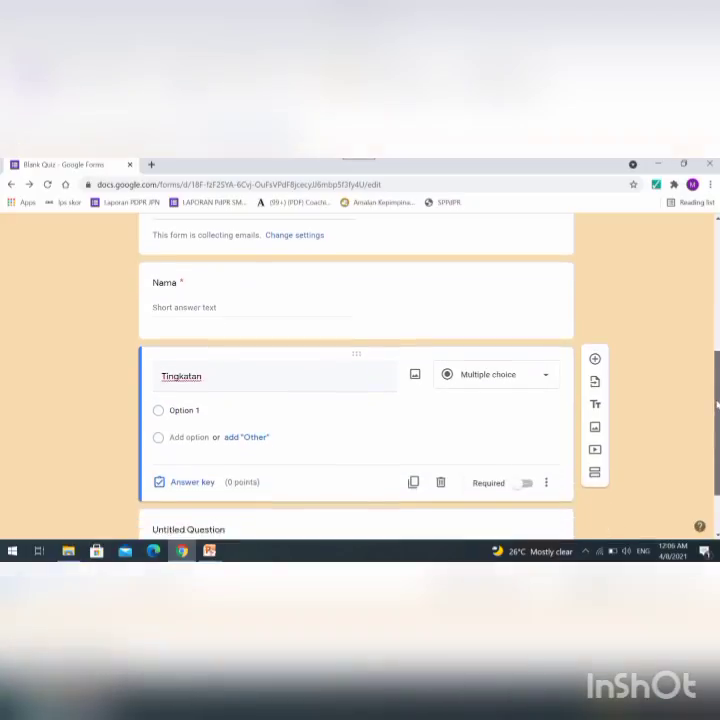
pyautogui.click(201, 409)
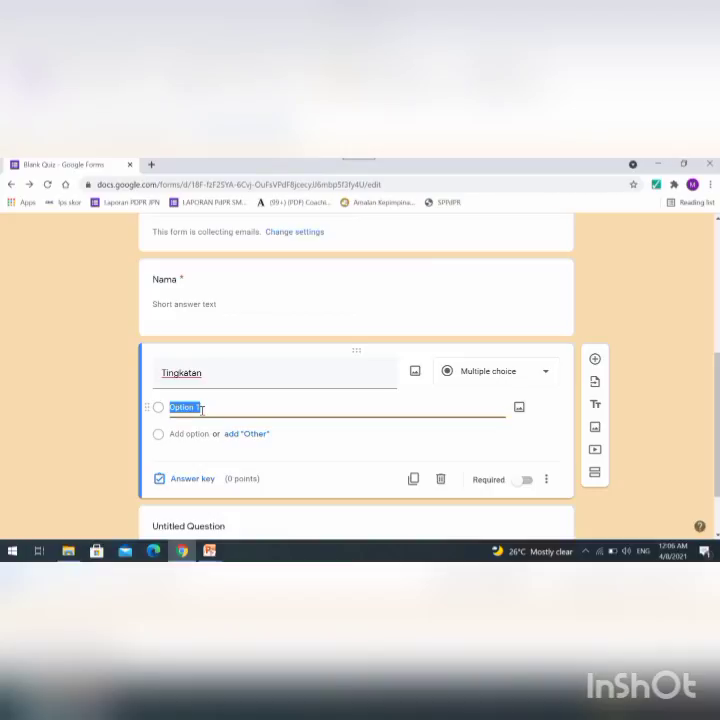
pyautogui.write('5 Adam')
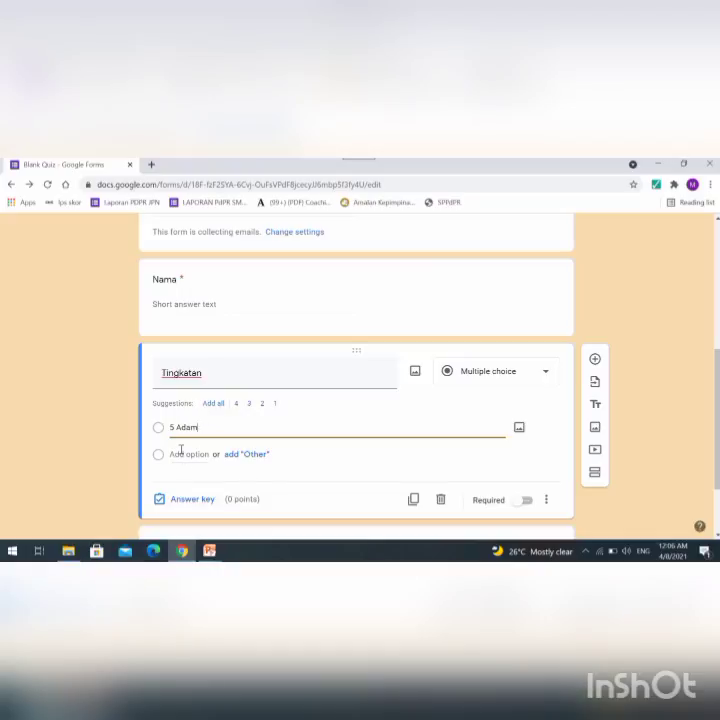
pyautogui.click(181, 453)
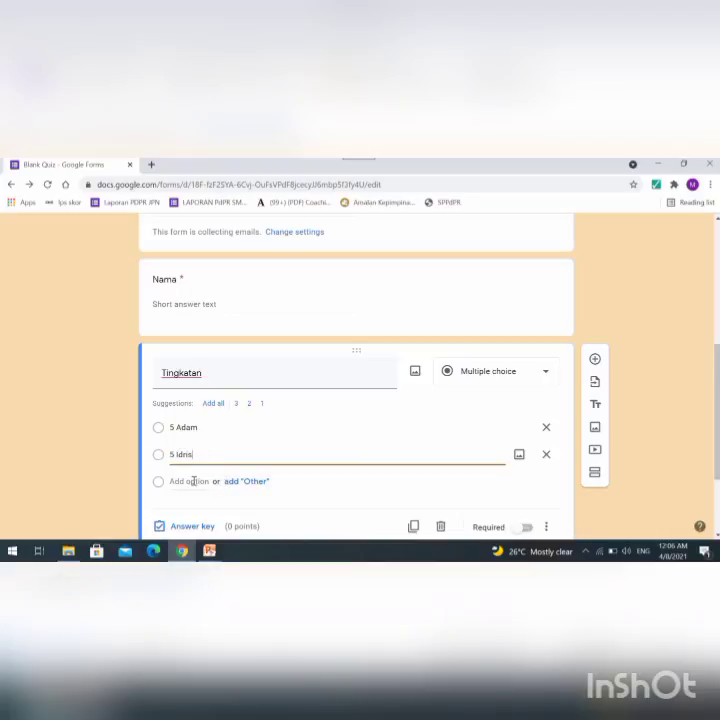
pyautogui.click(193, 481)
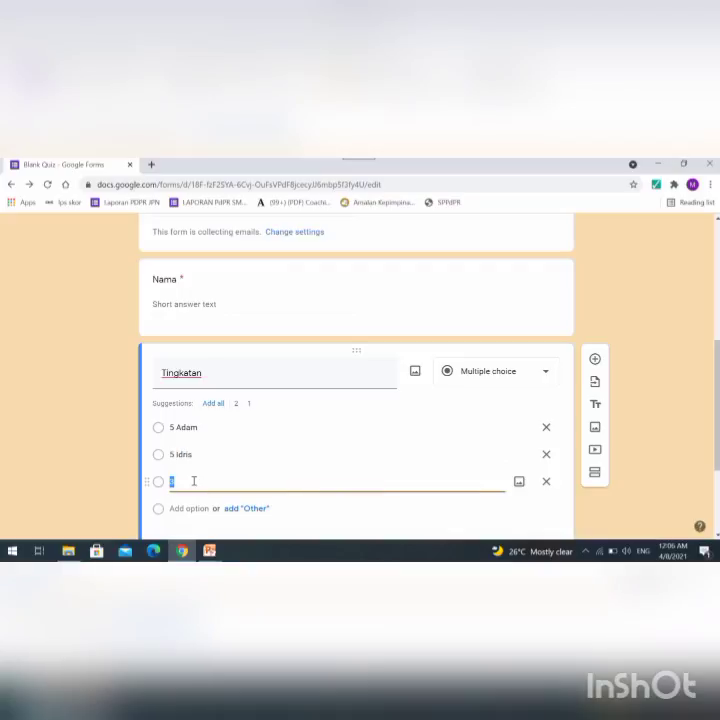
pyautogui.write('5 Hawa')
pyautogui.click(187, 508)
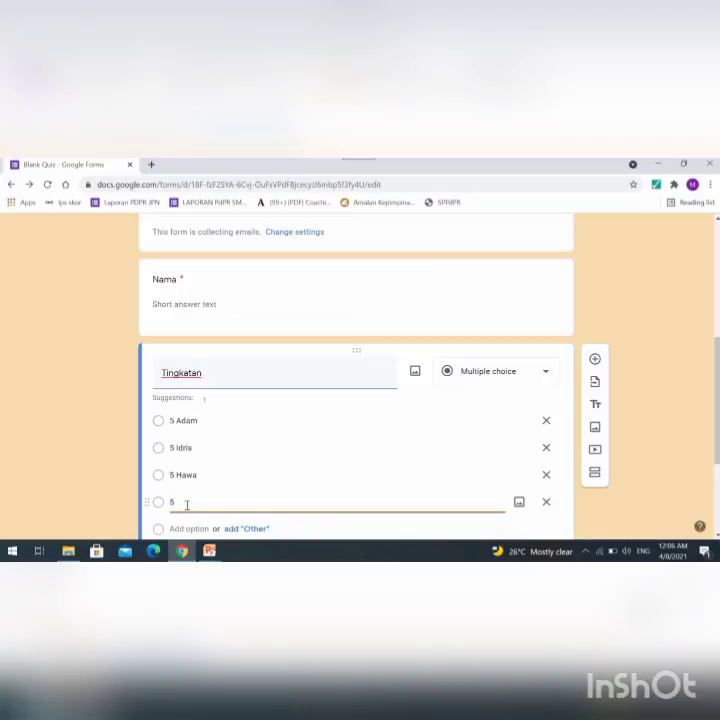
pyautogui.write('5 k')
pyautogui.press('BackSpace')
pyautogui.write('Khadijah')
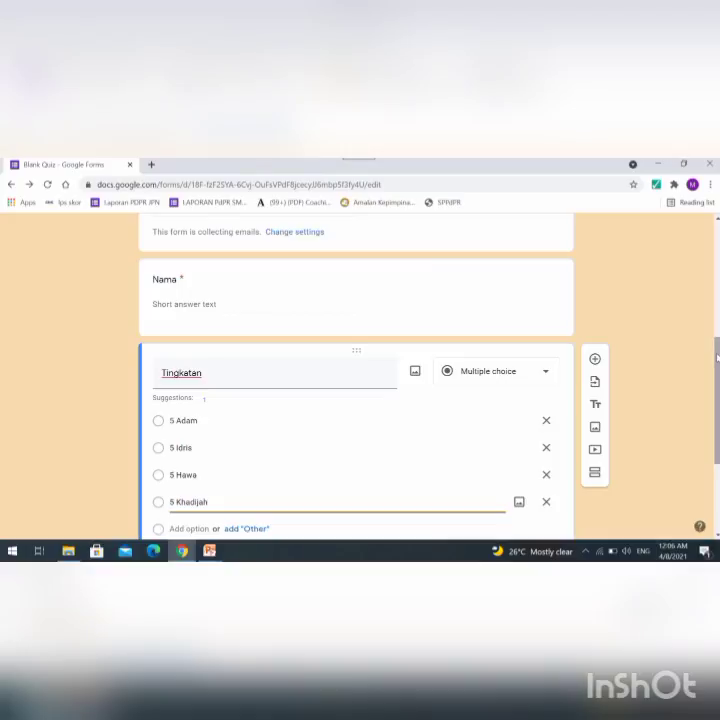
pyautogui.scroll(-2, 716, 357)
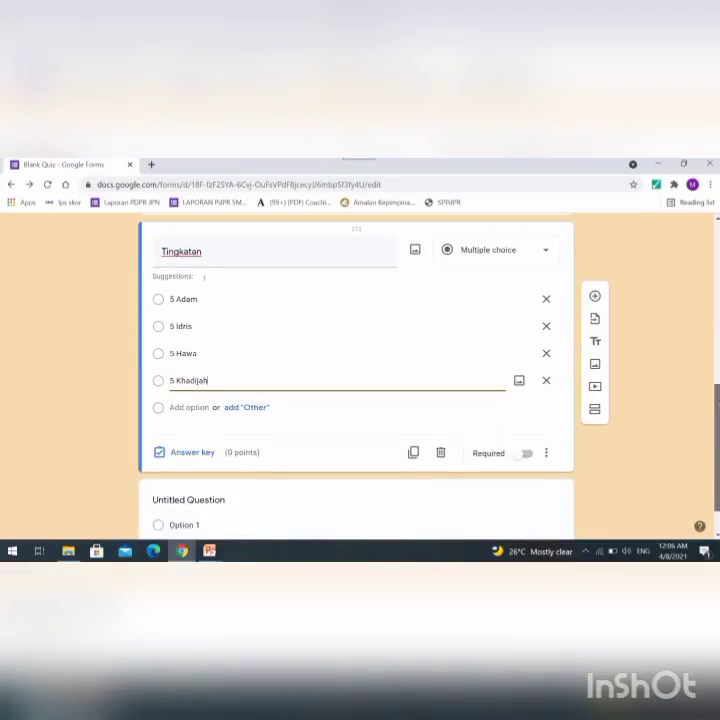
pyautogui.click(525, 457)
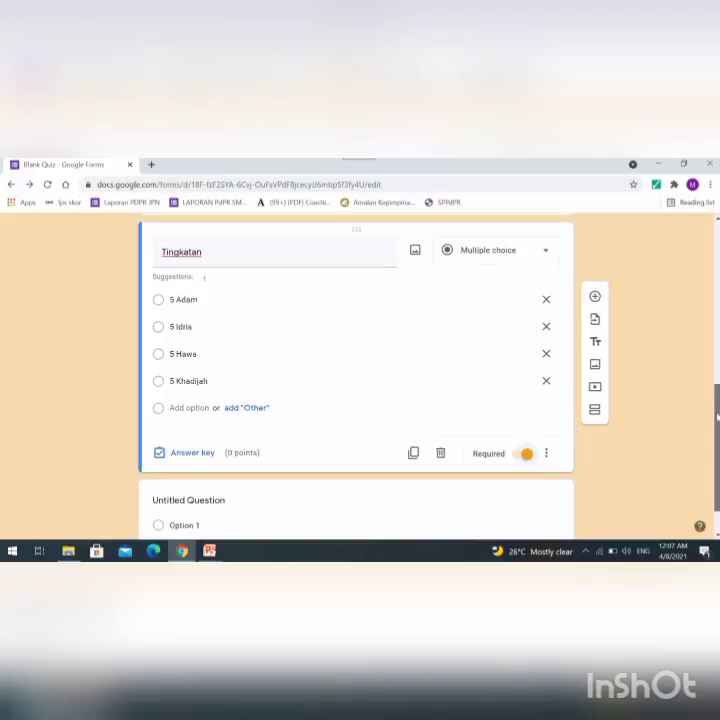
# Add a new section directly after the Tingkatan question.
pyautogui.moveTo(716, 418); pyautogui.dragTo(705, 393)
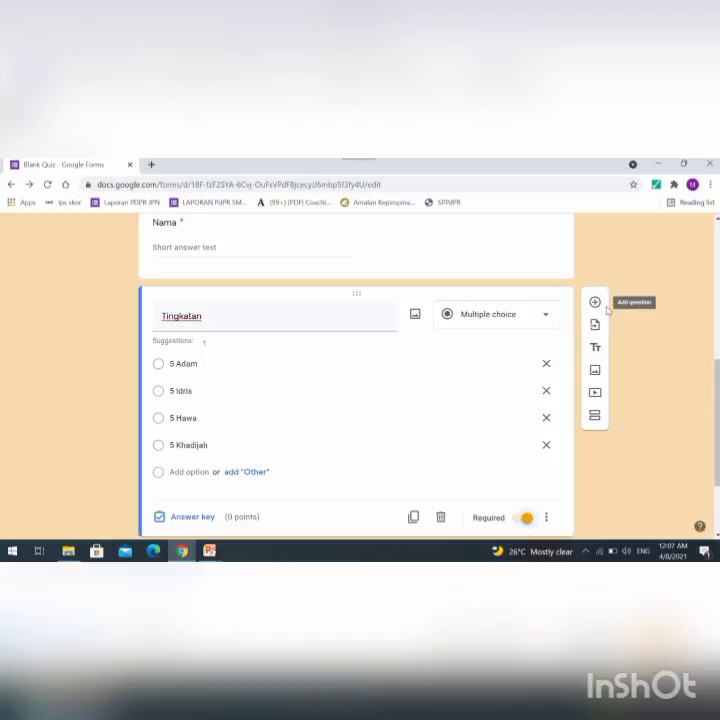
pyautogui.click(594, 418)
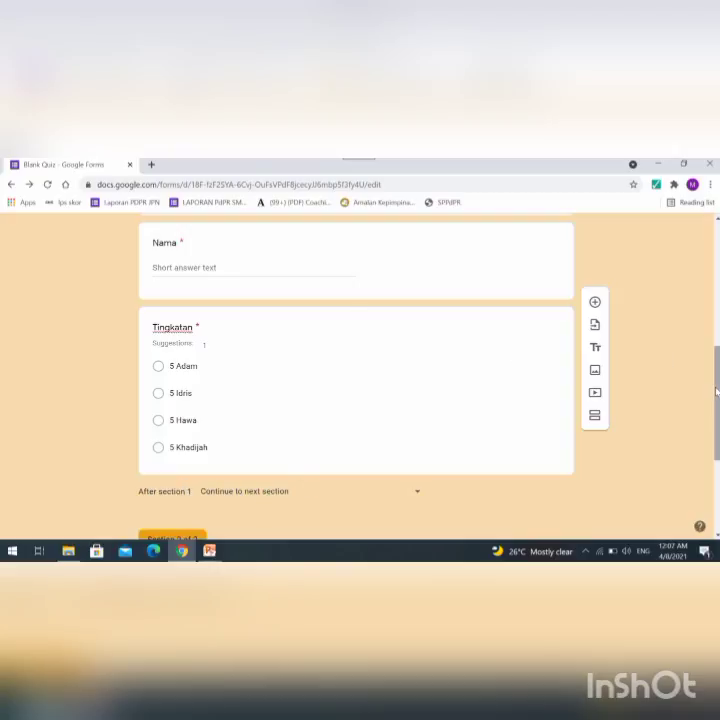
pyautogui.moveTo(716, 390); pyautogui.dragTo(716, 352)
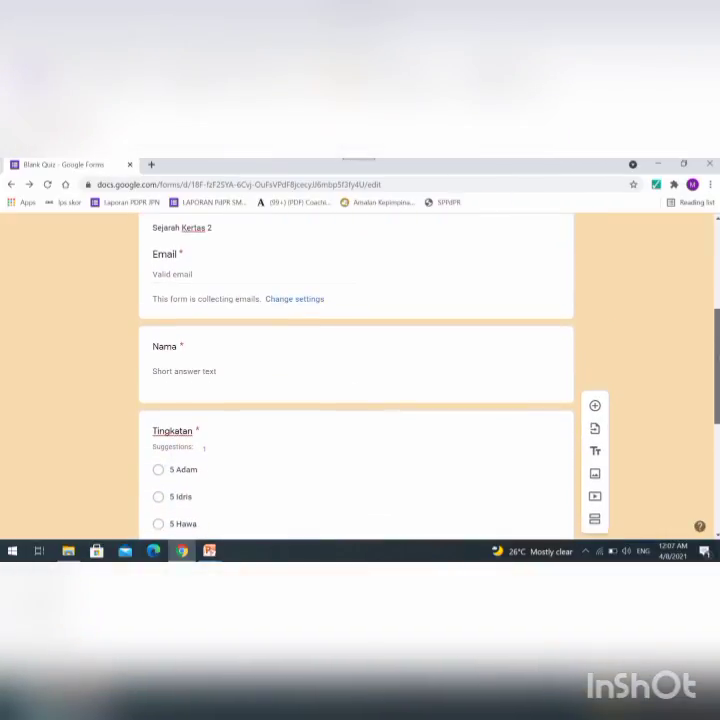
pyautogui.moveTo(716, 366); pyautogui.dragTo(716, 475)
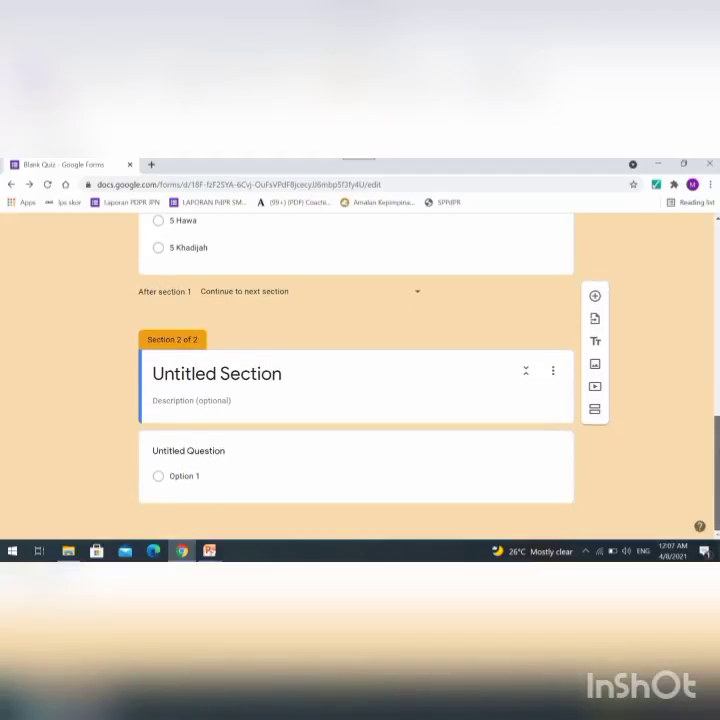
# Copy the form title "PEPERIKSAAN PERTENGAHAN TAHUN" from section 1 and paste it over the second section's title.
pyautogui.click(292, 378)
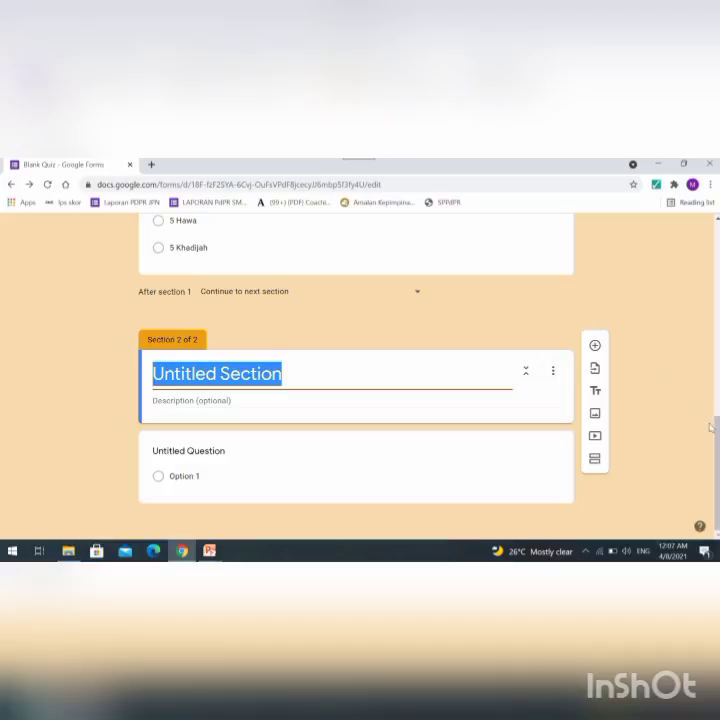
pyautogui.scroll(15, 365, 356)
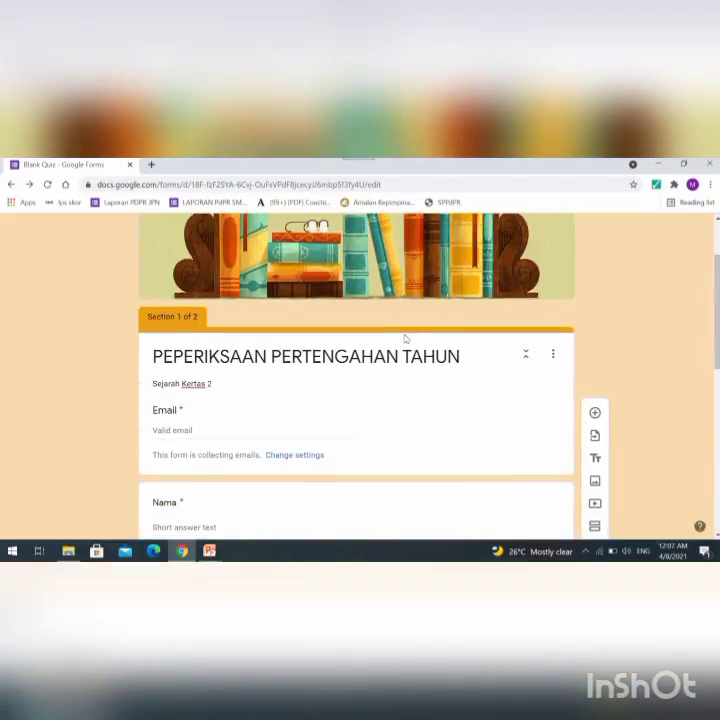
pyautogui.click(366, 359)
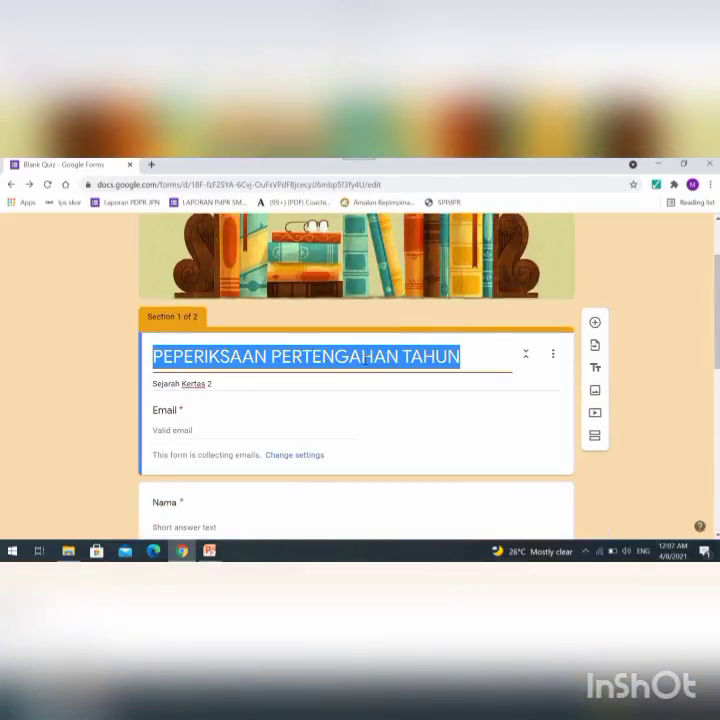
pyautogui.rightClick(366, 364)
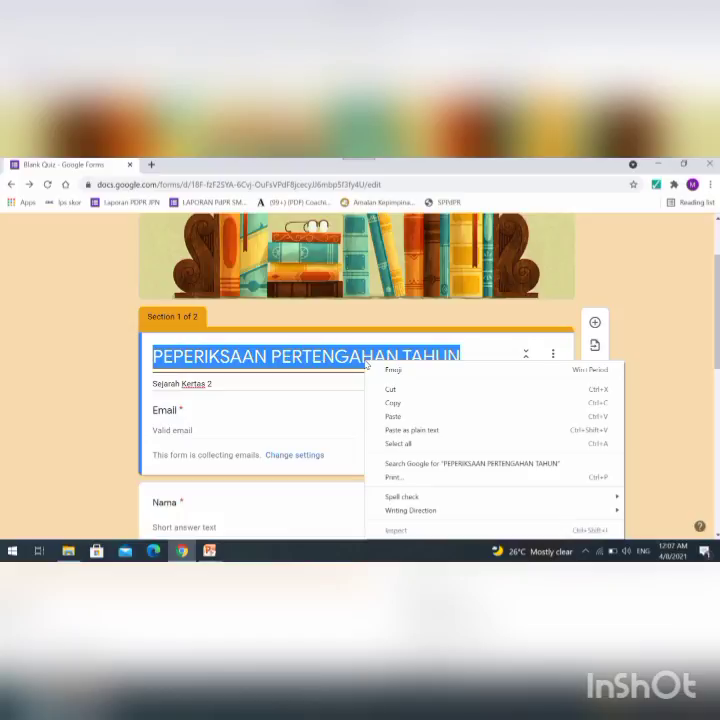
pyautogui.click(415, 403)
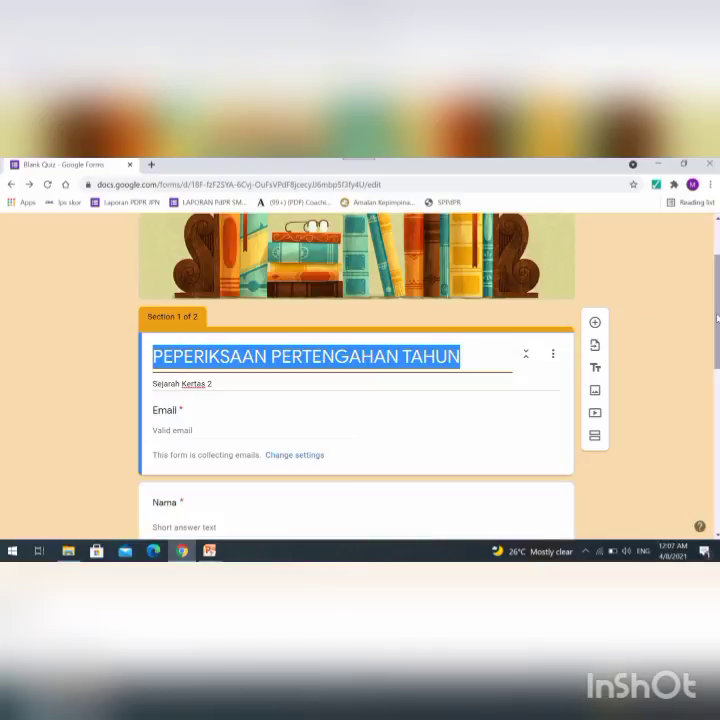
pyautogui.scroll(-2, 700, 330)
pyautogui.scroll(-5, 248, 470)
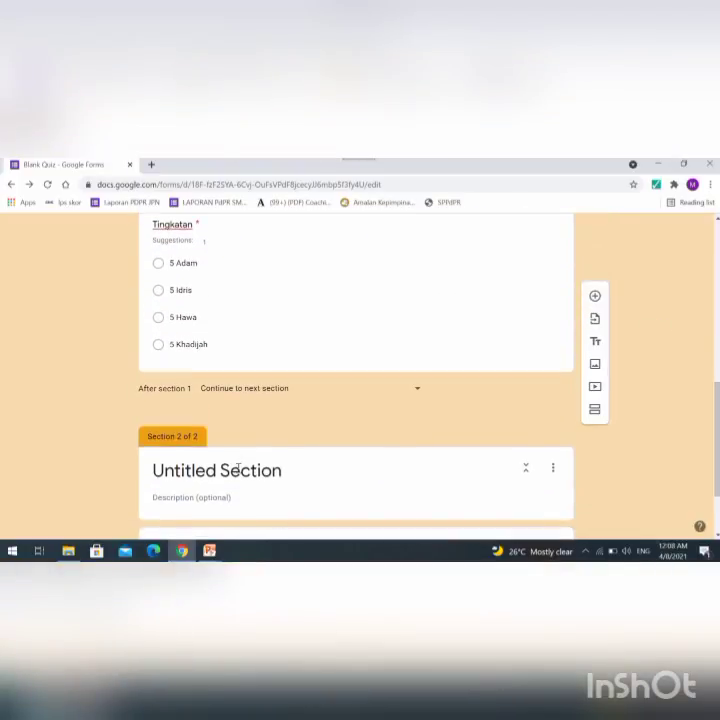
pyautogui.click(227, 455)
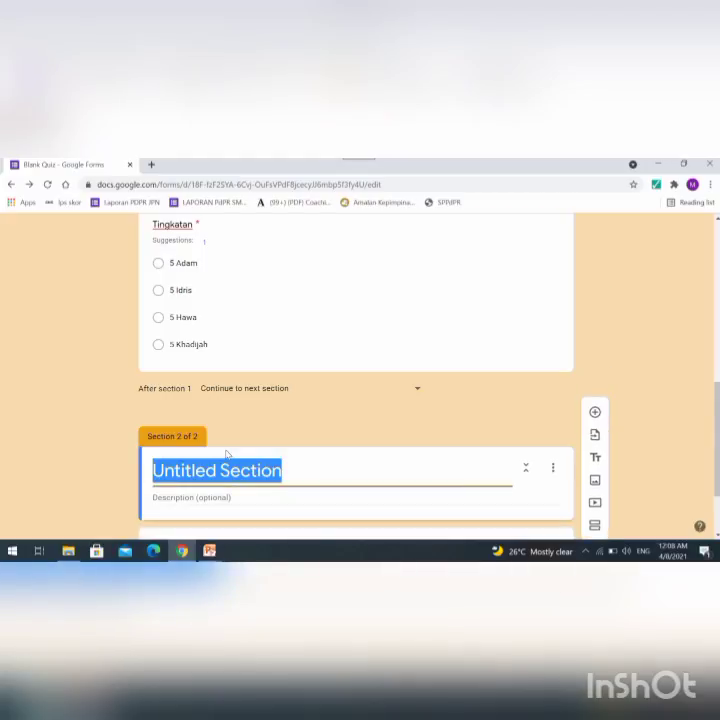
pyautogui.hotkey('ctrl', 'v')
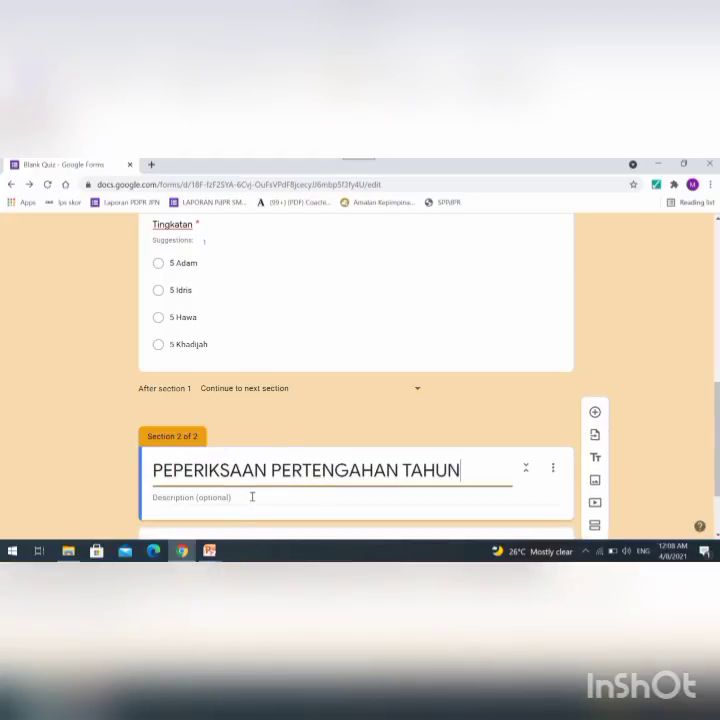
# Give the second section the same description as the form header, "Sejarah Kertas 2".
pyautogui.click(252, 496)
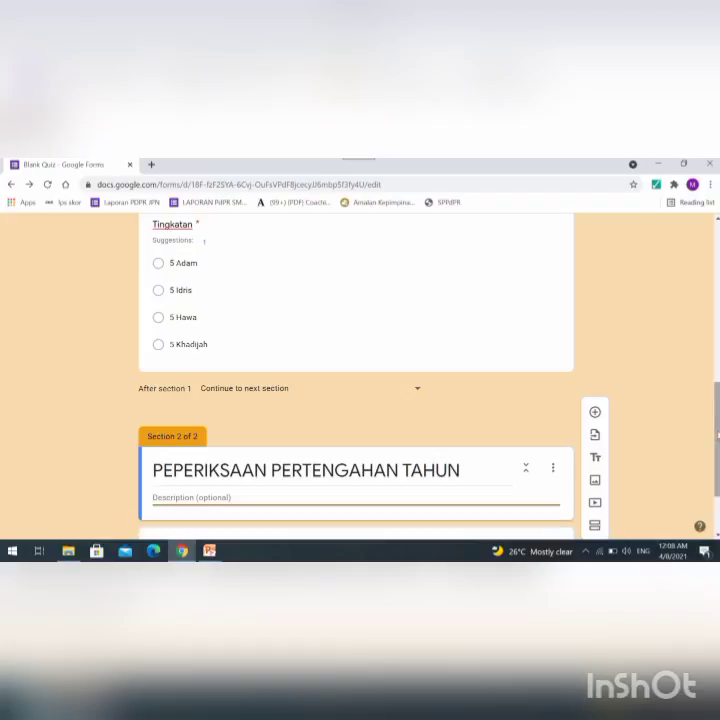
pyautogui.scroll(10, 258, 470)
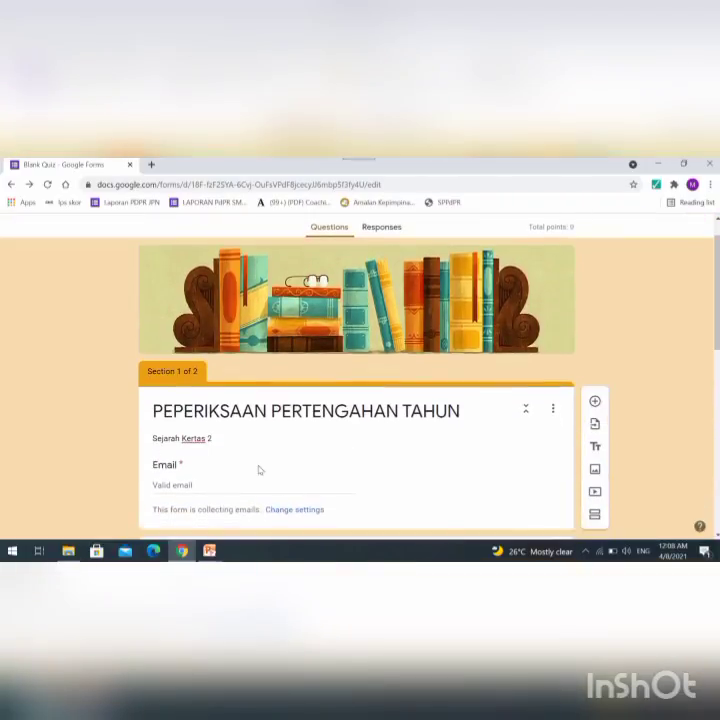
pyautogui.tripleClick(218, 437)
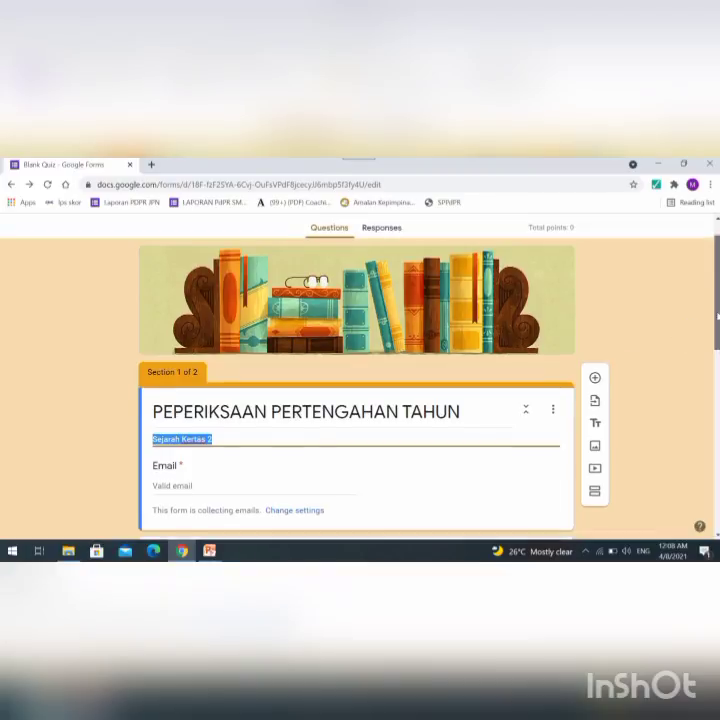
pyautogui.scroll(-10, 717, 316)
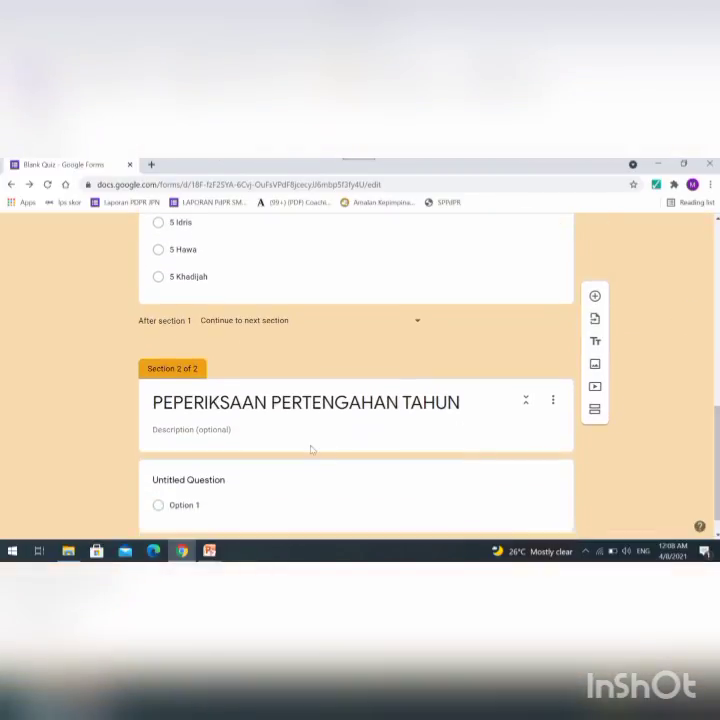
pyautogui.click(236, 430)
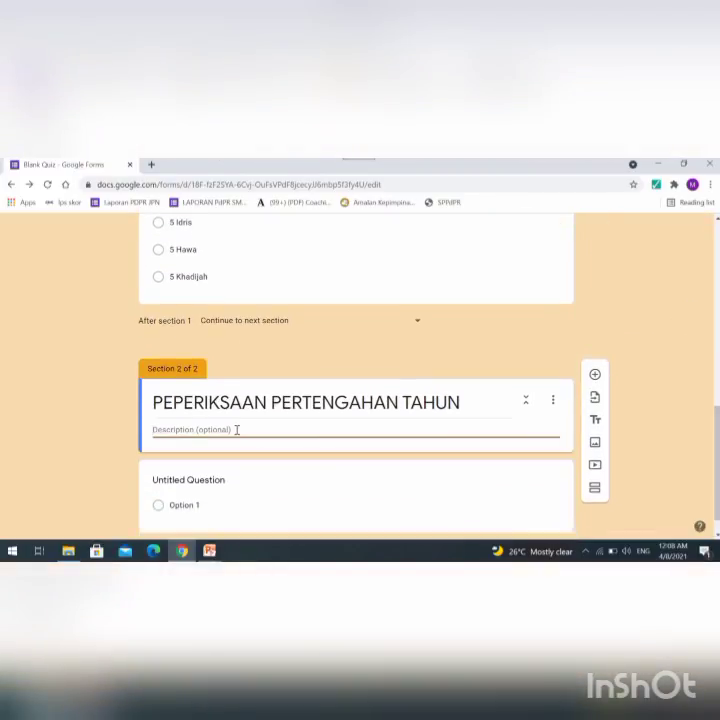
pyautogui.write('Sejarah Kertas 2')
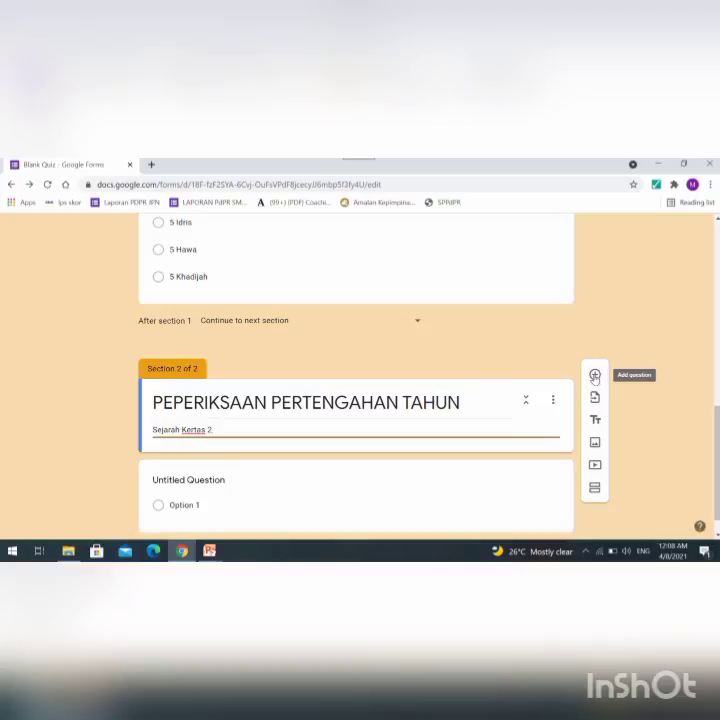
# Add a question to section 2 and copy question 1(a) from the "Struktur" slide of the Ciri-ciri Negara Bangsa Kesultanan Melayu Melaka presentation in PowerPoint.
pyautogui.click(595, 375)
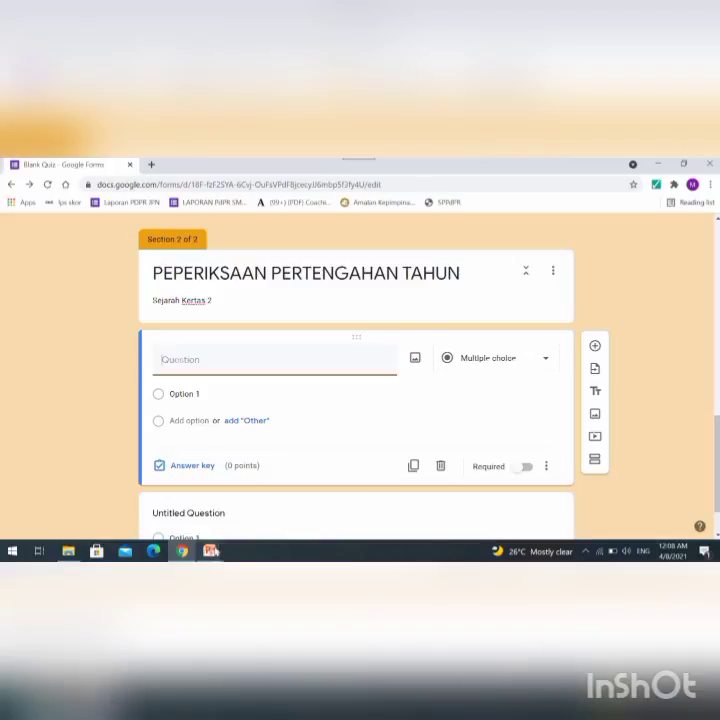
pyautogui.moveTo(210, 550)
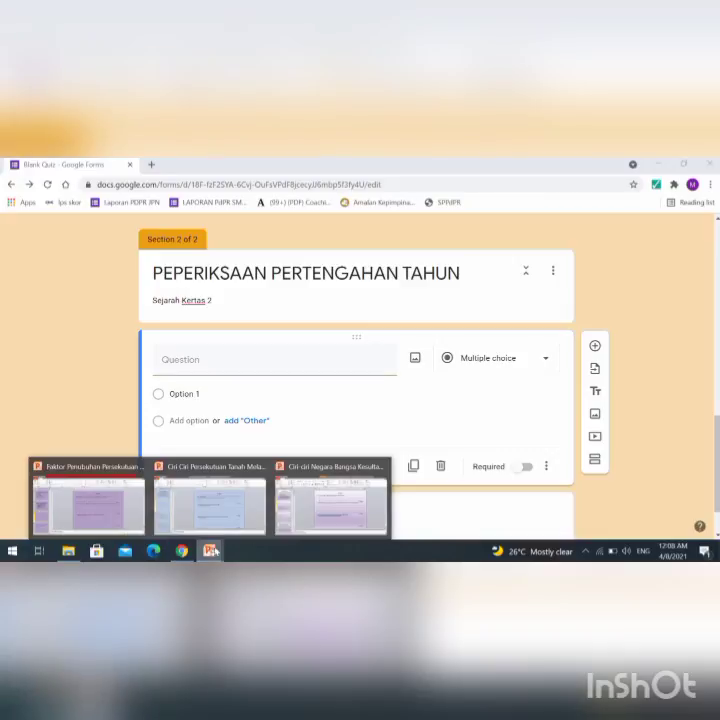
pyautogui.click(322, 511)
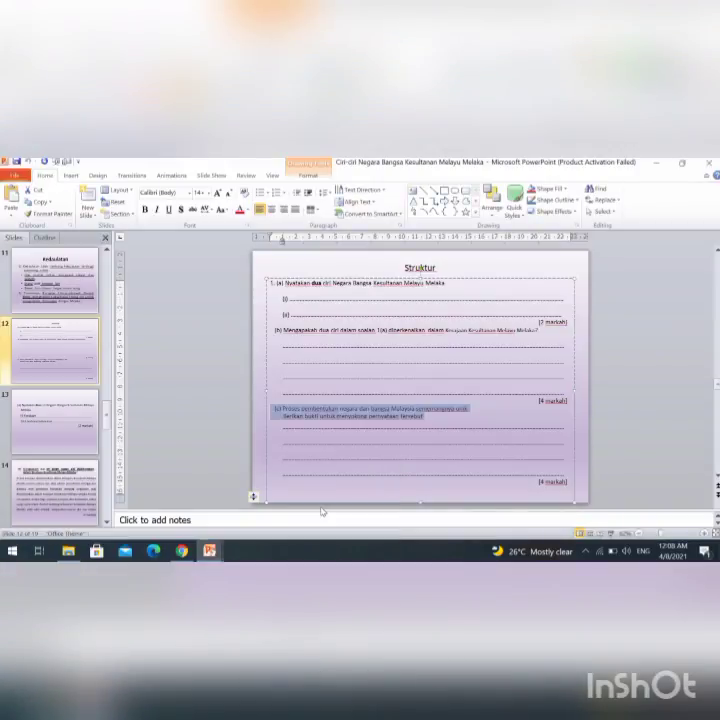
pyautogui.click(292, 336)
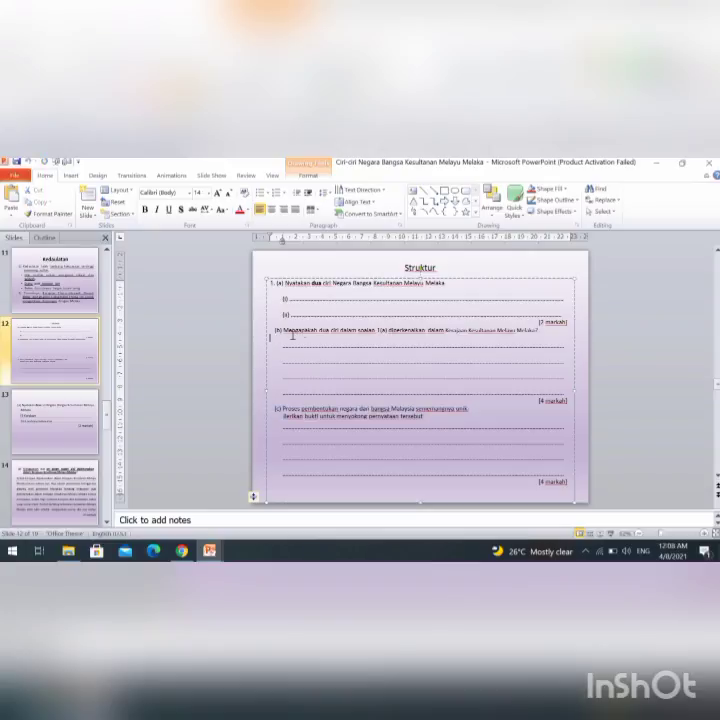
pyautogui.click(448, 283)
pyautogui.moveTo(448, 283); pyautogui.dragTo(258, 284)
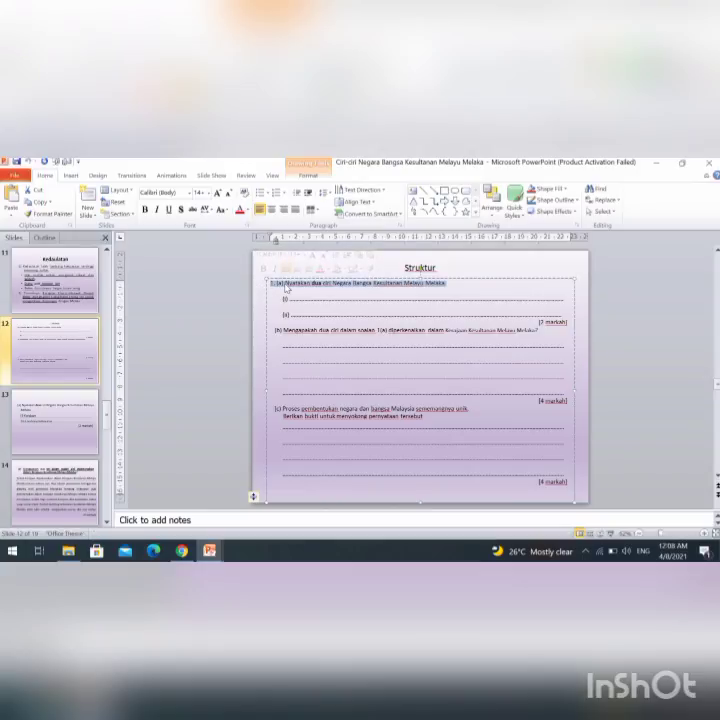
pyautogui.rightClick(285, 284)
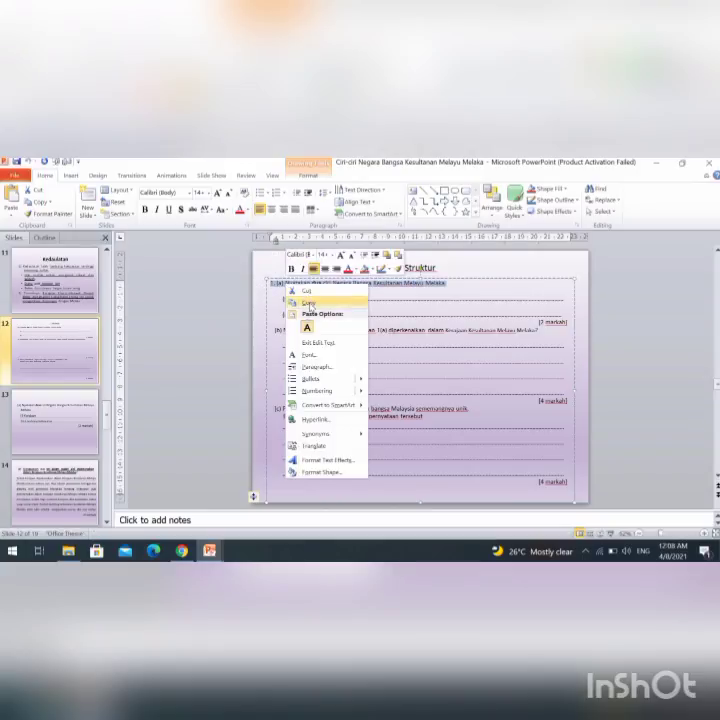
pyautogui.click(308, 303)
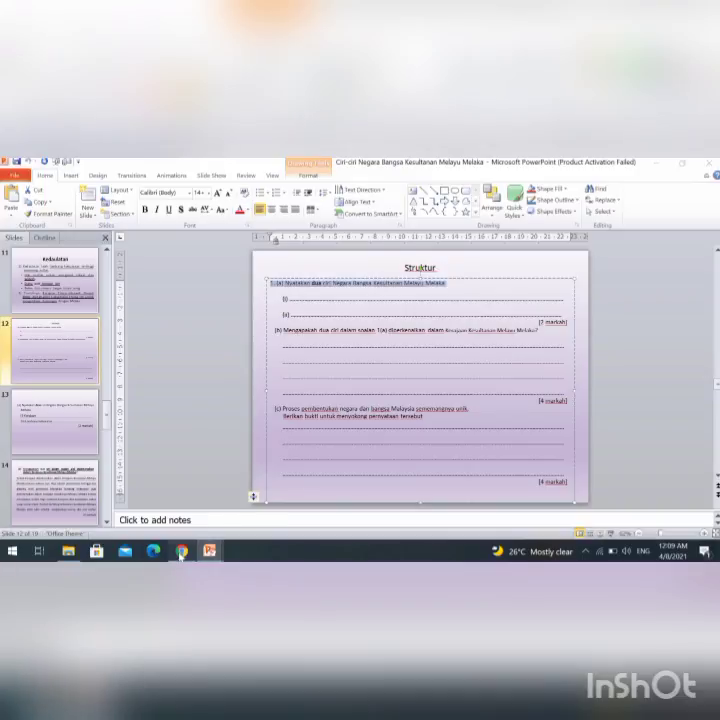
# Return to Google Forms in Chrome, paste question 1(a) as the new question's text and keep its type as Paragraph.
pyautogui.click(181, 551)
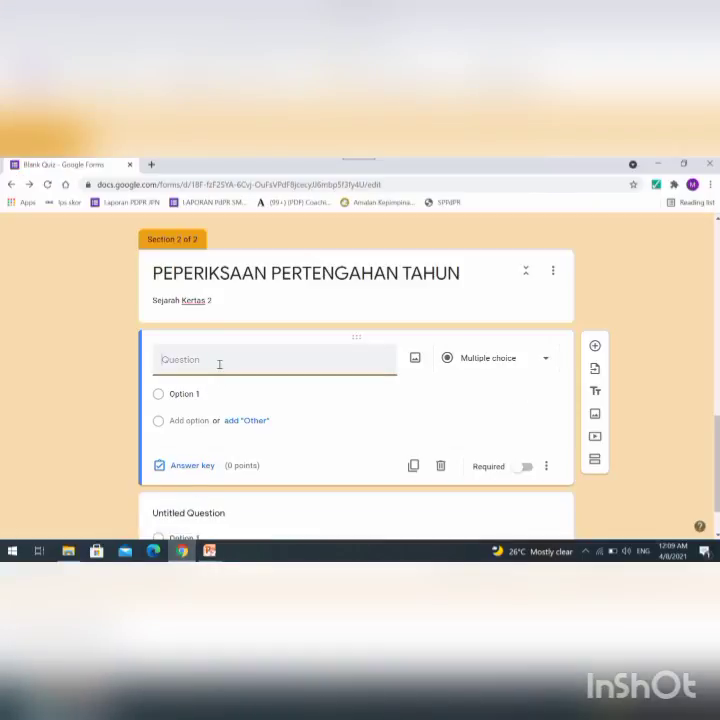
pyautogui.hotkey('ctrl', 'v')
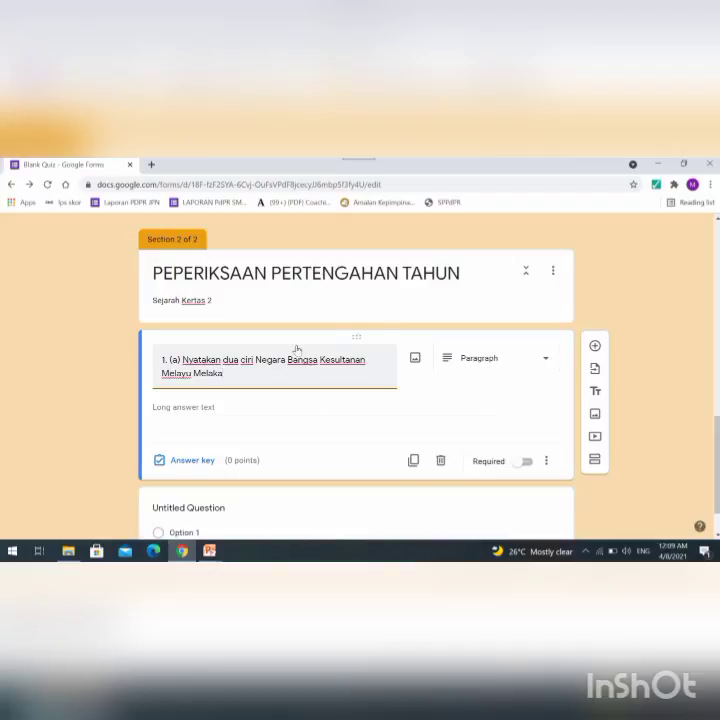
pyautogui.click(547, 360)
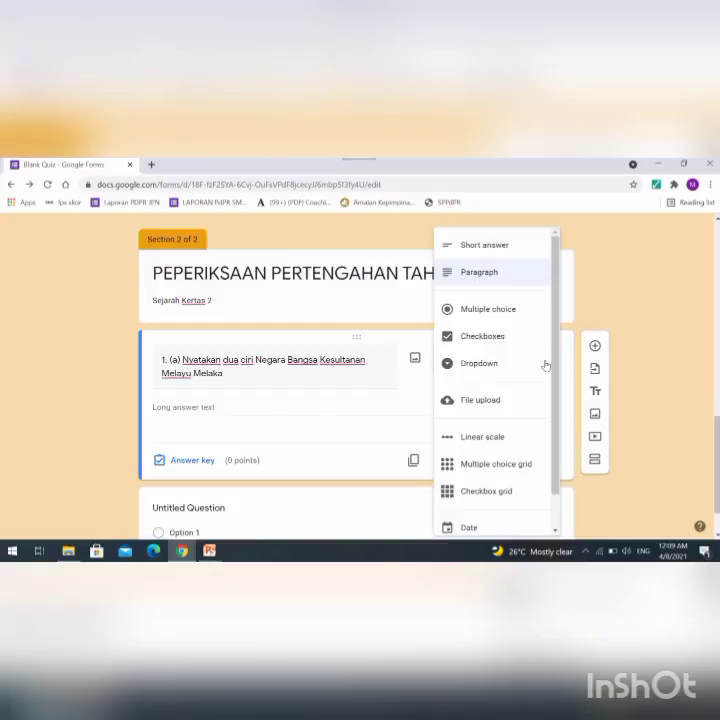
pyautogui.click(513, 275)
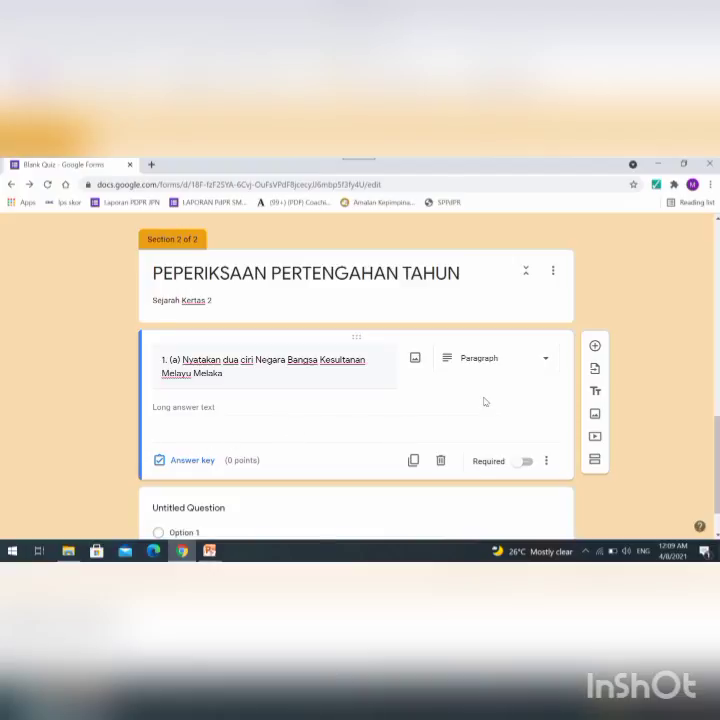
# Set question 1(a) to 2 points in its answer key and make the question required.
pyautogui.click(187, 464)
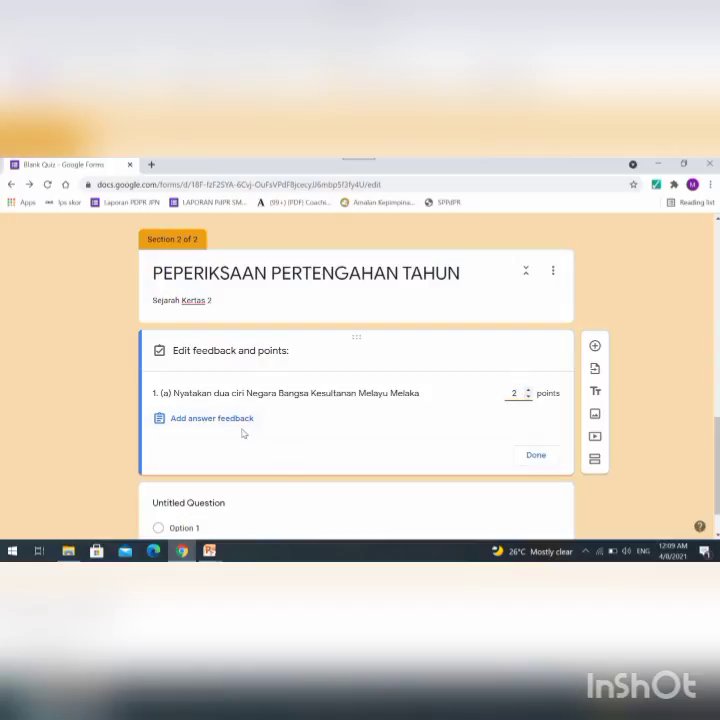
pyautogui.click(536, 457)
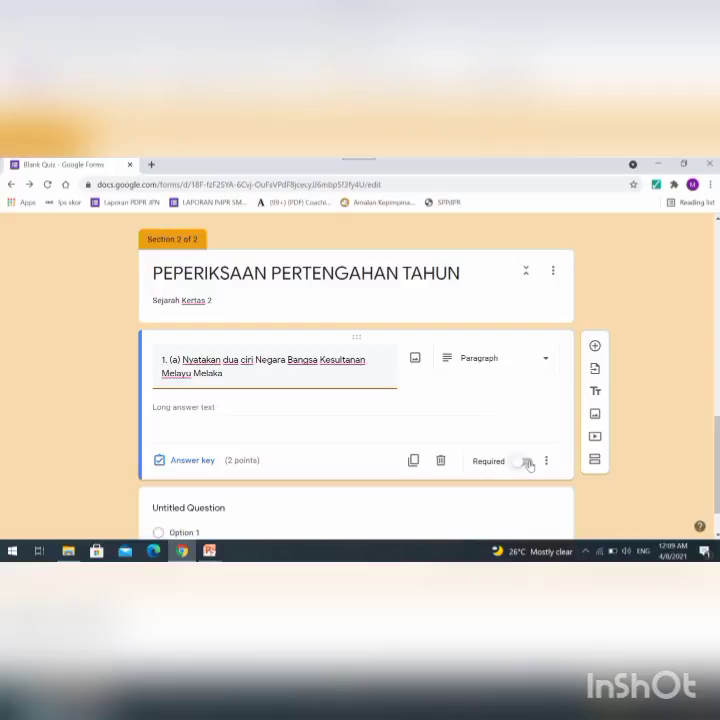
pyautogui.click(527, 462)
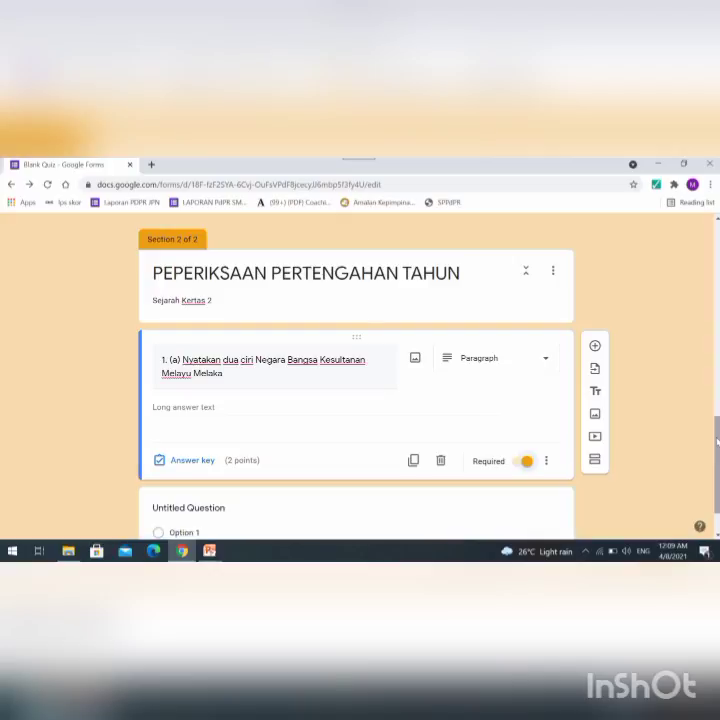
# Add a question below 1(a) and copy question (b) from the "Struktur" slide of the Ciri-ciri Negara Bangsa Kesultanan Melayu Melaka presentation in PowerPoint.
pyautogui.click(594, 346)
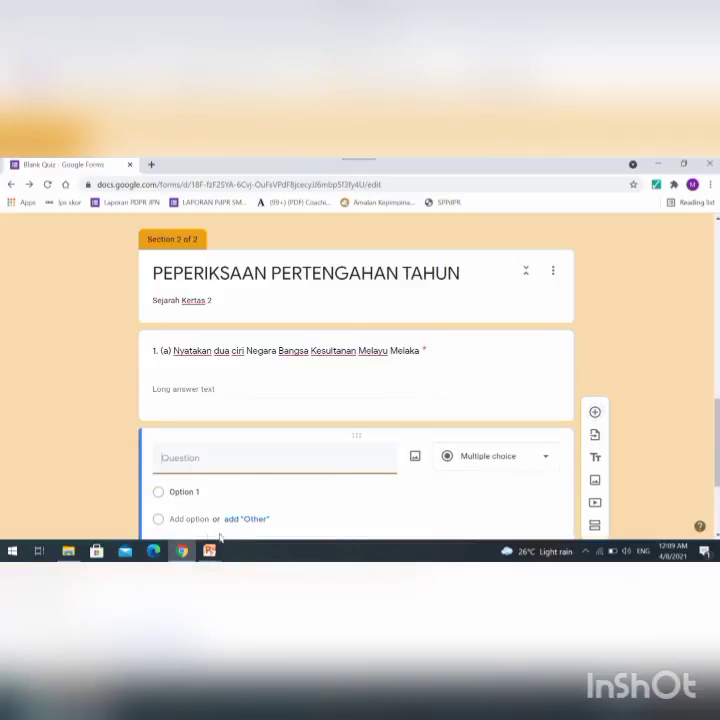
pyautogui.moveTo(209, 552)
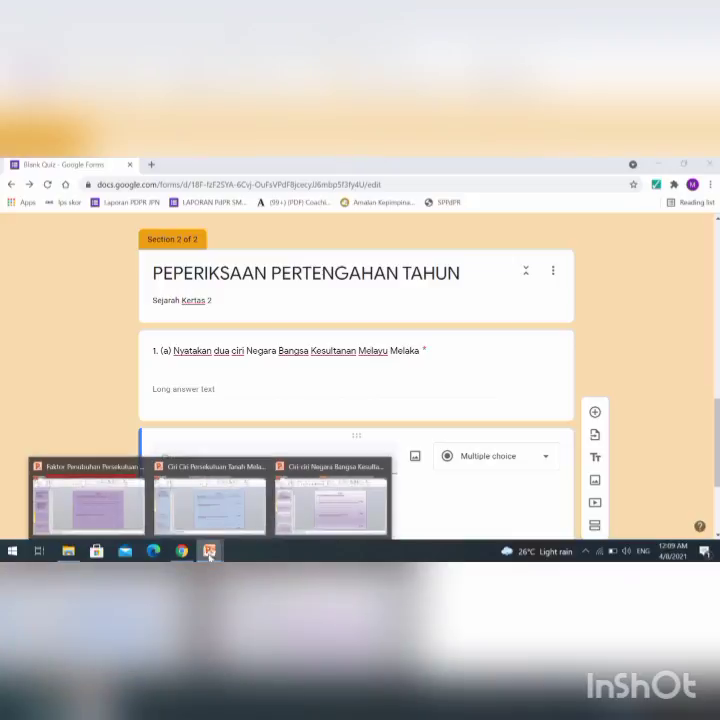
pyautogui.click(305, 505)
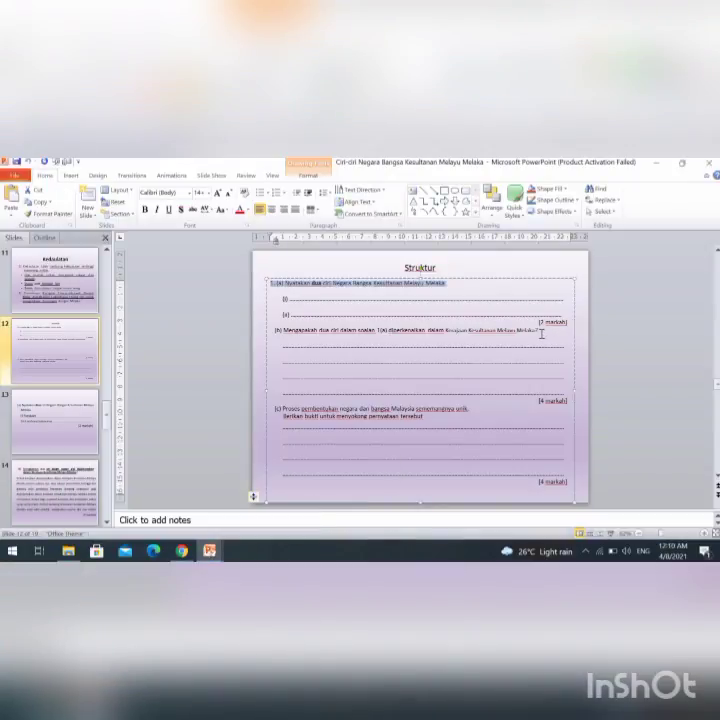
pyautogui.moveTo(538, 335); pyautogui.dragTo(270, 333)
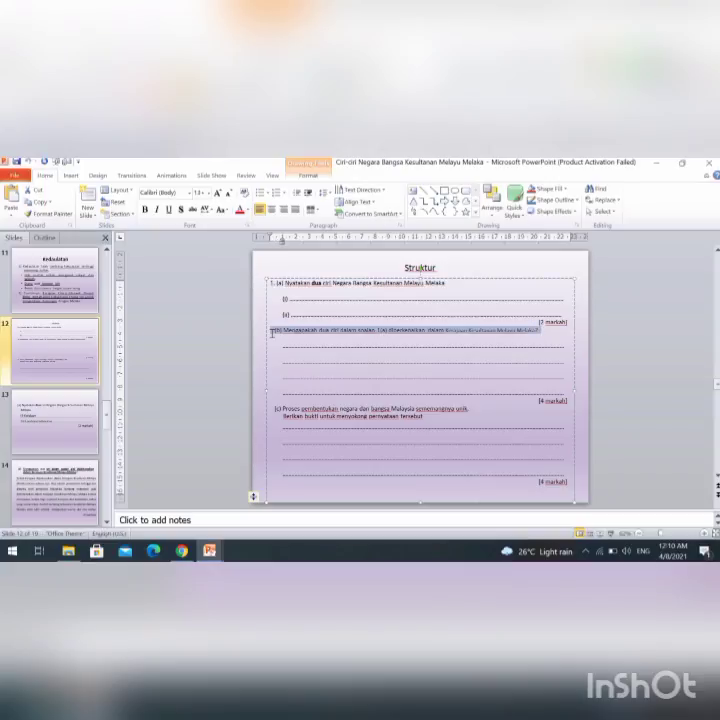
pyautogui.rightClick(276, 333)
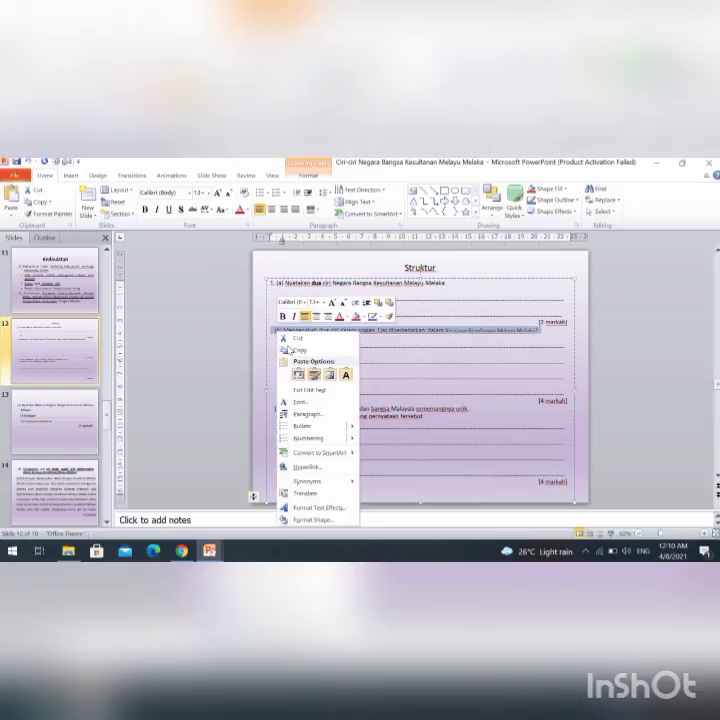
pyautogui.click(291, 350)
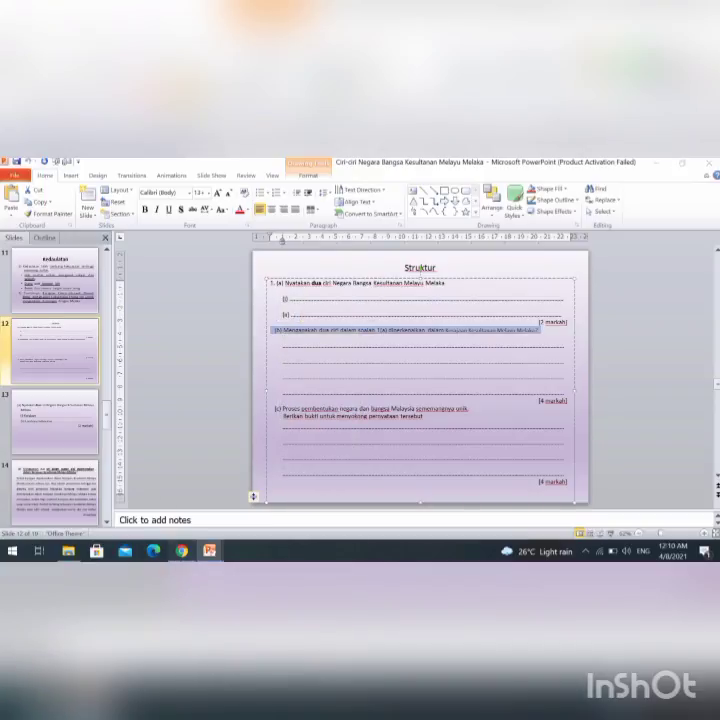
# Switch back to Google Forms in Chrome, paste question (b) as the new question's text and remove the extra spaces from it.
pyautogui.hotkey('alt', 'Tab')
pyautogui.click(234, 455)
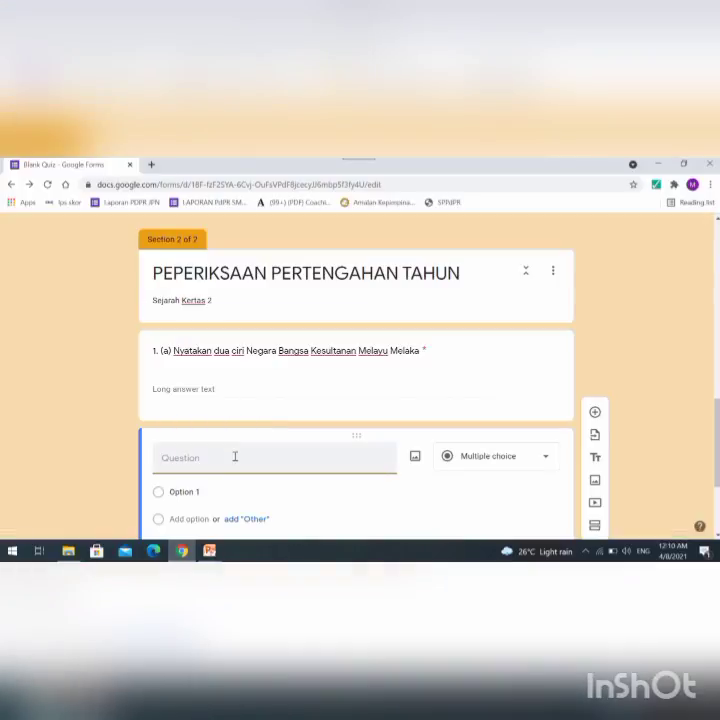
pyautogui.hotkey('ctrl', 'v')
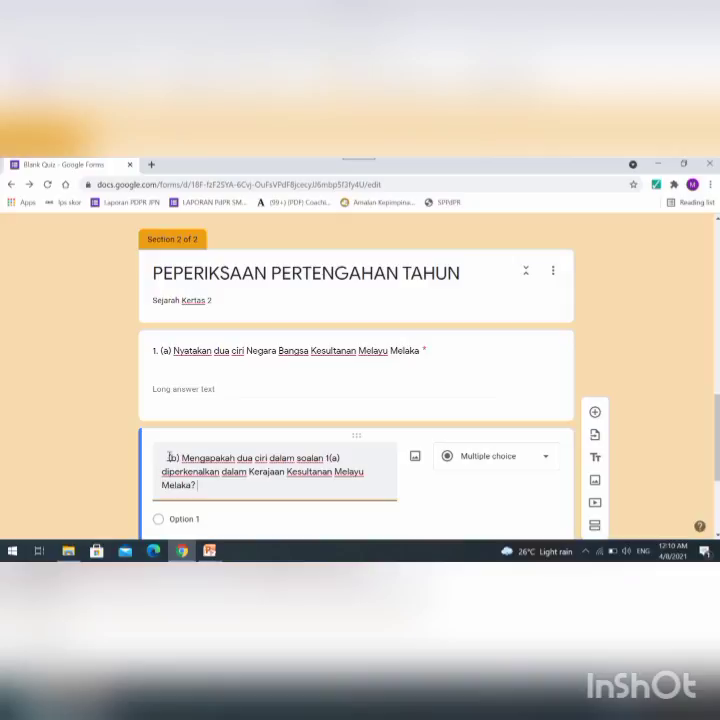
pyautogui.click(168, 457)
pyautogui.press('BackSpace')
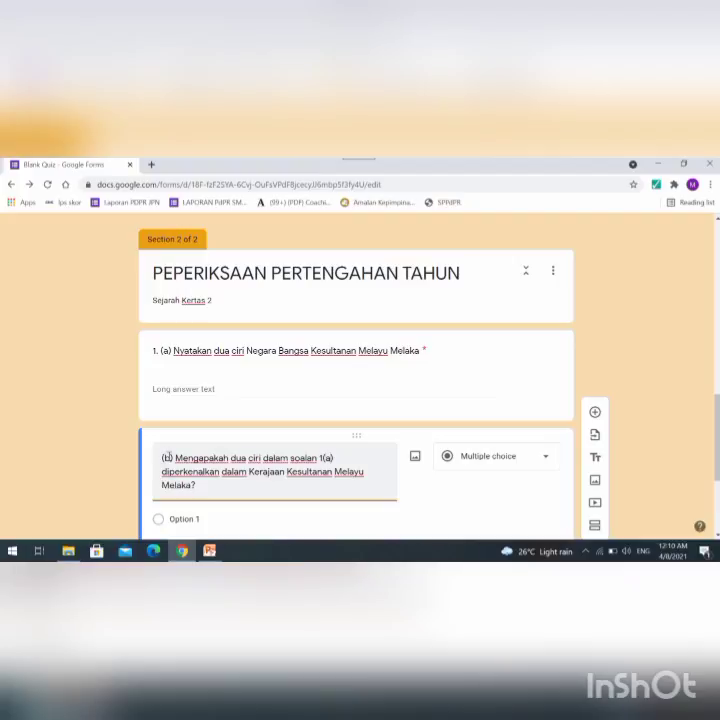
pyautogui.press('BackSpace')
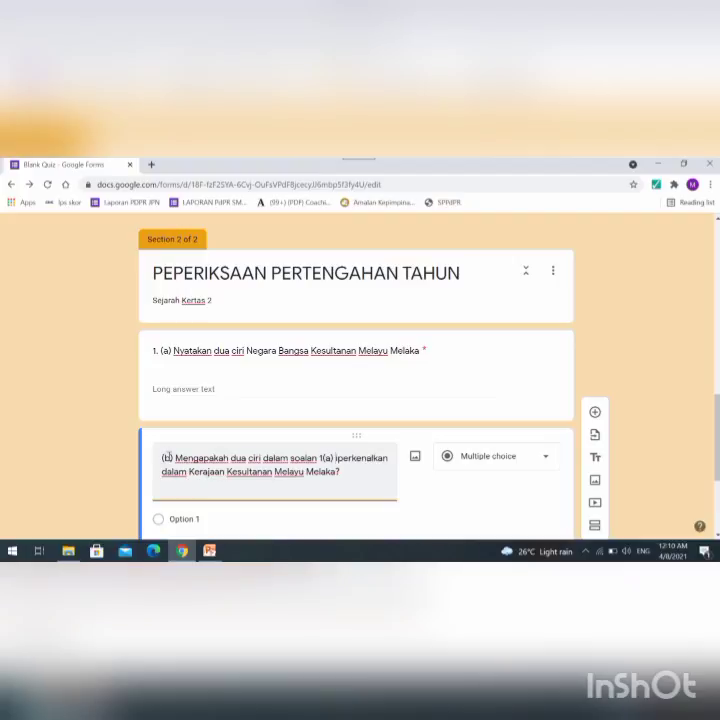
pyautogui.write('d')
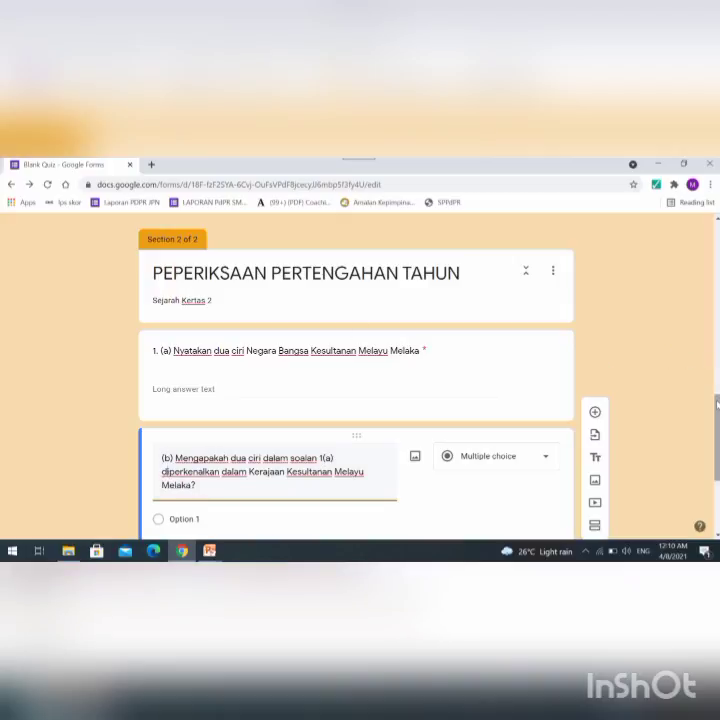
# Make question (b) a required Paragraph question worth 4 points.
pyautogui.scroll(-3, 356, 400)
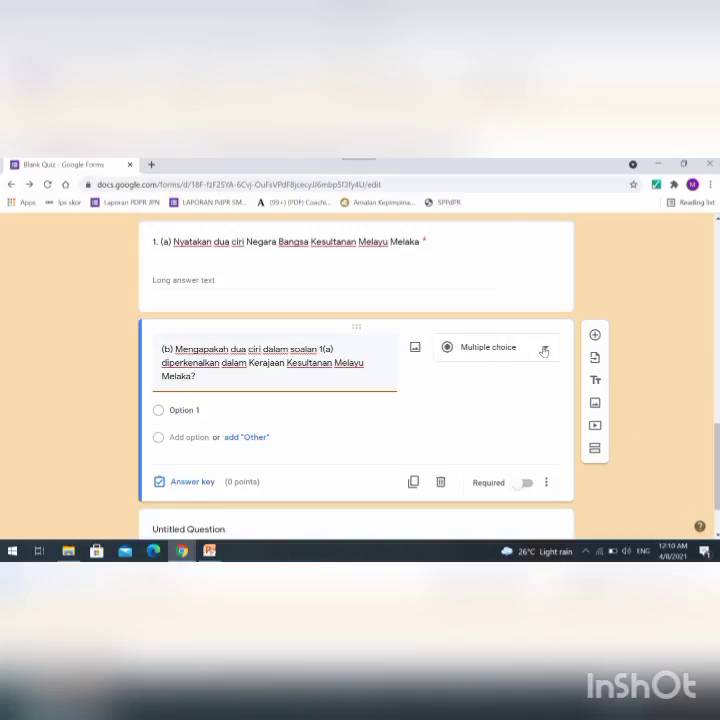
pyautogui.click(543, 351)
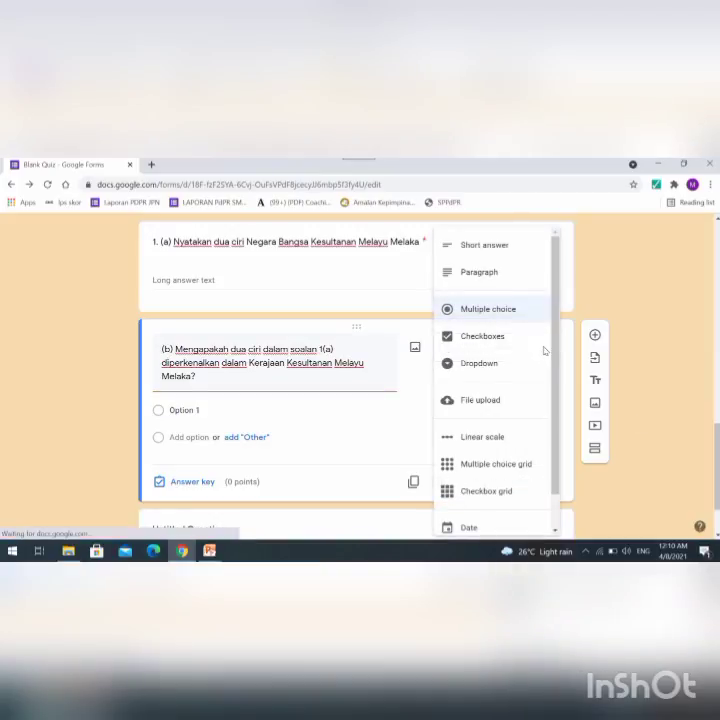
pyautogui.click(494, 280)
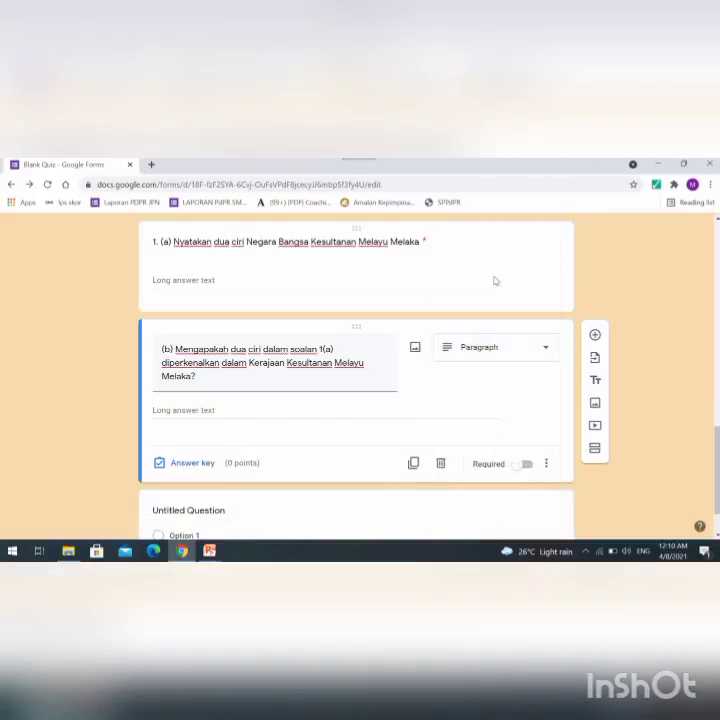
pyautogui.click(206, 465)
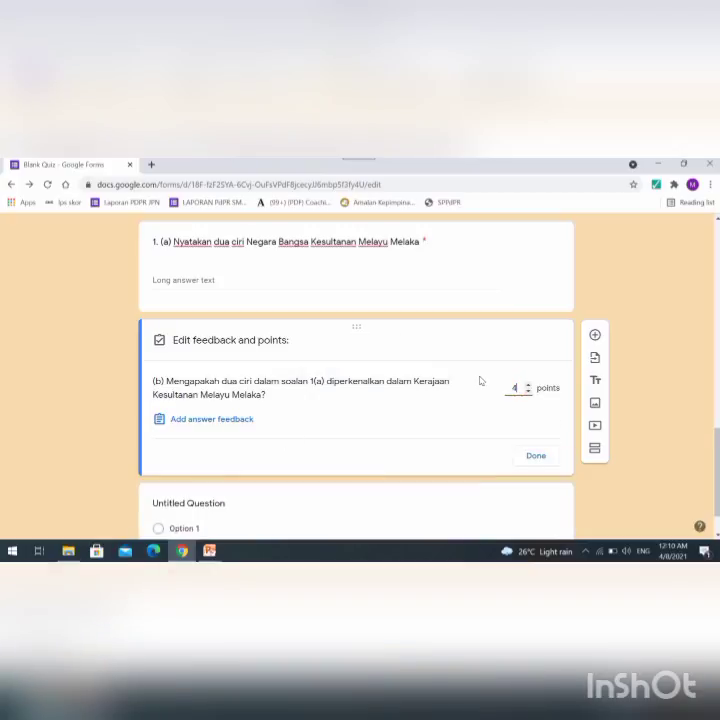
pyautogui.click(535, 457)
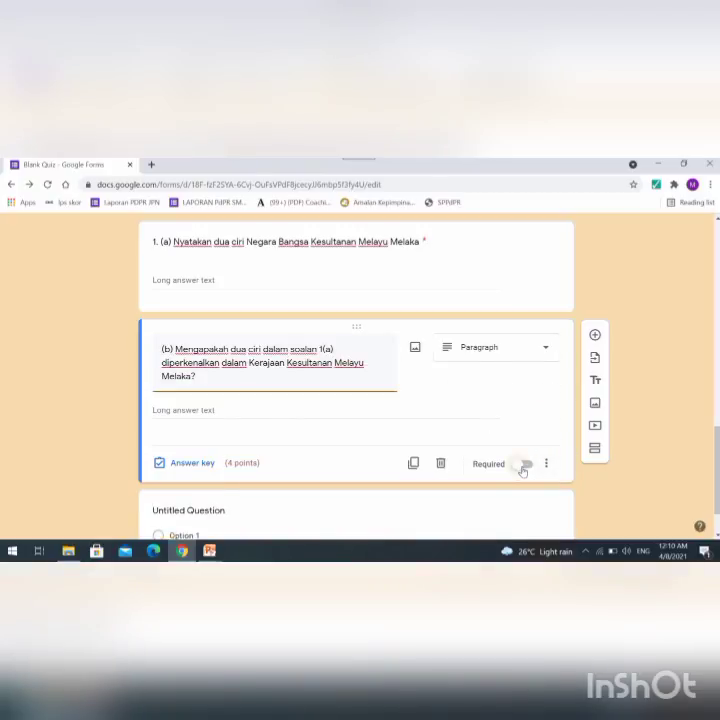
pyautogui.click(523, 466)
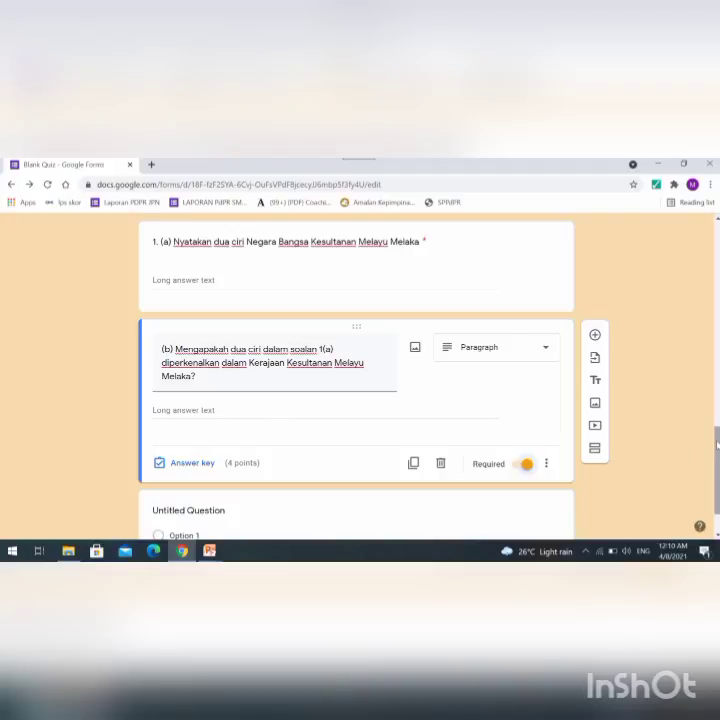
# Add a question below (b) and copy the two-line question (c) from the "Struktur" slide in PowerPoint.
pyautogui.scroll(-2, 716, 444)
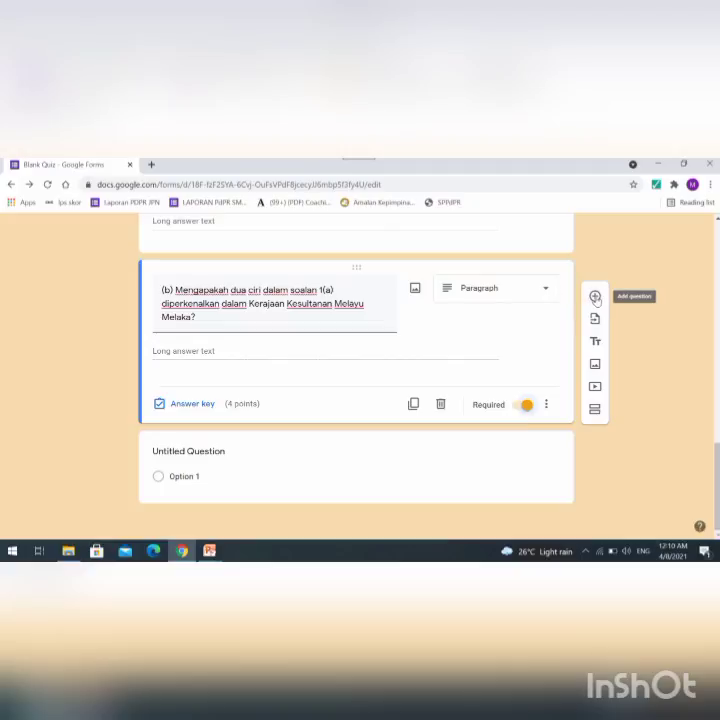
pyautogui.click(595, 298)
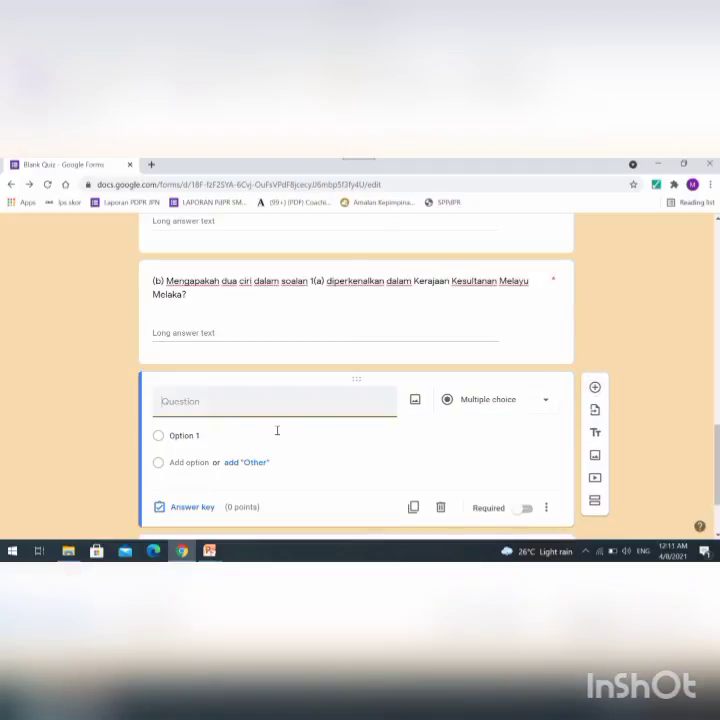
pyautogui.moveTo(212, 547)
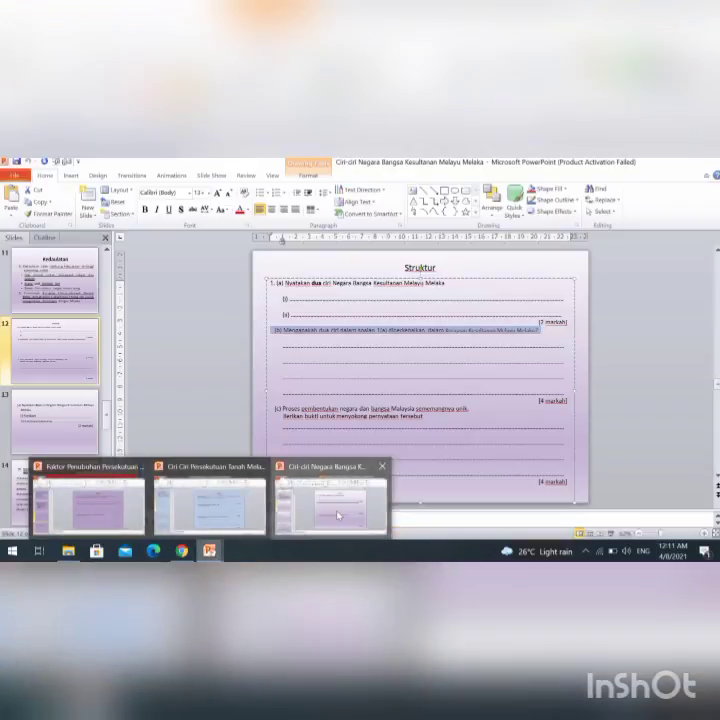
pyautogui.click(335, 505)
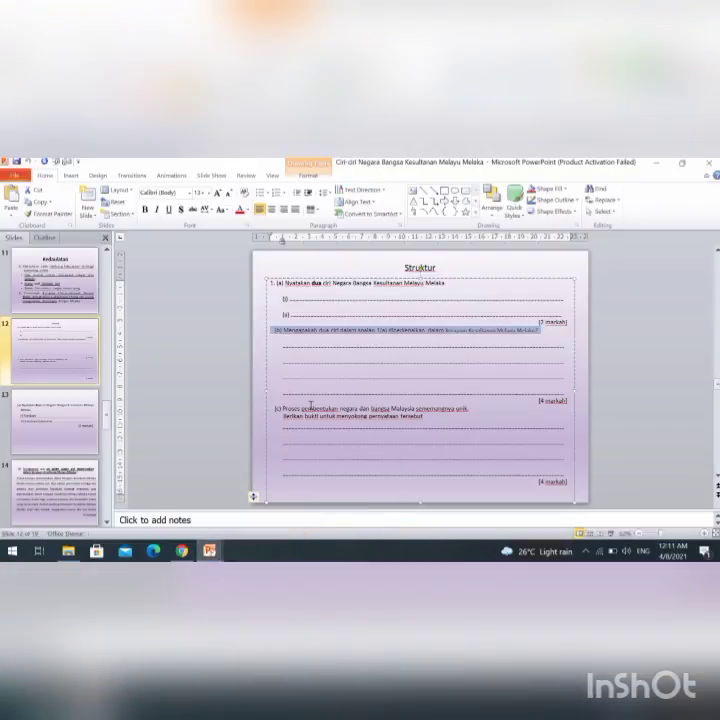
pyautogui.moveTo(425, 417); pyautogui.dragTo(270, 408)
pyautogui.rightClick(270, 409)
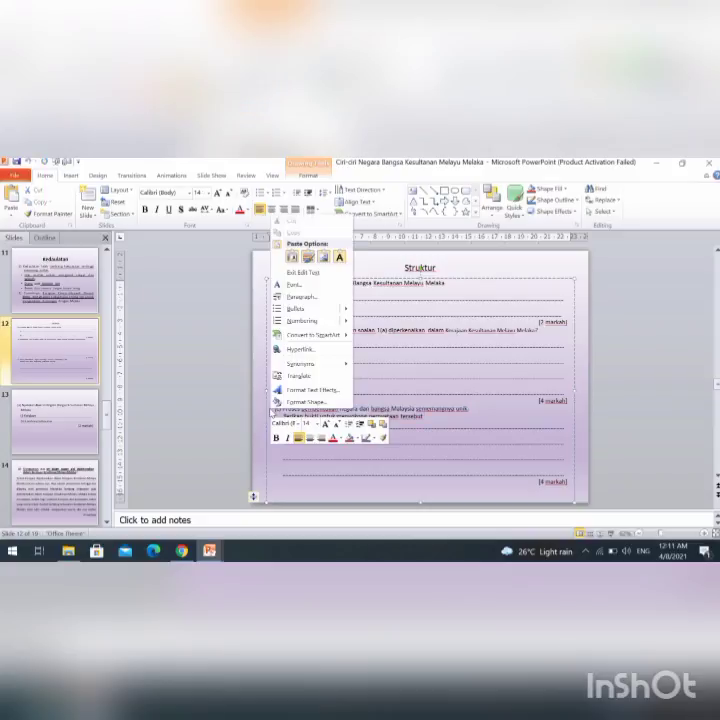
pyautogui.click(419, 429)
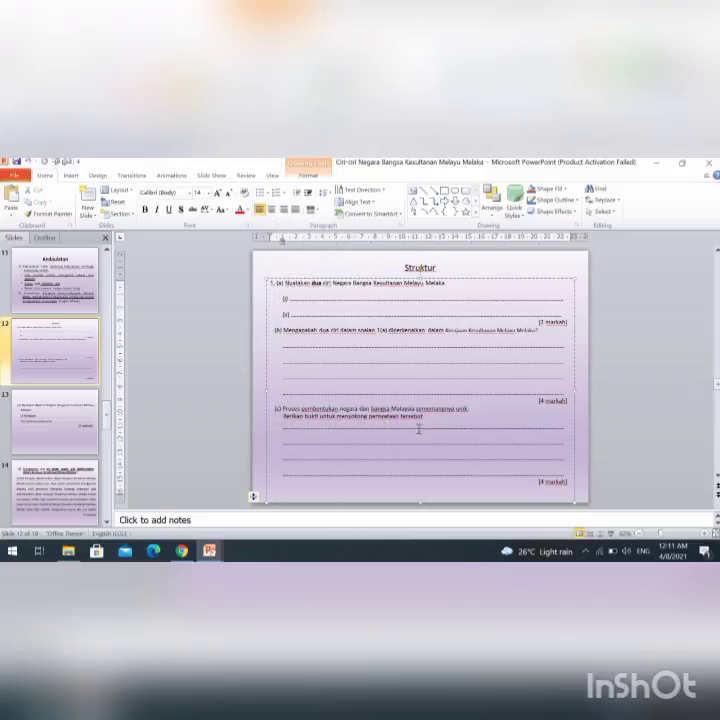
pyautogui.moveTo(424, 416); pyautogui.dragTo(275, 409)
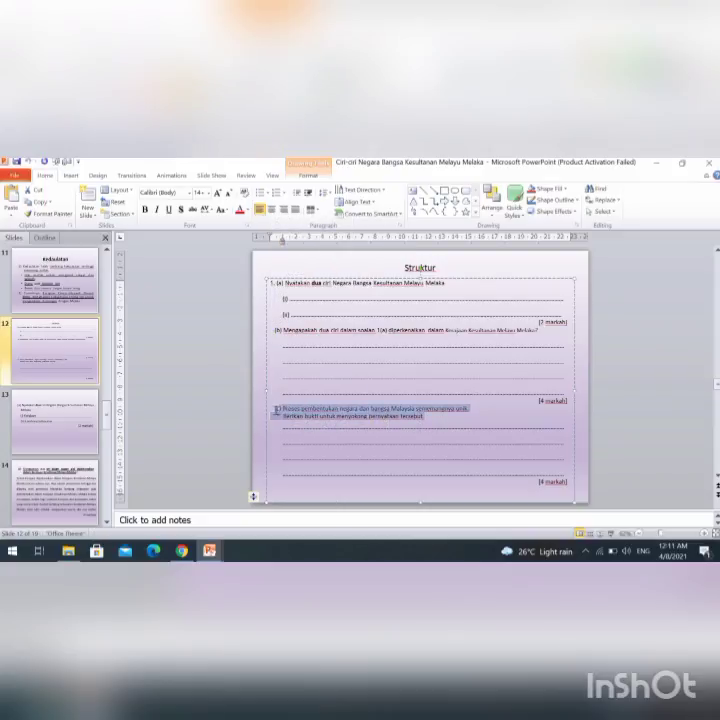
pyautogui.rightClick(296, 418)
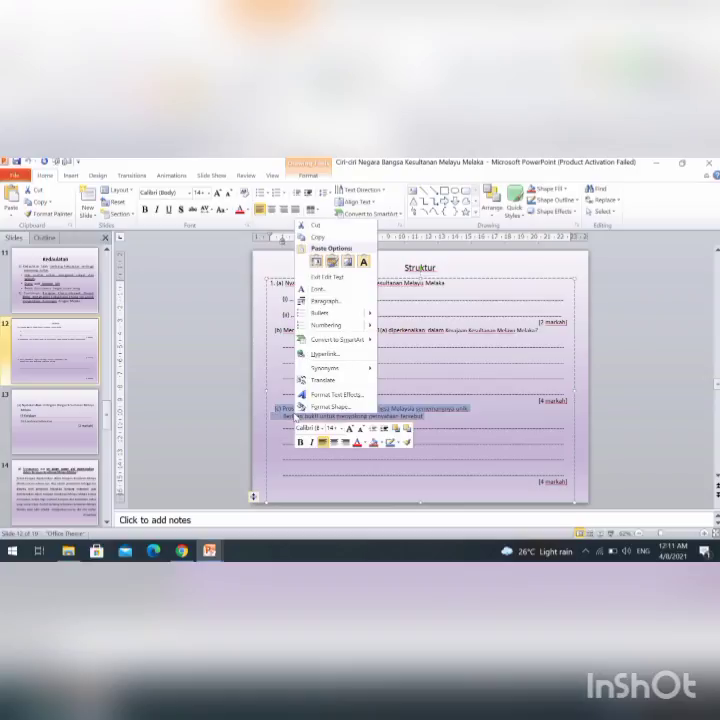
pyautogui.click(343, 241)
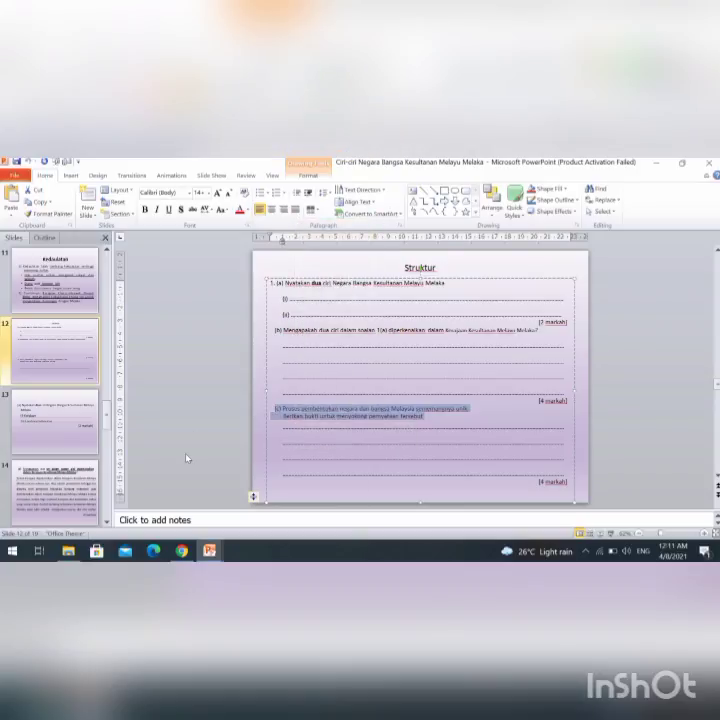
# Return to Google Forms in Chrome, paste question (c) into the new question and remove the extra spaces before "Berikan".
pyautogui.click(181, 550)
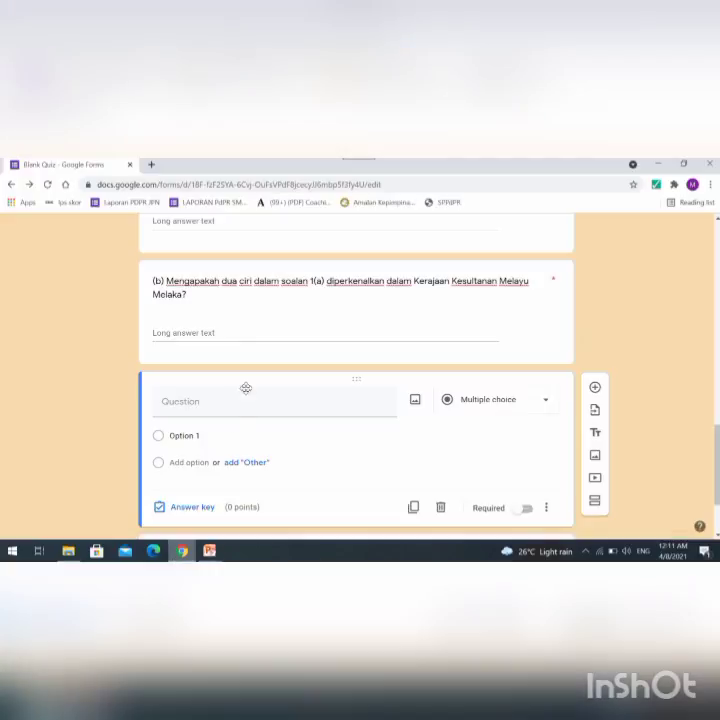
pyautogui.click(242, 404)
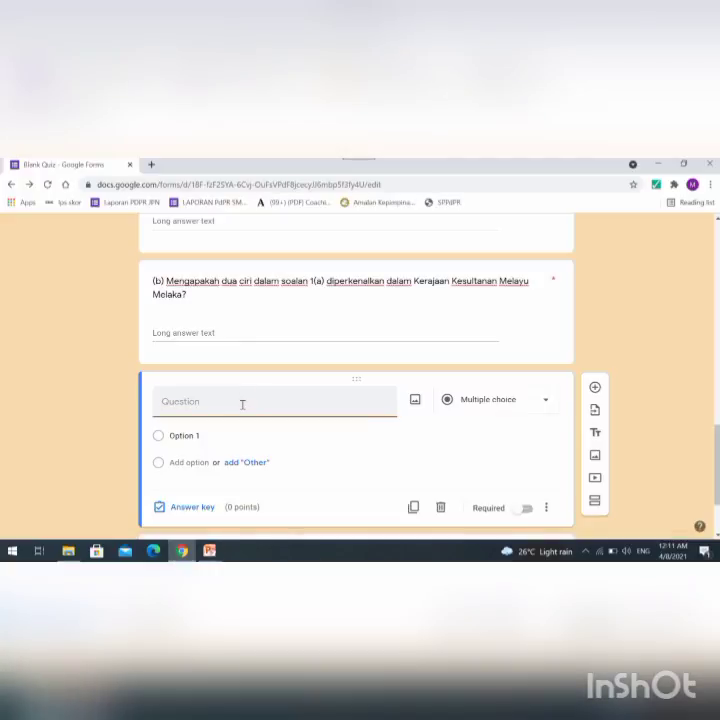
pyautogui.rightClick(242, 404)
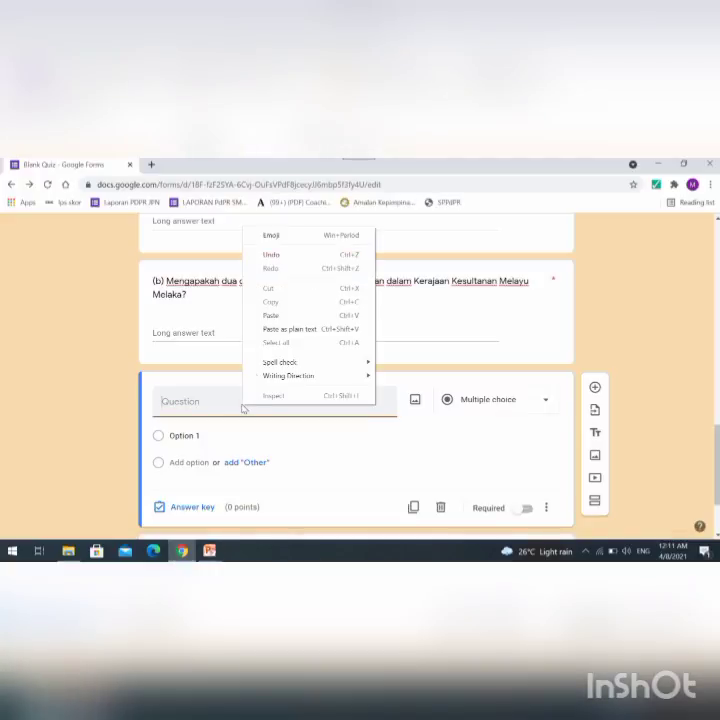
pyautogui.click(299, 315)
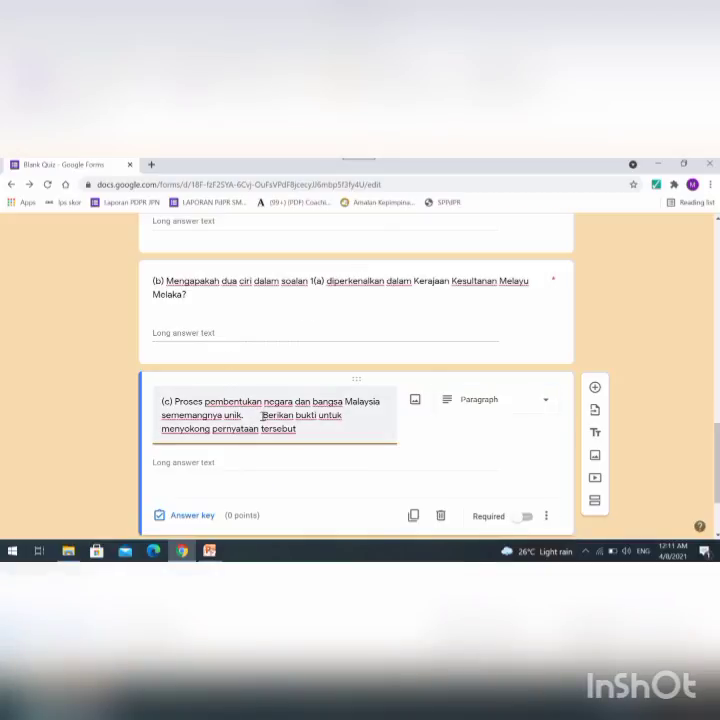
pyautogui.click(262, 415)
pyautogui.press('BackSpace')
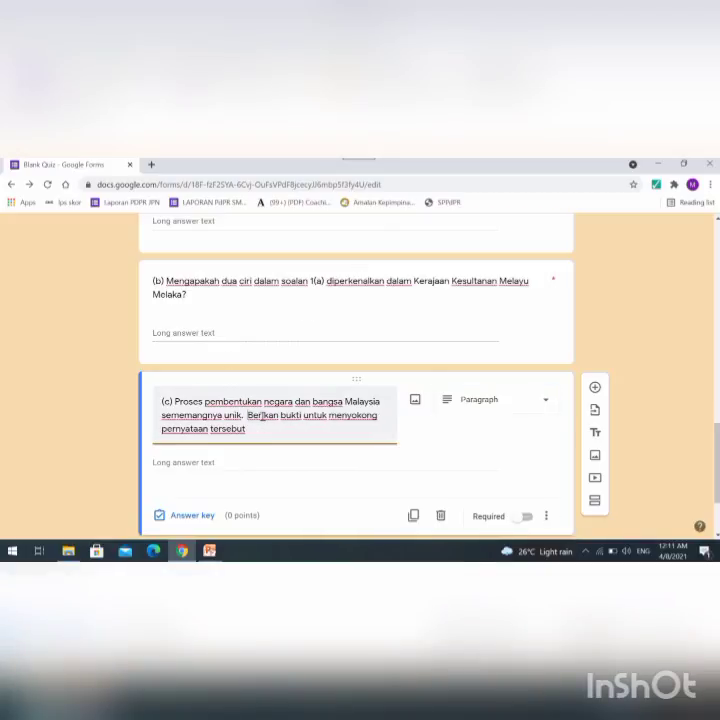
pyautogui.press('BackSpace')
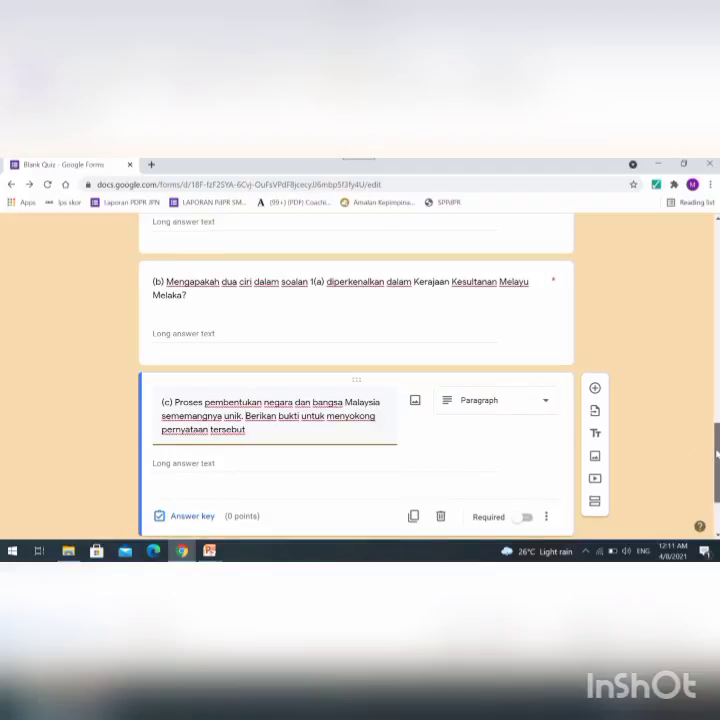
# Assign 4 points to question (c) and check the points set for questions 1(a) and (b).
pyautogui.scroll(-2, 716, 453)
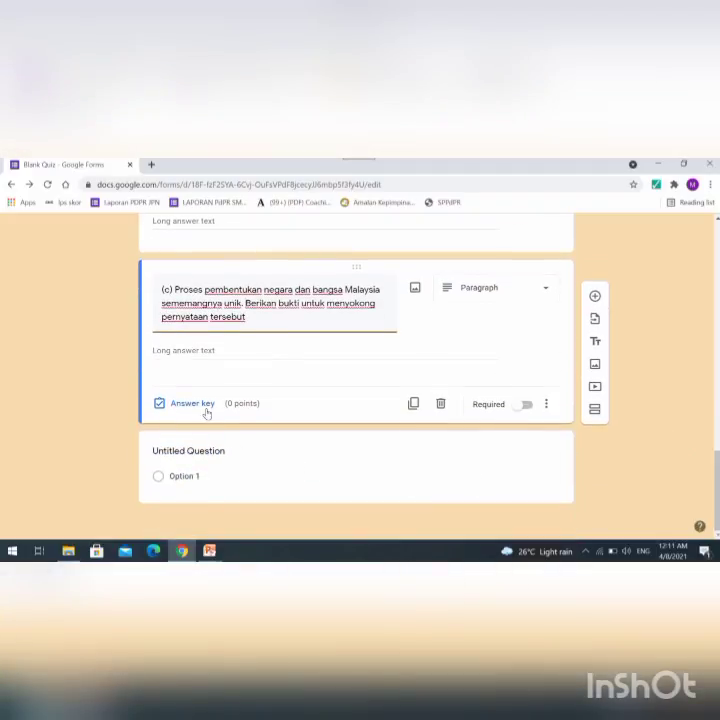
pyautogui.click(192, 403)
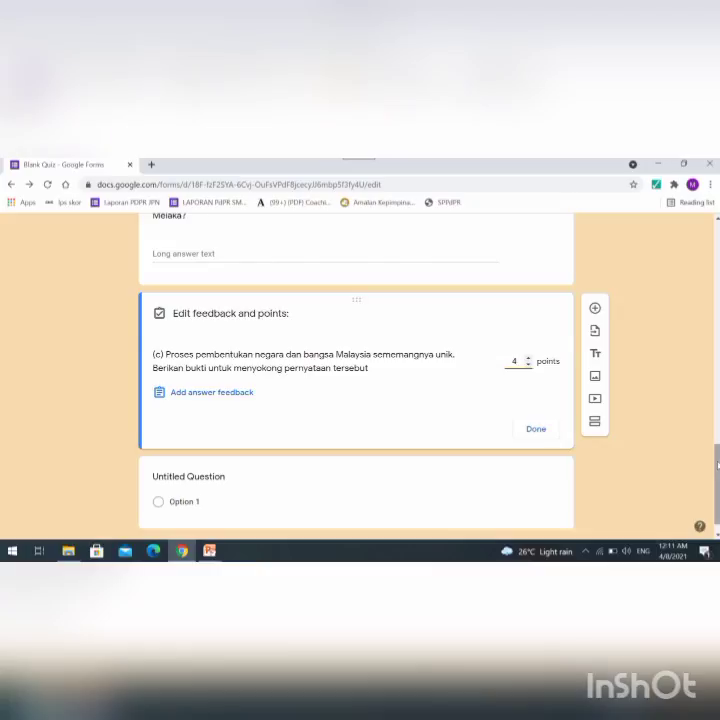
pyautogui.scroll(5, 356, 380)
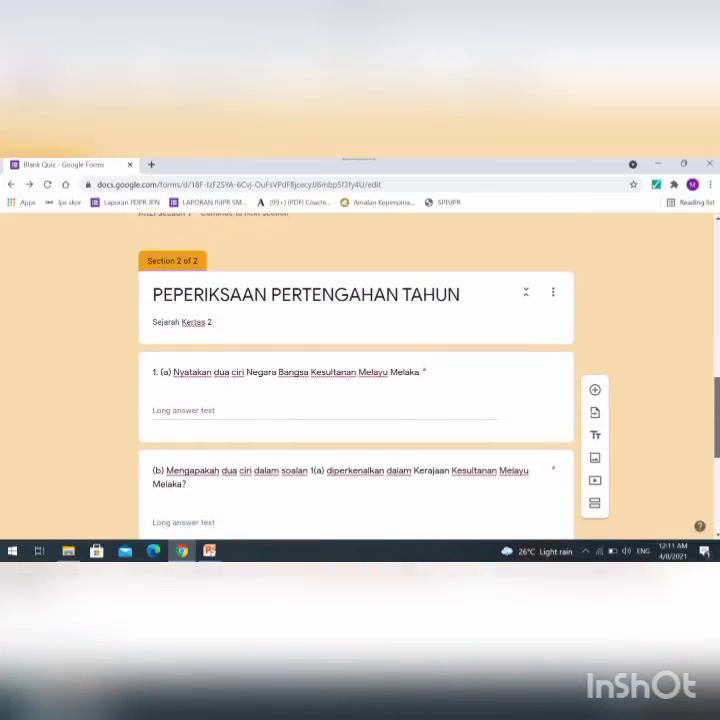
pyautogui.scroll(-1, 237, 371)
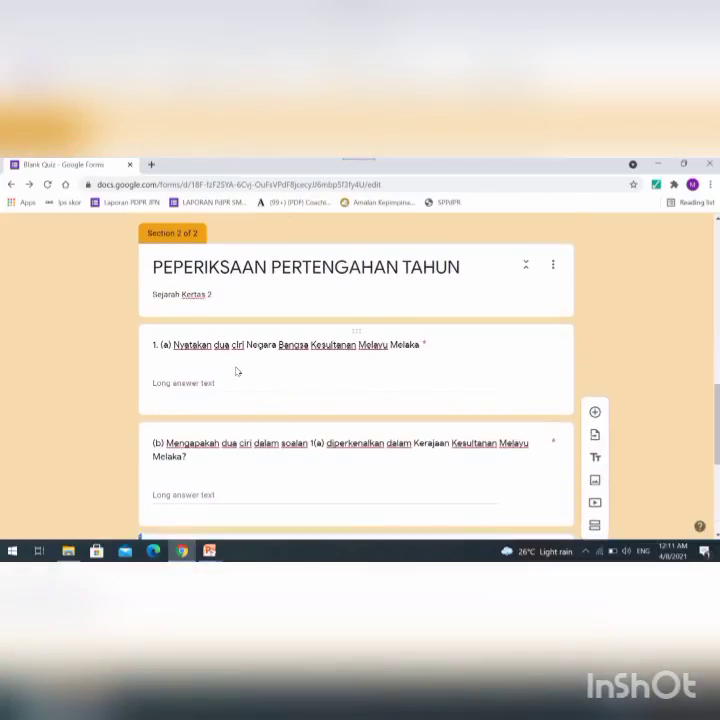
pyautogui.click(237, 371)
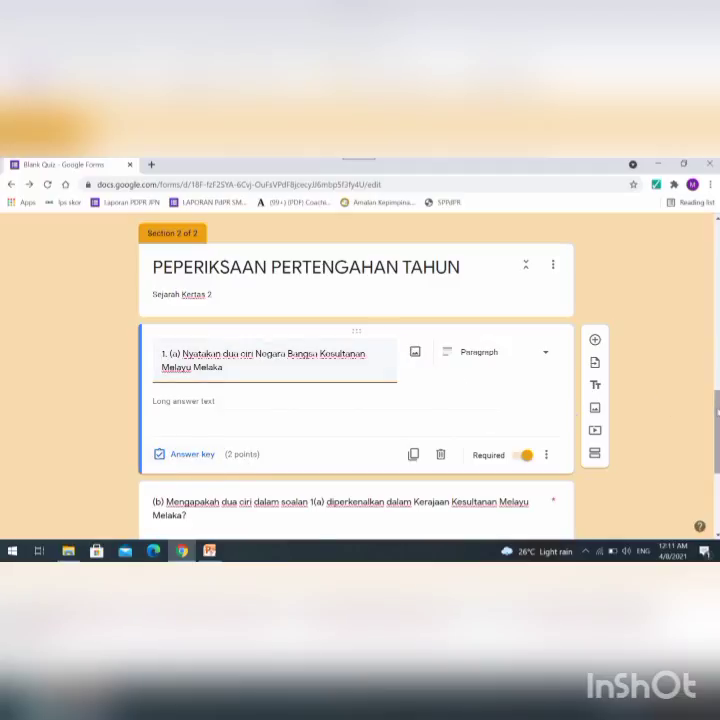
pyautogui.scroll(-3, 379, 417)
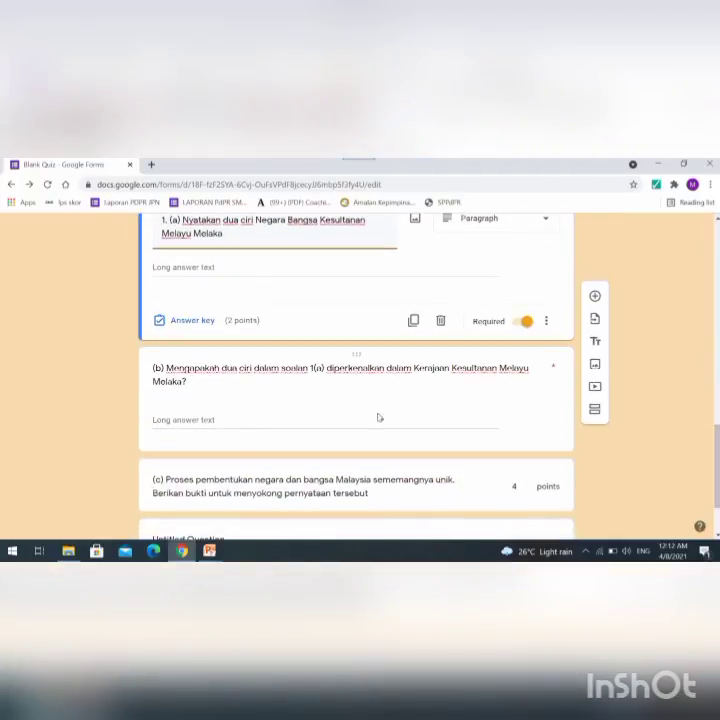
pyautogui.click(337, 408)
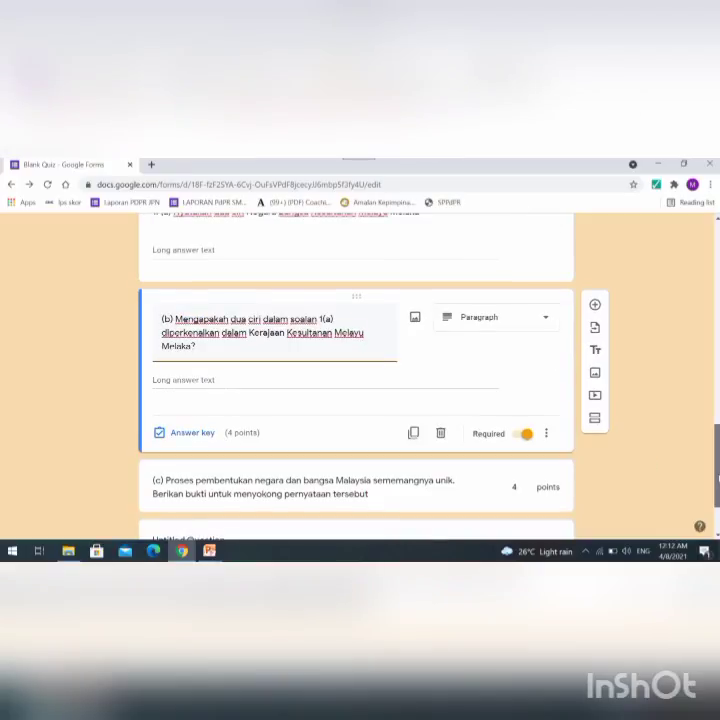
pyautogui.scroll(-2, 586, 490)
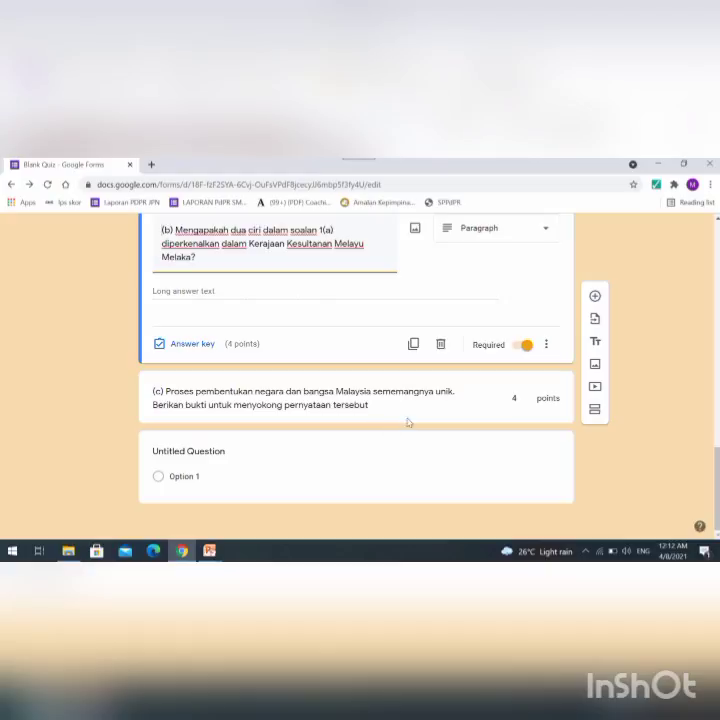
# Finish the points settings of question (c) and make the question required.
pyautogui.click(436, 396)
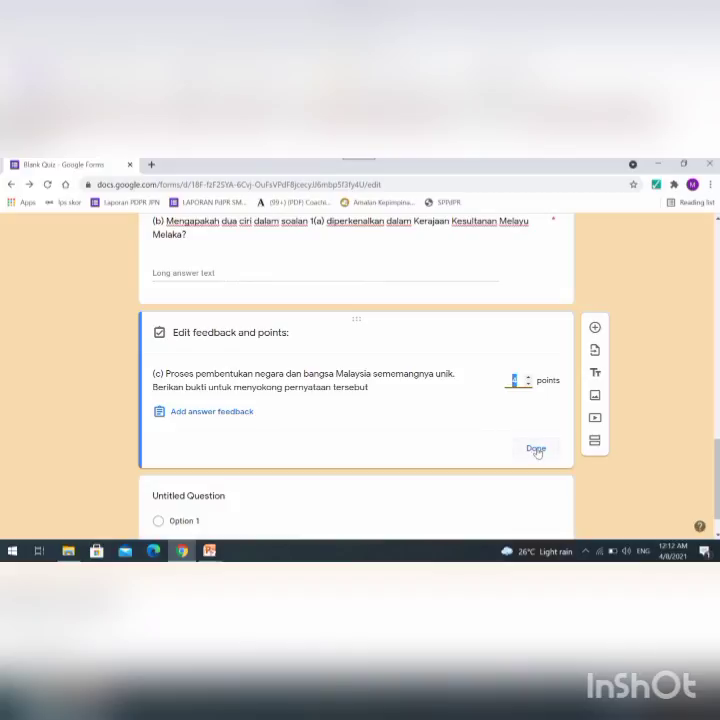
pyautogui.click(537, 449)
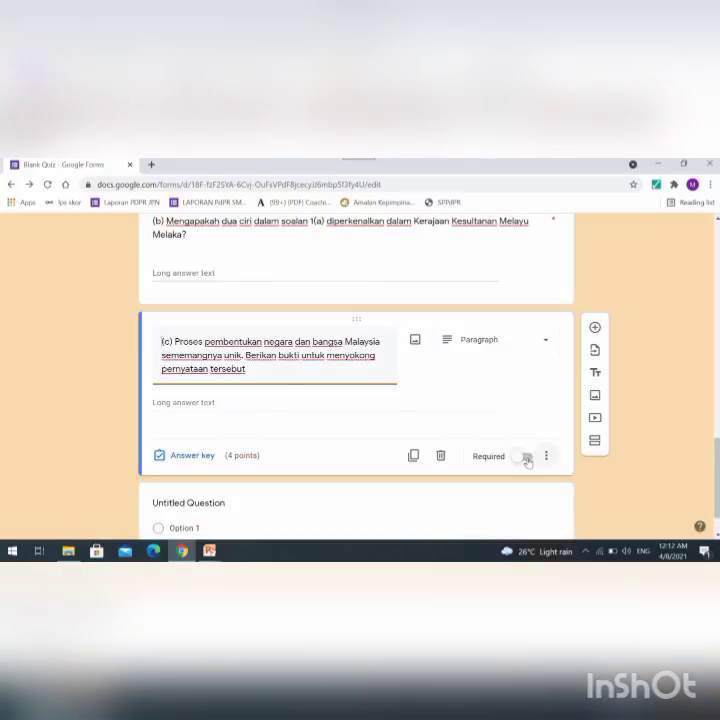
pyautogui.click(525, 457)
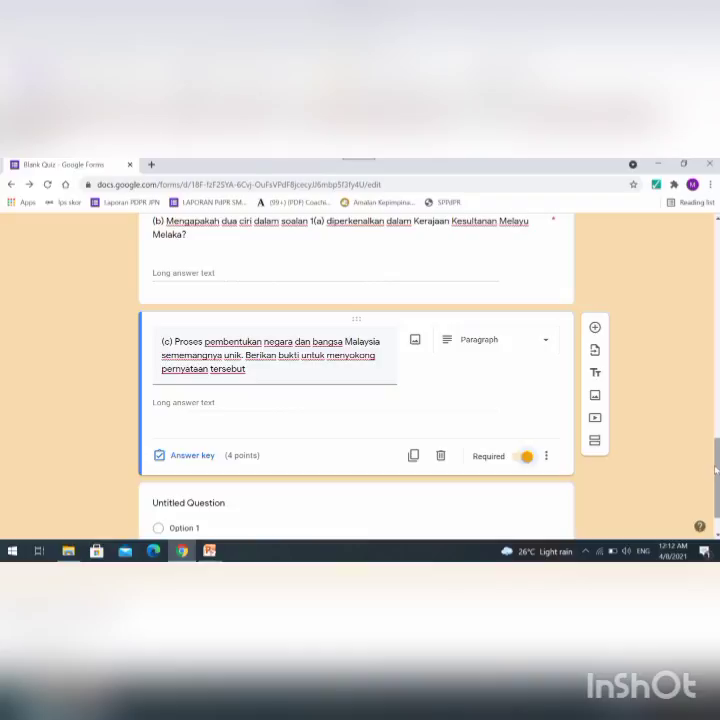
# Add a new section directly after question (c).
pyautogui.moveTo(716, 469)
pyautogui.mouseDown()
pyautogui.moveTo(717, 410)
pyautogui.moveTo(717, 458)
pyautogui.mouseUp()
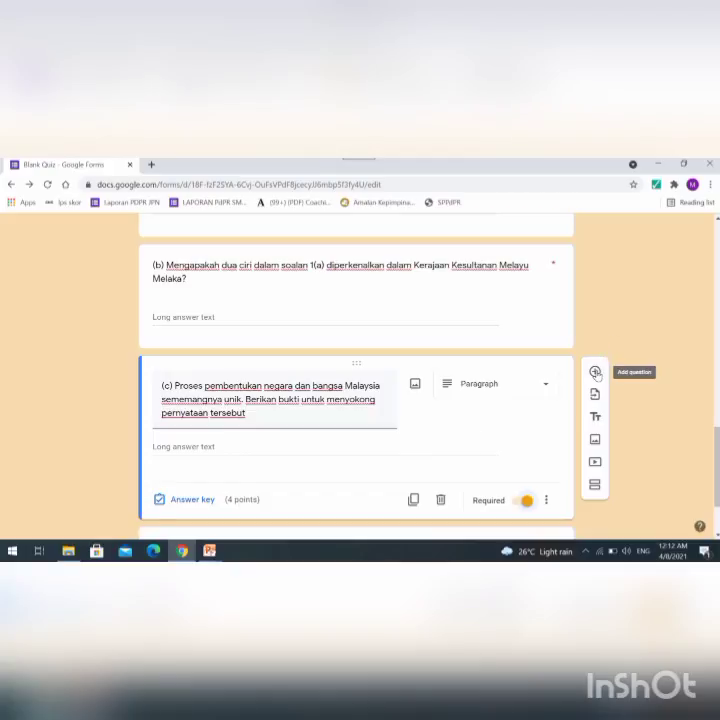
pyautogui.click(595, 487)
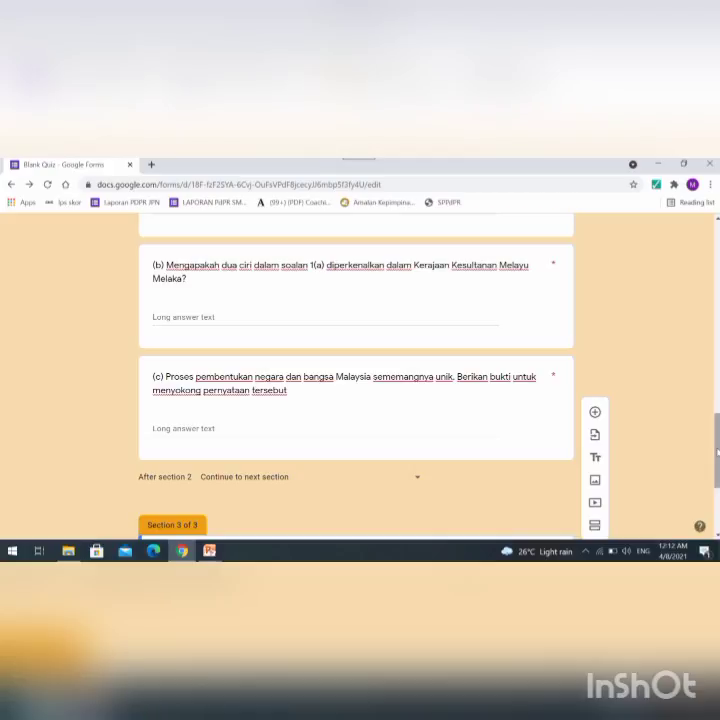
pyautogui.moveTo(717, 453); pyautogui.dragTo(717, 484)
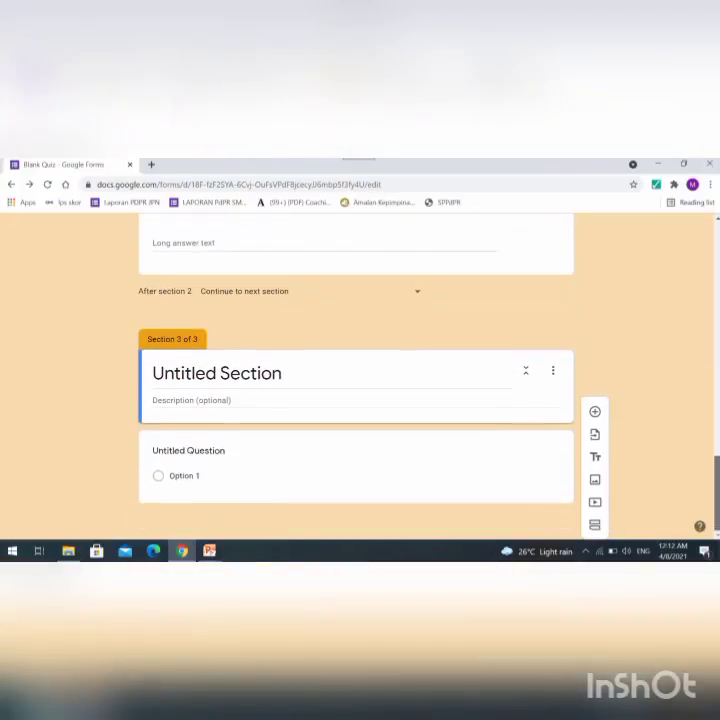
# Copy the section 2 title "PEPERIKSAAN PERTENGAHAN TAHUN" and paste it as the title of section 3.
pyautogui.click(275, 379)
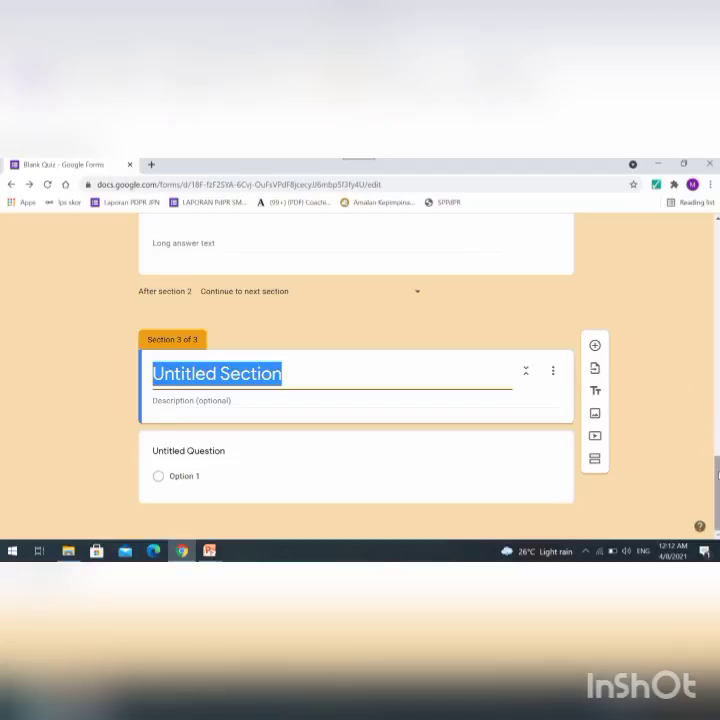
pyautogui.moveTo(717, 493); pyautogui.dragTo(717, 393)
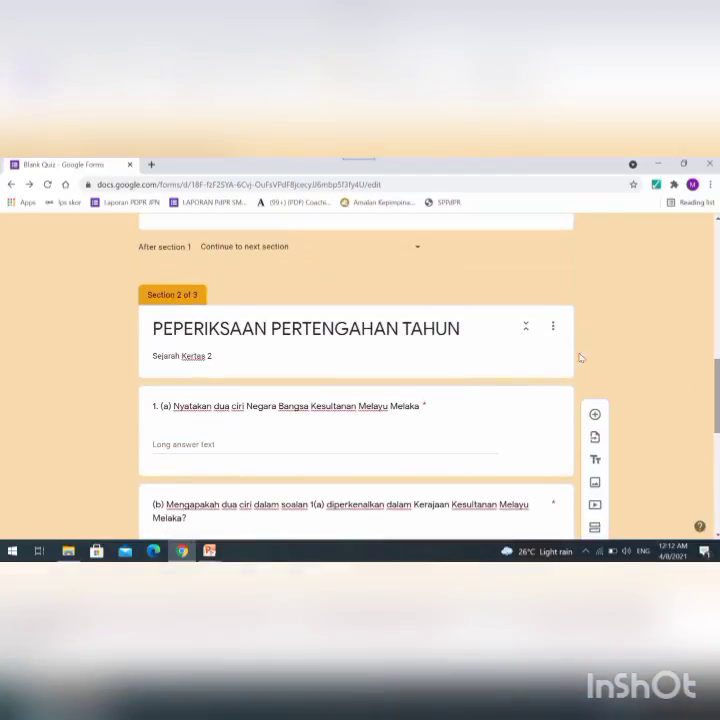
pyautogui.click(358, 339)
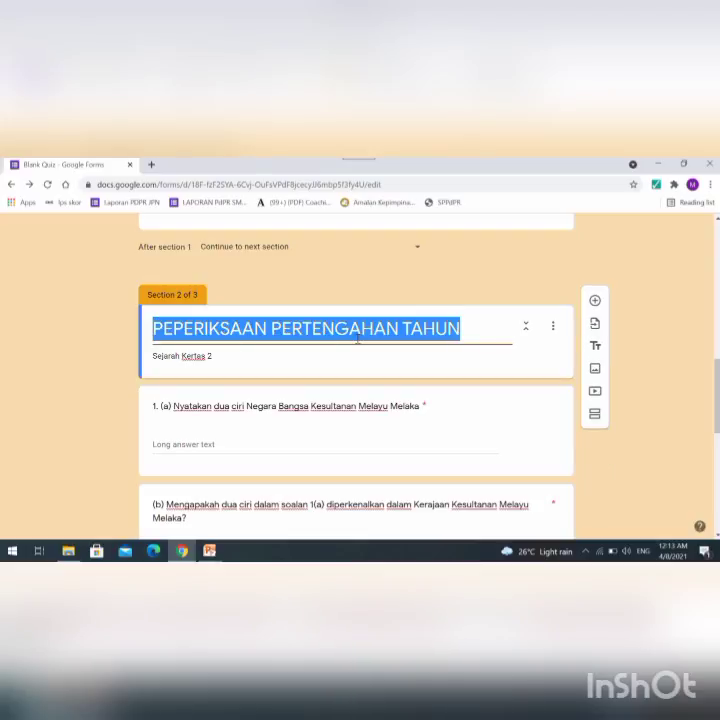
pyautogui.rightClick(358, 339)
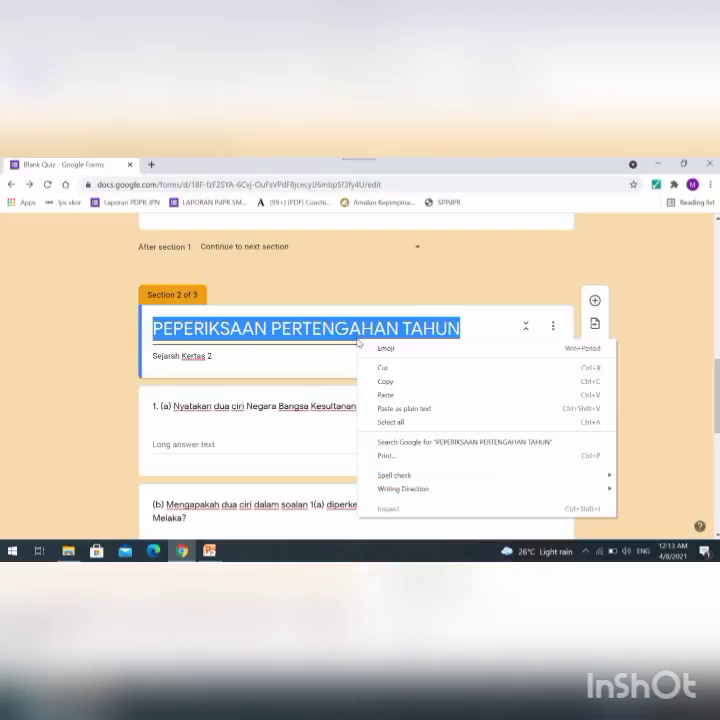
pyautogui.click(395, 383)
pyautogui.moveTo(717, 395); pyautogui.dragTo(717, 475)
pyautogui.click(295, 434)
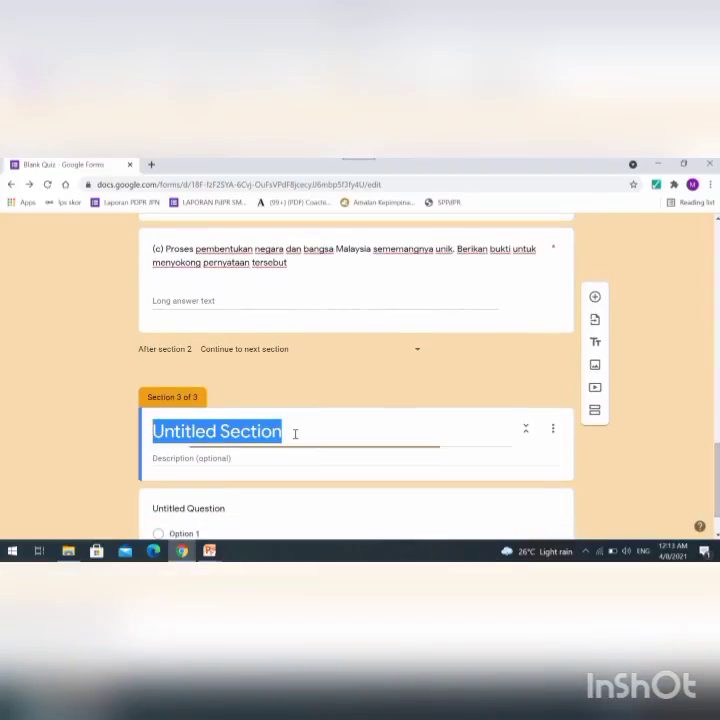
pyautogui.hotkey('ctrl', 'v')
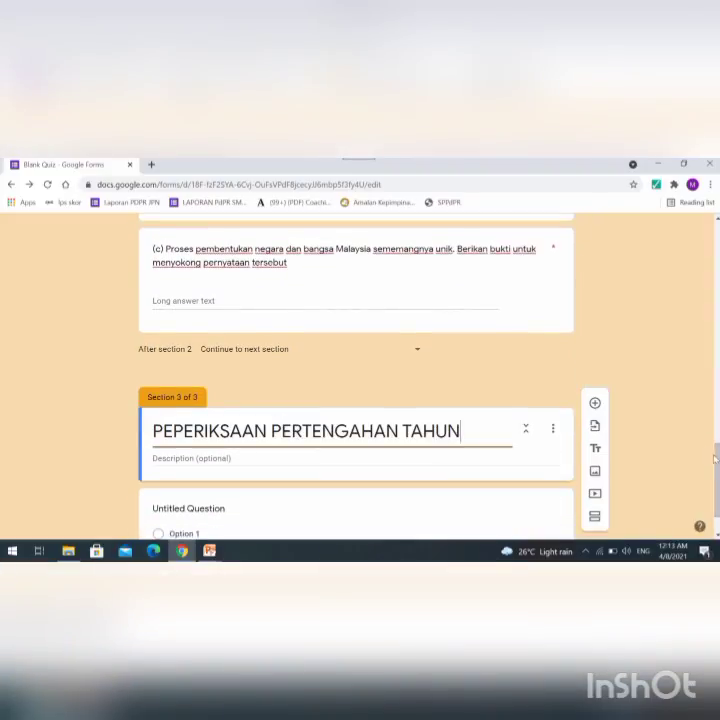
# Copy the section 2 description "Sejarah Kertas 2" into the description of section 3.
pyautogui.scroll(6, 200, 413)
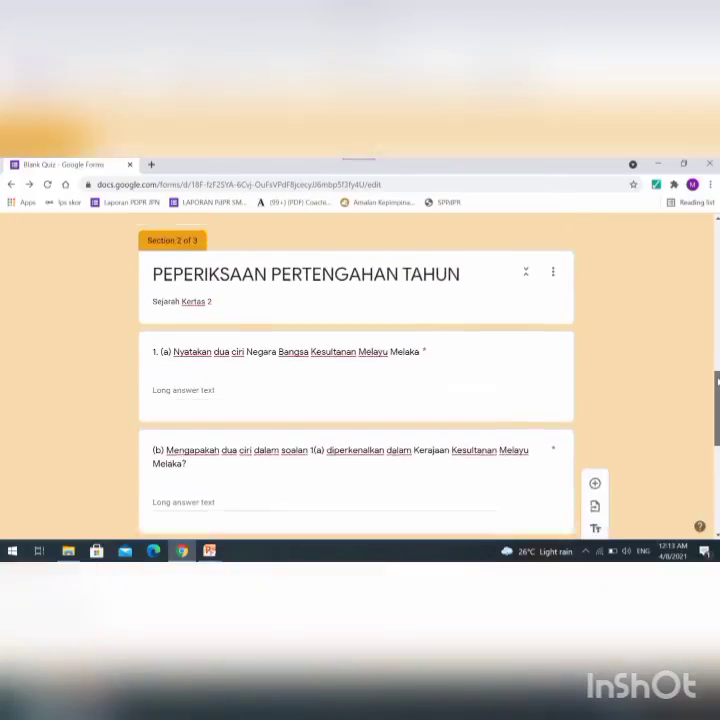
pyautogui.click(197, 344)
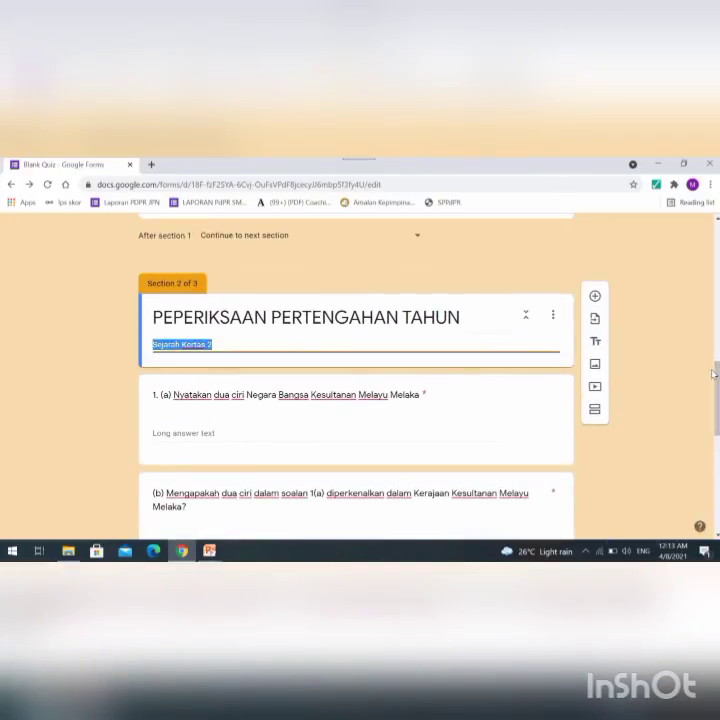
pyautogui.scroll(-1, 360, 400)
pyautogui.scroll(-8, 278, 416)
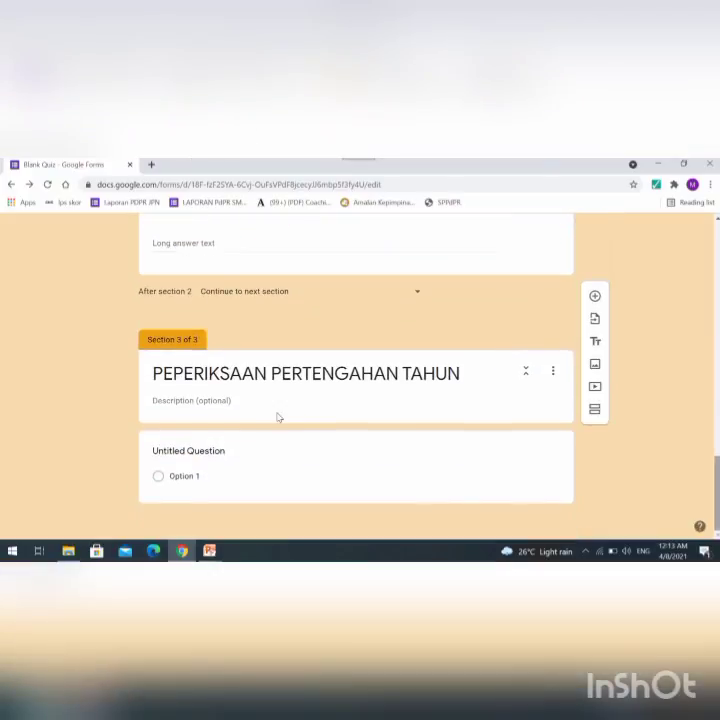
pyautogui.click(238, 399)
pyautogui.hotkey('ctrl', 'v')
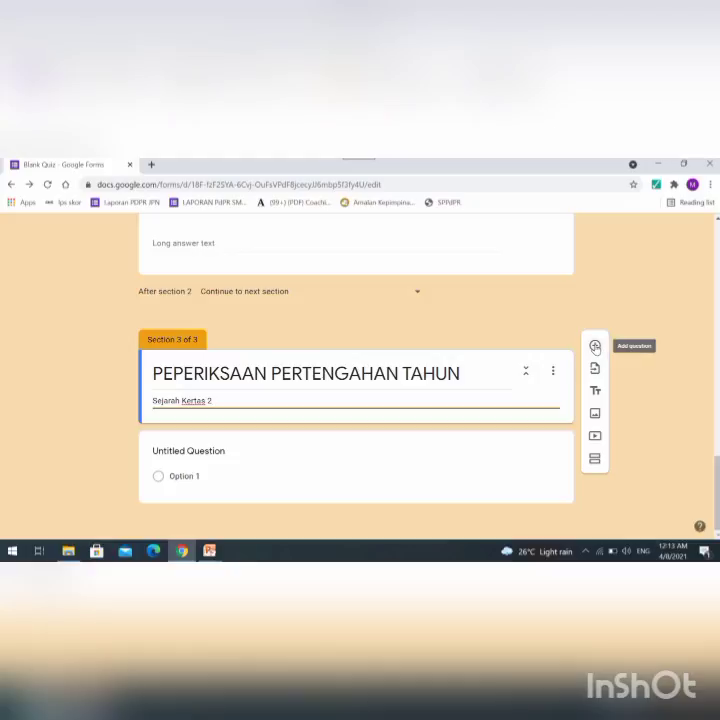
# Add a question to section 3, then open the "Gagasan Malayan Union" presentation from the Bab 4 folder in a maximized PowerPoint window.
pyautogui.click(595, 347)
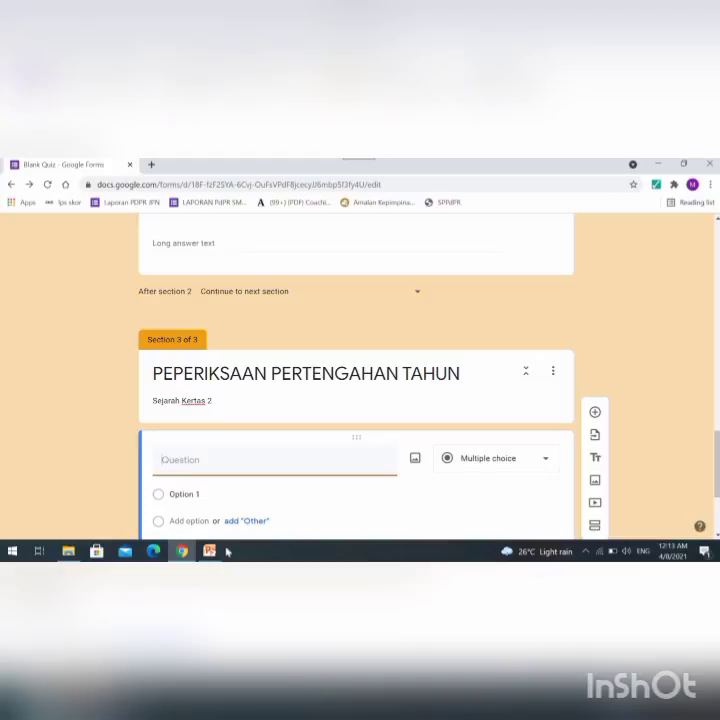
pyautogui.click(209, 551)
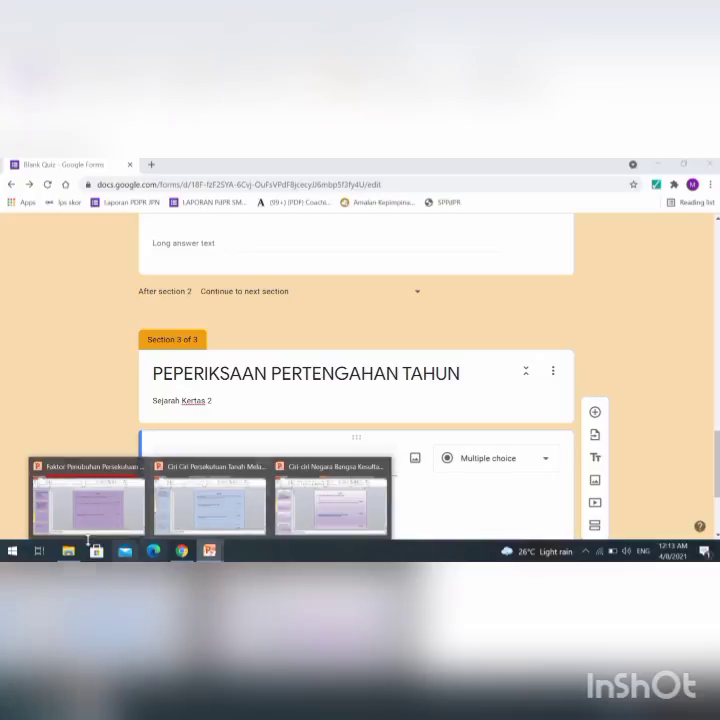
pyautogui.click(69, 552)
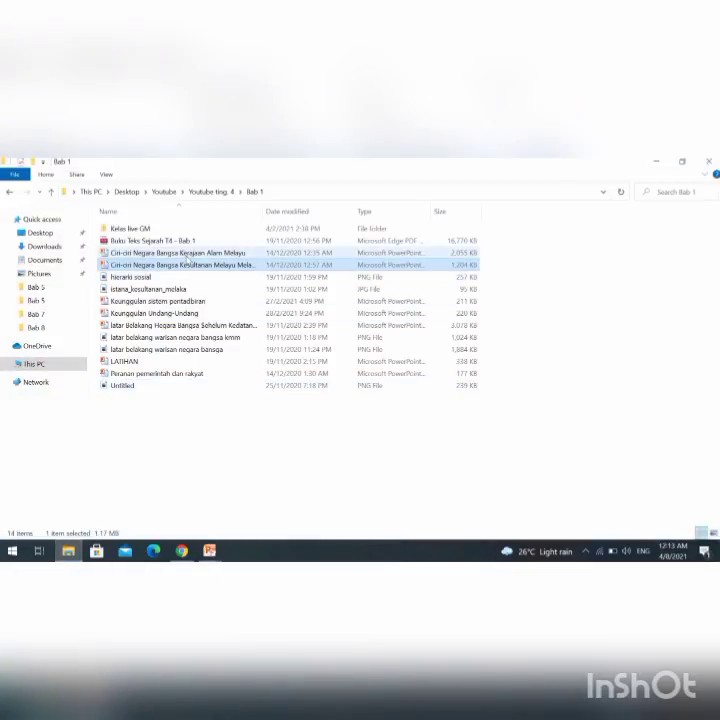
pyautogui.click(222, 193)
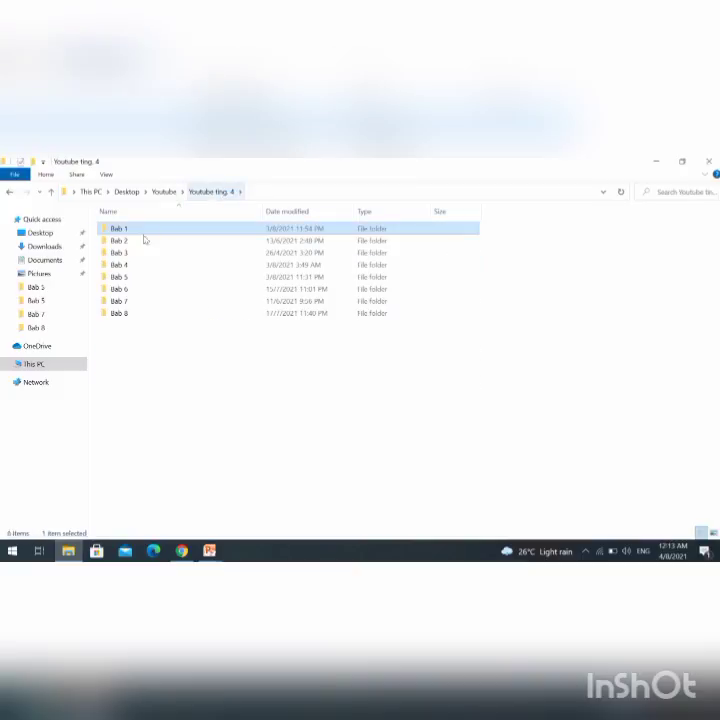
pyautogui.doubleClick(139, 265)
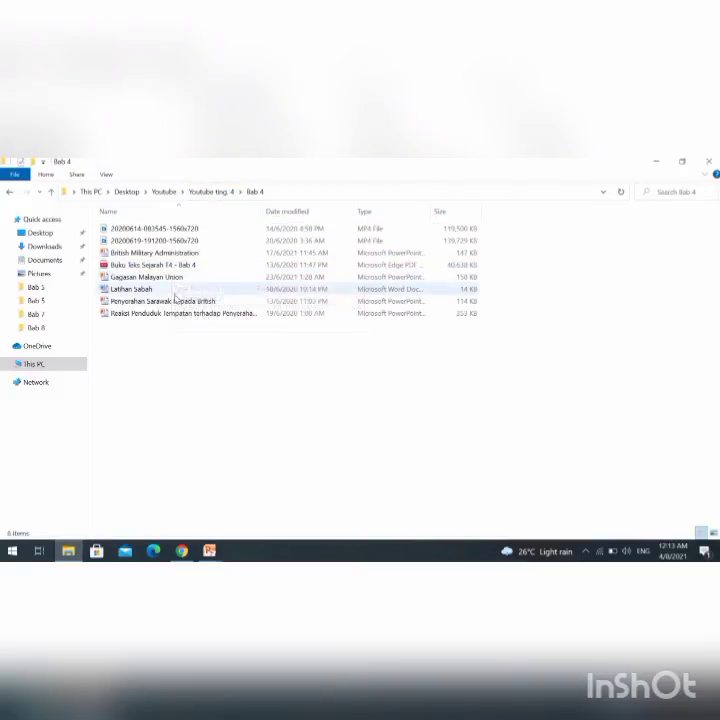
pyautogui.click(177, 279)
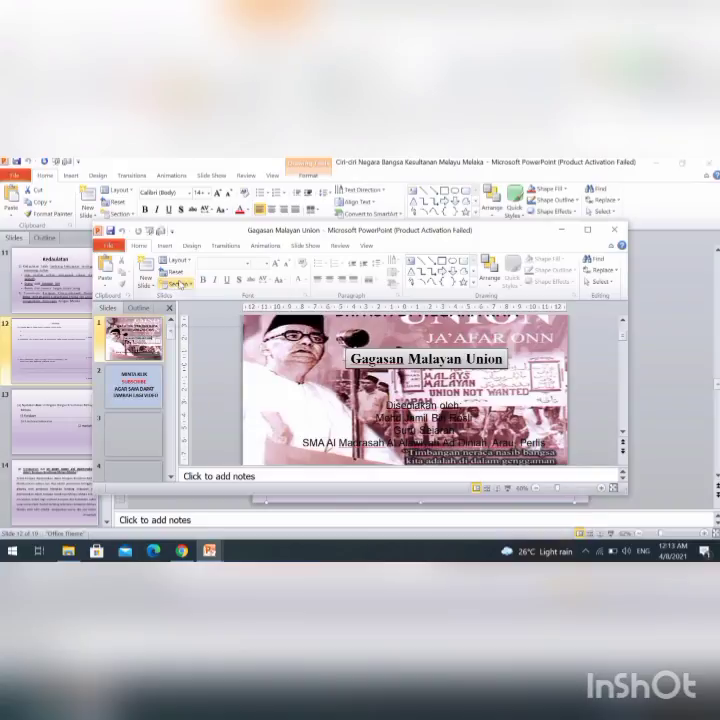
pyautogui.doubleClick(426, 231)
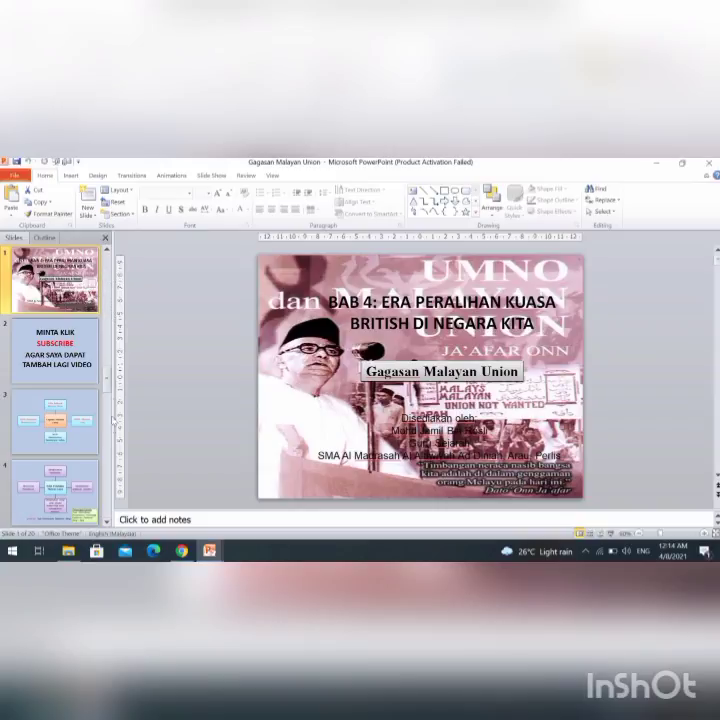
# Find slide 12 "Struktur" in the presentation and select the opening statement of question 1 about the Malayan Union.
pyautogui.scroll(-10, 102, 307)
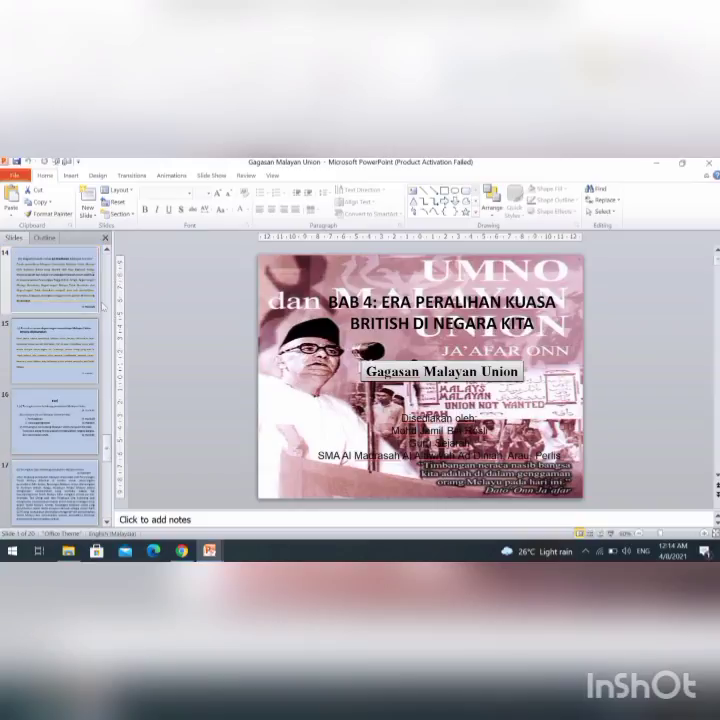
pyautogui.scroll(2, 107, 252)
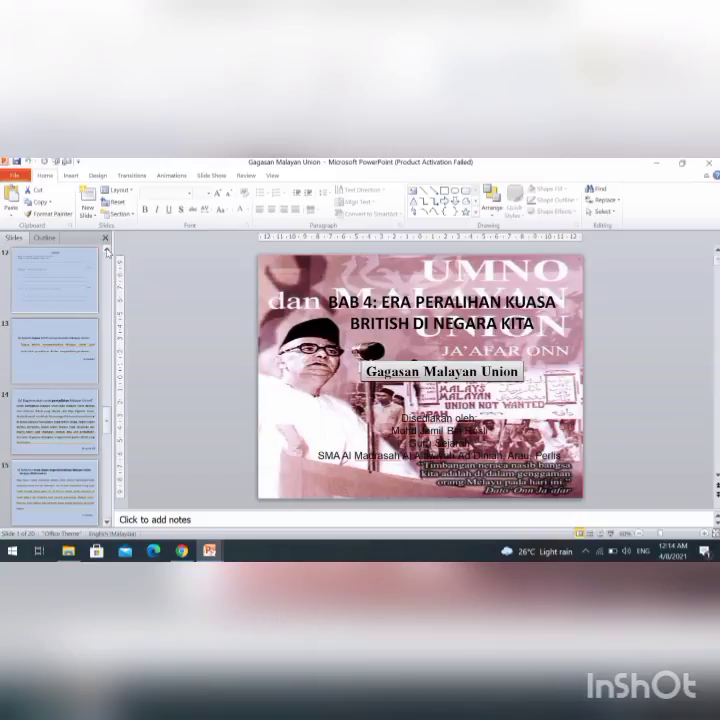
pyautogui.click(40, 278)
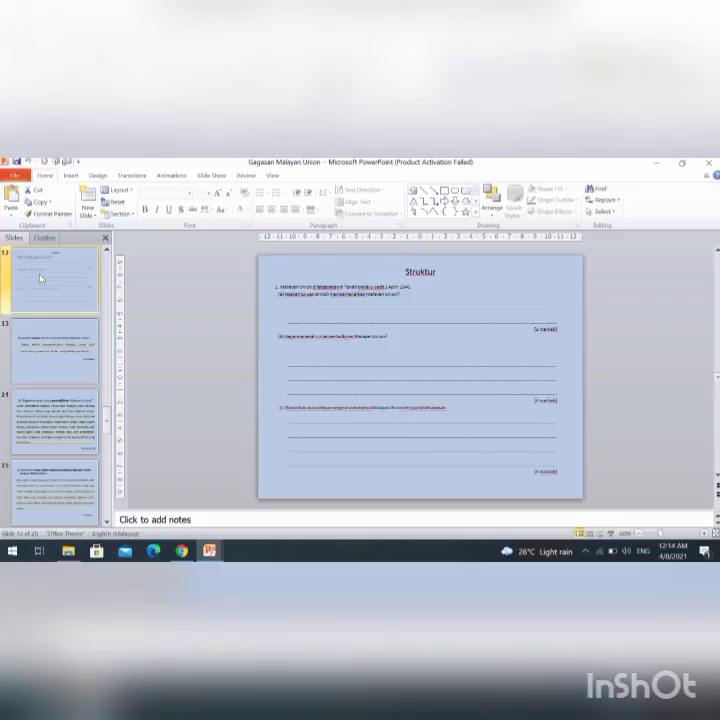
pyautogui.click(398, 294)
pyautogui.click(412, 286)
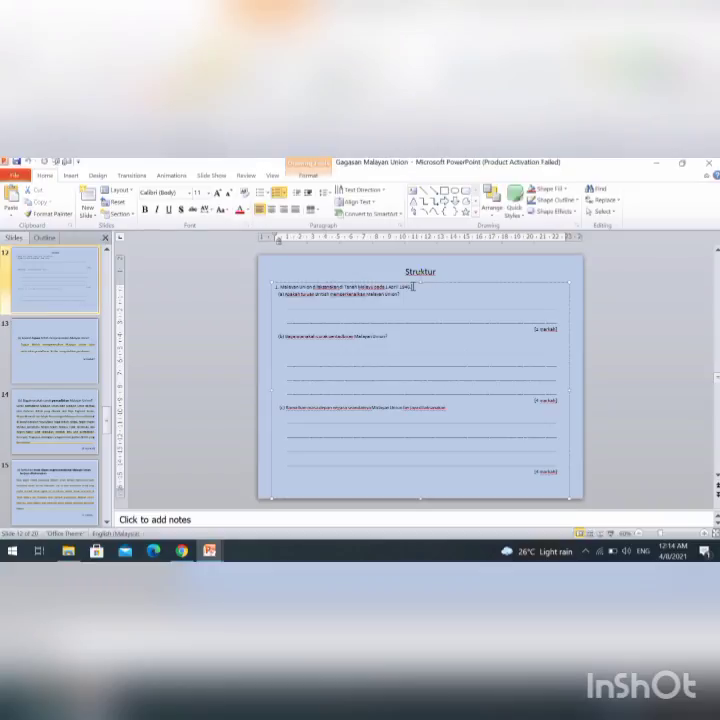
pyautogui.moveTo(412, 286); pyautogui.dragTo(276, 285)
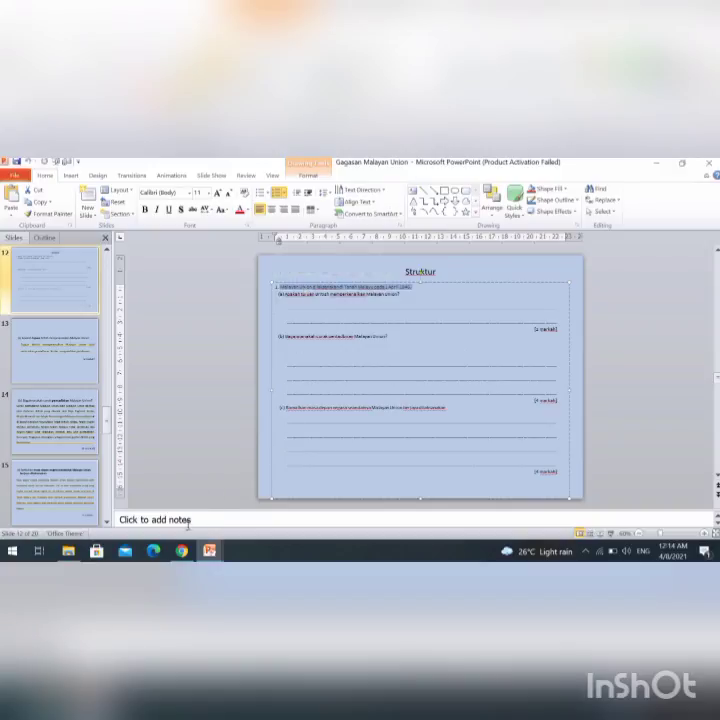
# Switch back to Google Forms and enter "2. Gambar berikut menunjukkan Gabenor Malayan Union yang Pertama" as the new section 3 question.
pyautogui.click(184, 553)
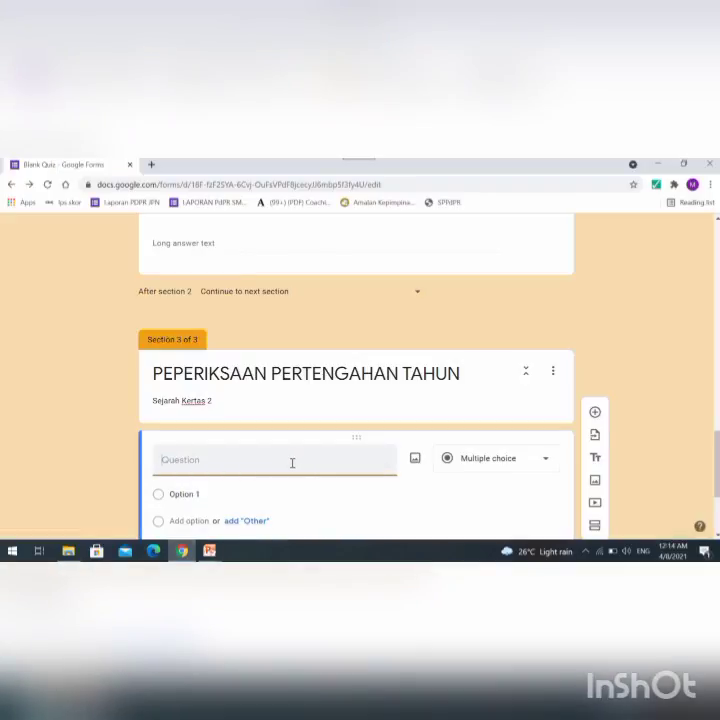
pyautogui.write('2')
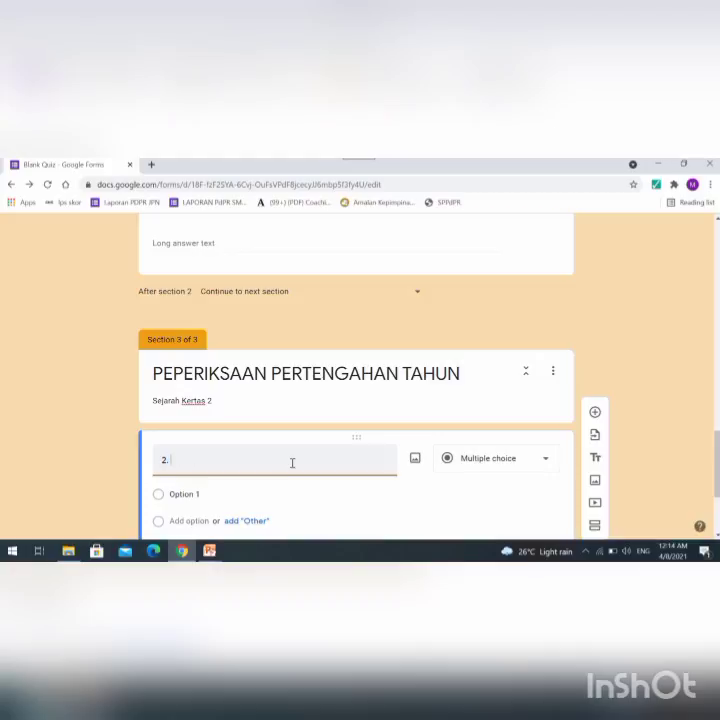
pyautogui.write('. Gambar berikut')
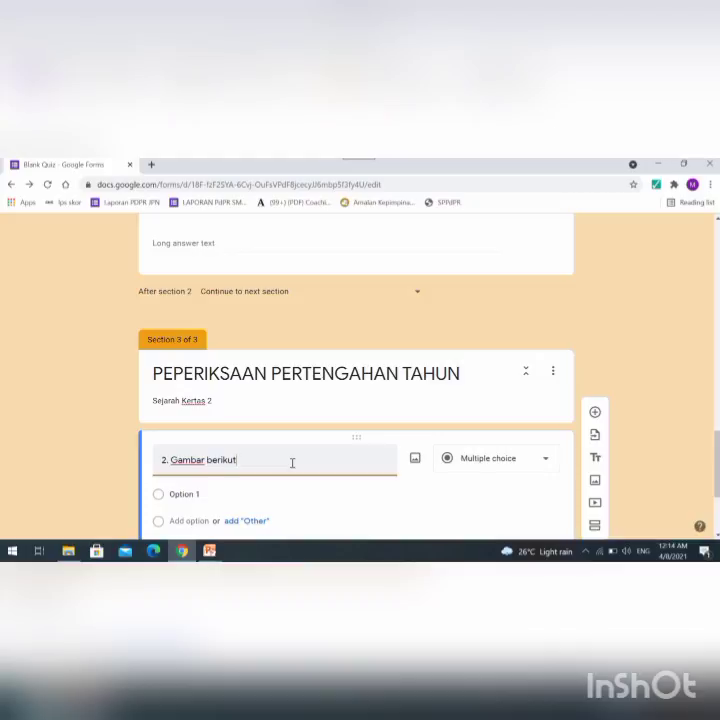
pyautogui.write(' menunjukkan Gabn')
pyautogui.press('BackSpace')
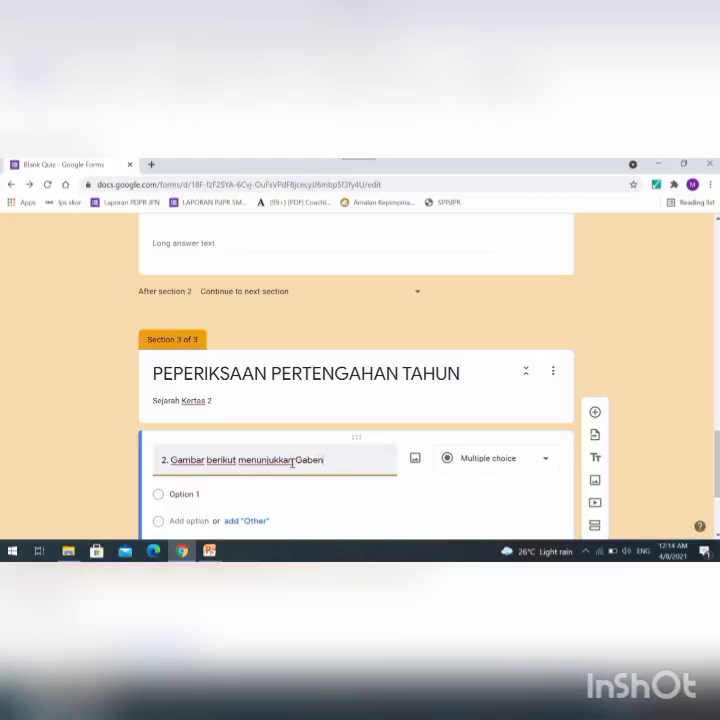
pyautogui.press('BackSpace')
pyautogui.write('nor Malayan Union Yang')
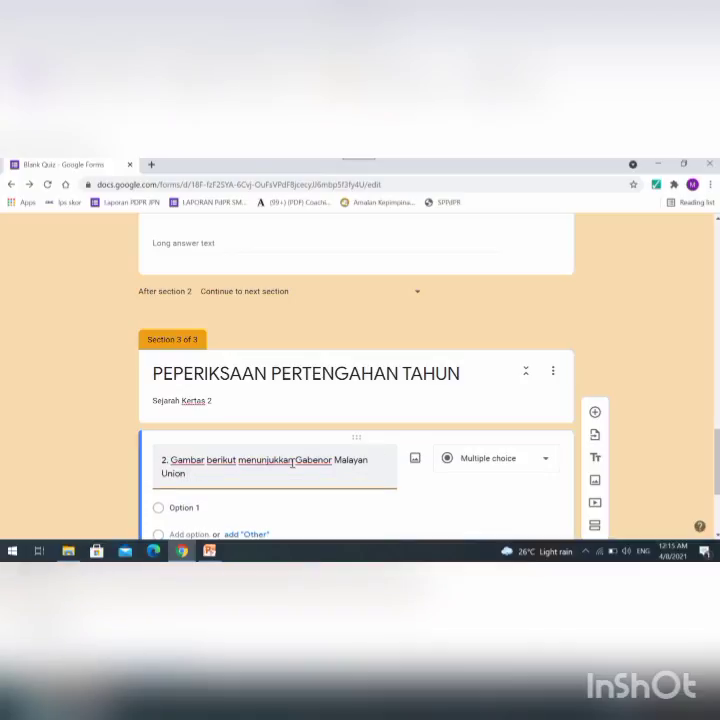
pyautogui.write(' Per')
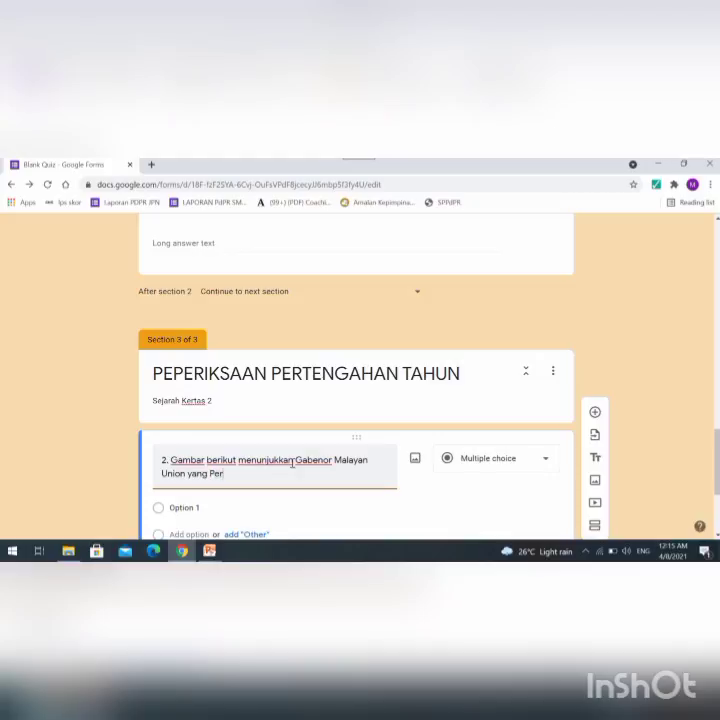
pyautogui.write('tama')
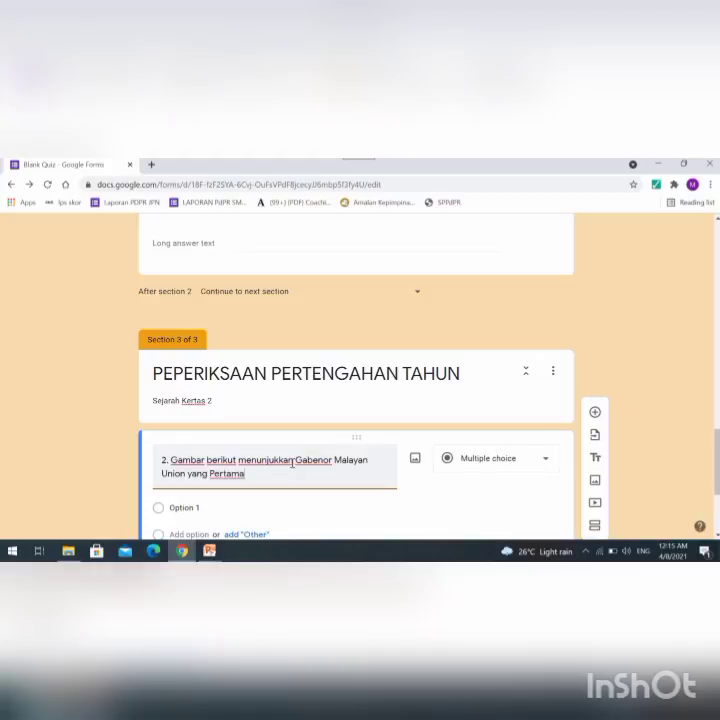
# Look through the image sources available for question 2: camera, URL, Photos, Google Drive and Google Image Search.
pyautogui.click(415, 458)
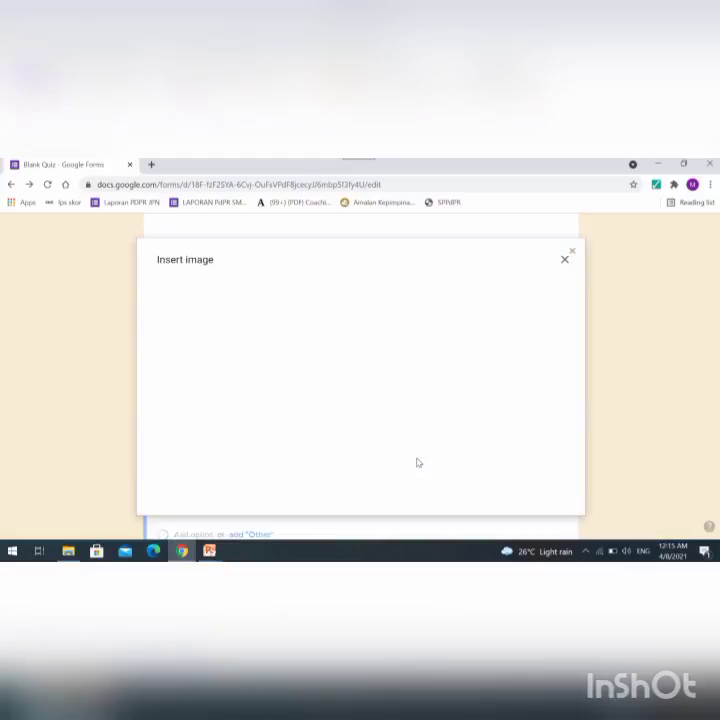
pyautogui.click(564, 260)
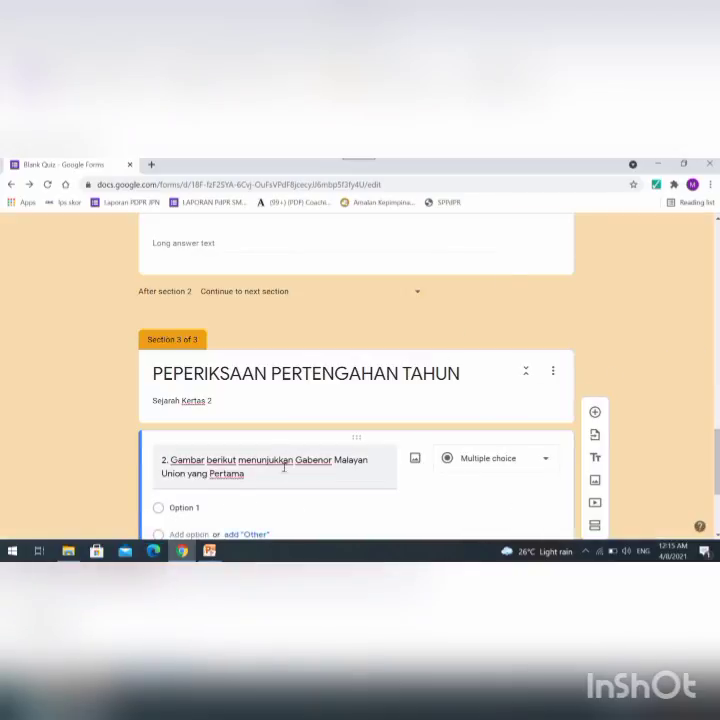
pyautogui.click(415, 459)
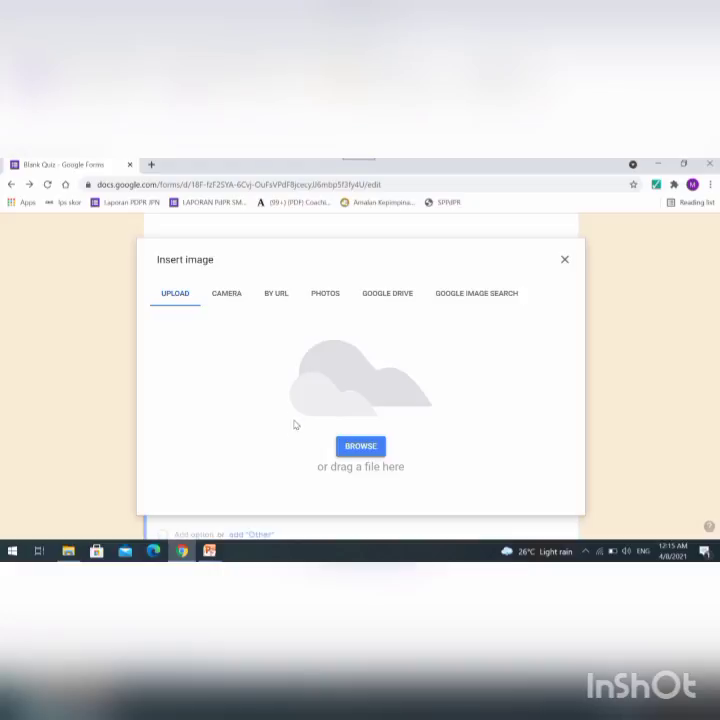
pyautogui.click(226, 298)
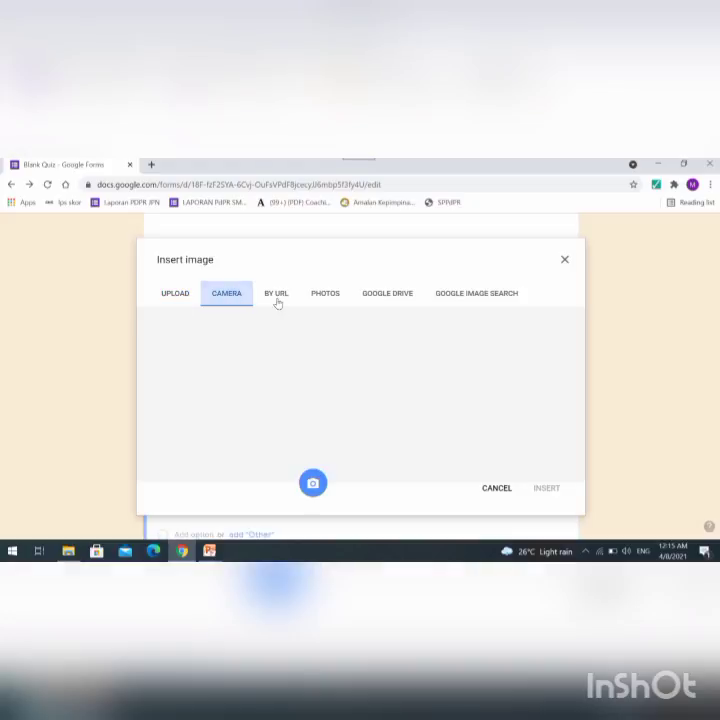
pyautogui.click(277, 299)
pyautogui.click(334, 294)
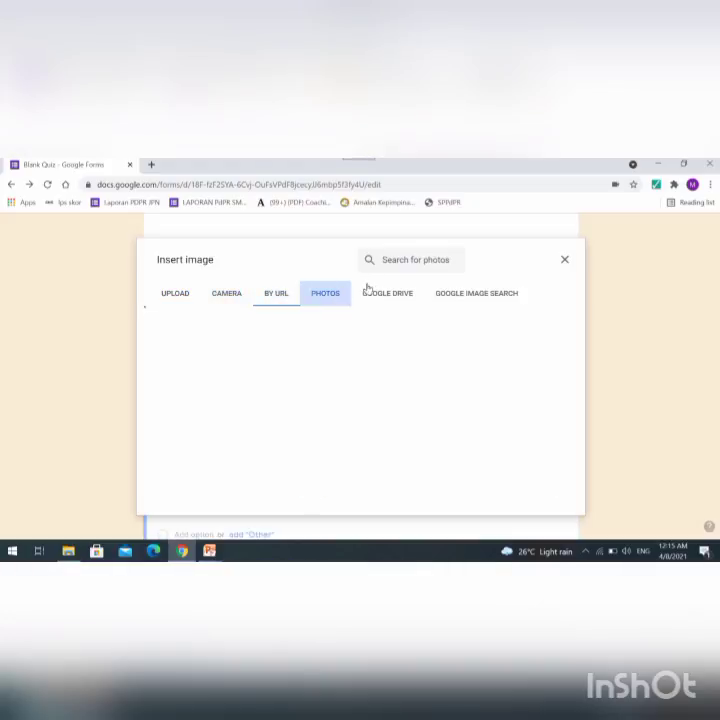
pyautogui.click(391, 297)
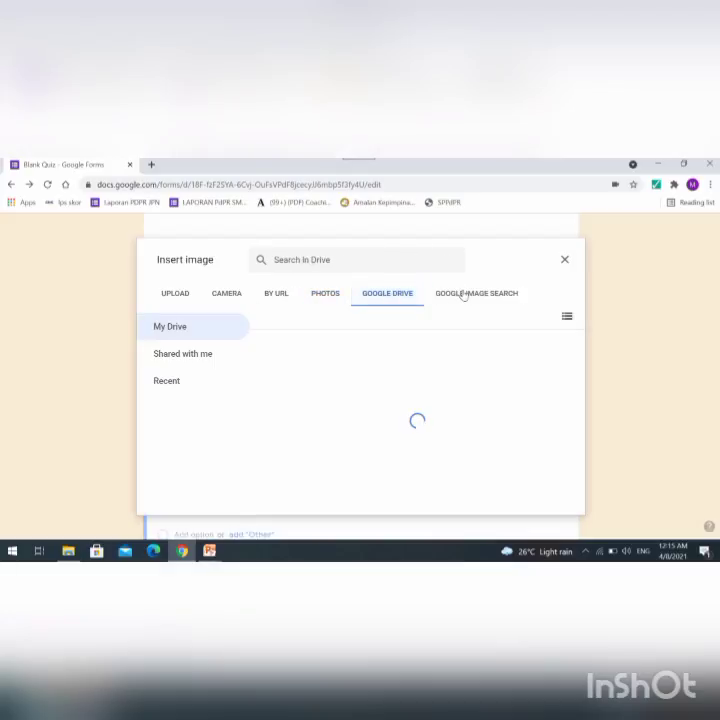
pyautogui.click(463, 295)
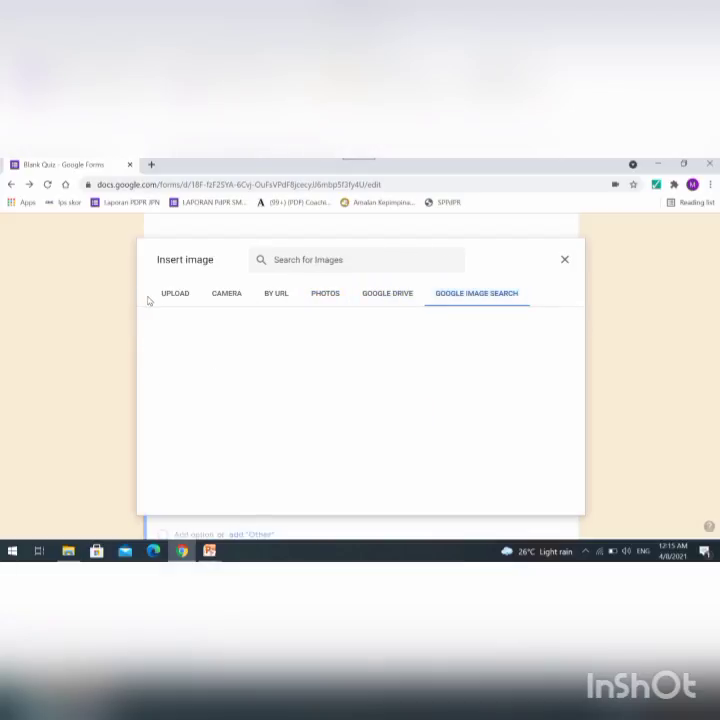
# Upload the picture "Sir_edward_gent" from the Desktop folder and insert it into question 2.
pyautogui.click(166, 298)
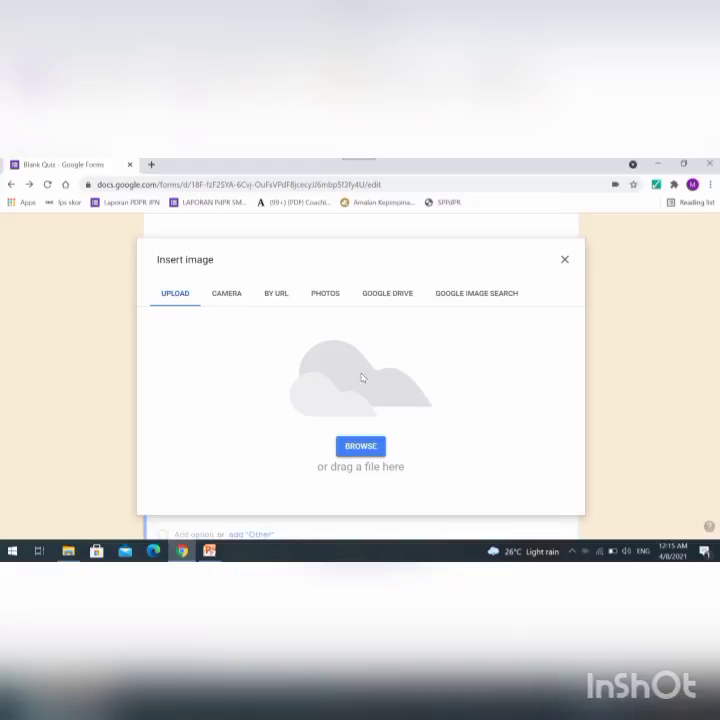
pyautogui.click(372, 451)
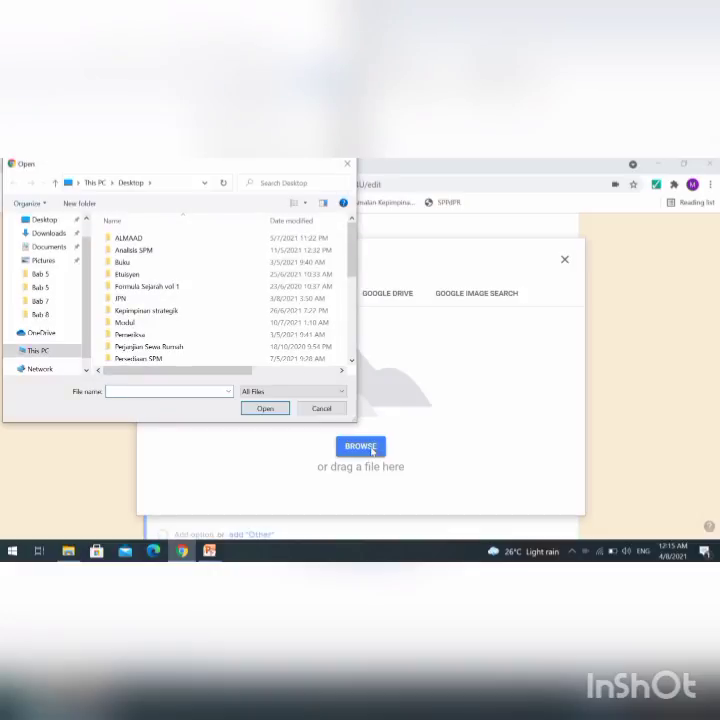
pyautogui.click(42, 221)
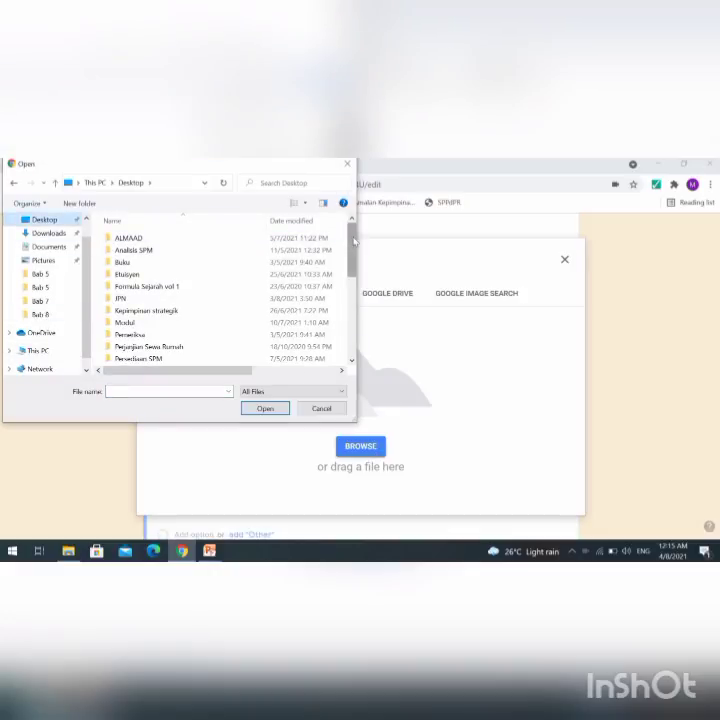
pyautogui.moveTo(353, 241); pyautogui.dragTo(351, 318)
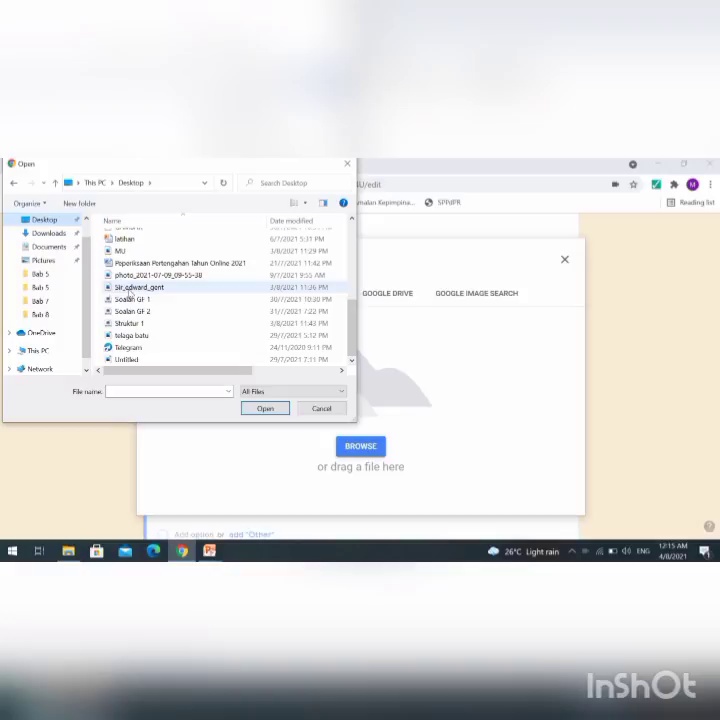
pyautogui.click(130, 289)
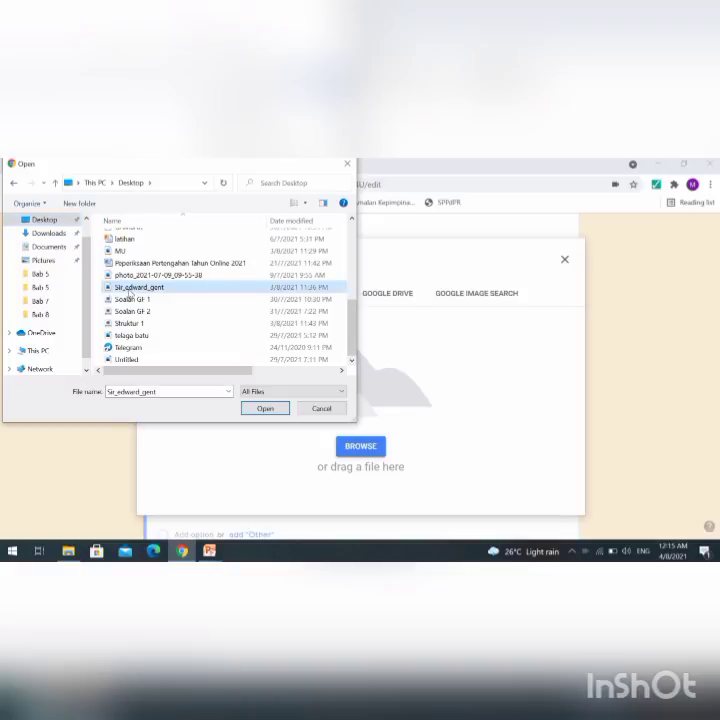
pyautogui.click(266, 409)
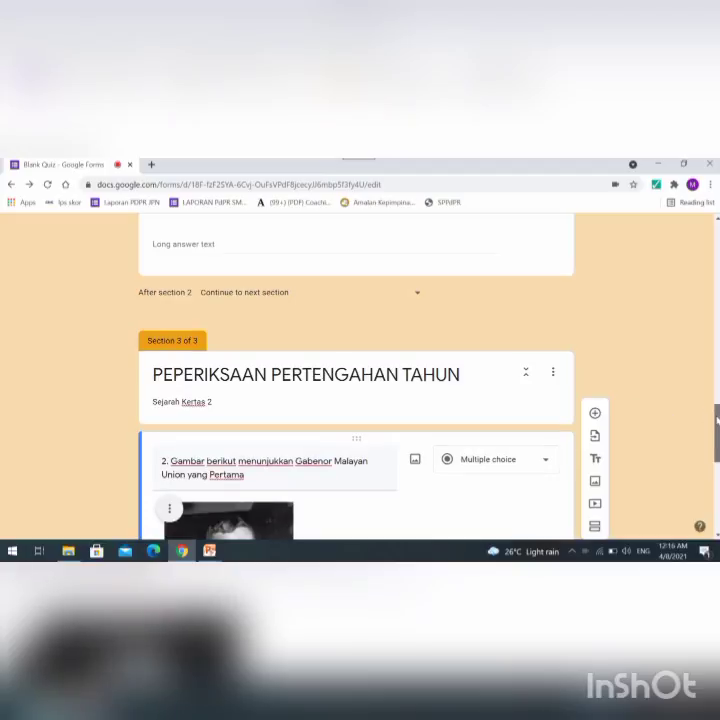
# Append ", Sir Edward Gent" to the question 2 text and change "Pertama" to lowercase "pertama".
pyautogui.moveTo(716, 421); pyautogui.dragTo(716, 451)
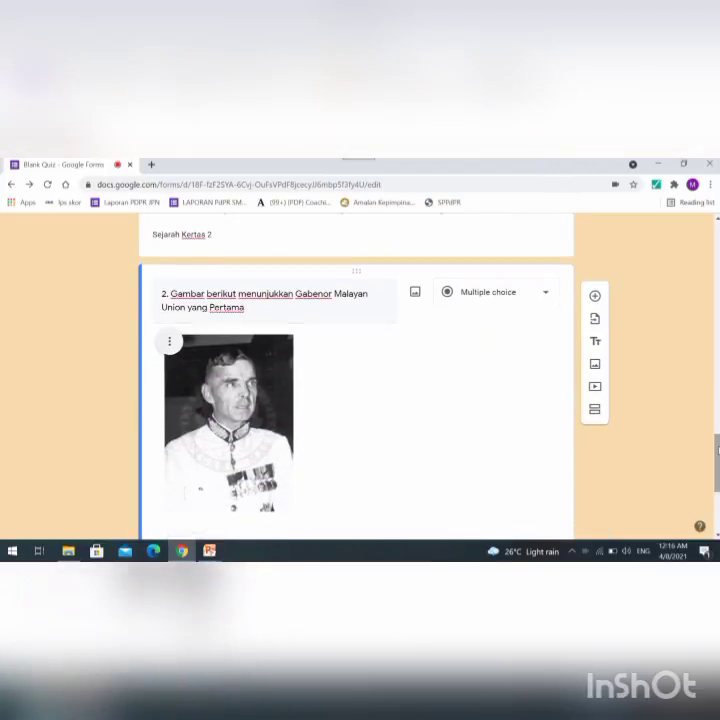
pyautogui.tripleClick(251, 307)
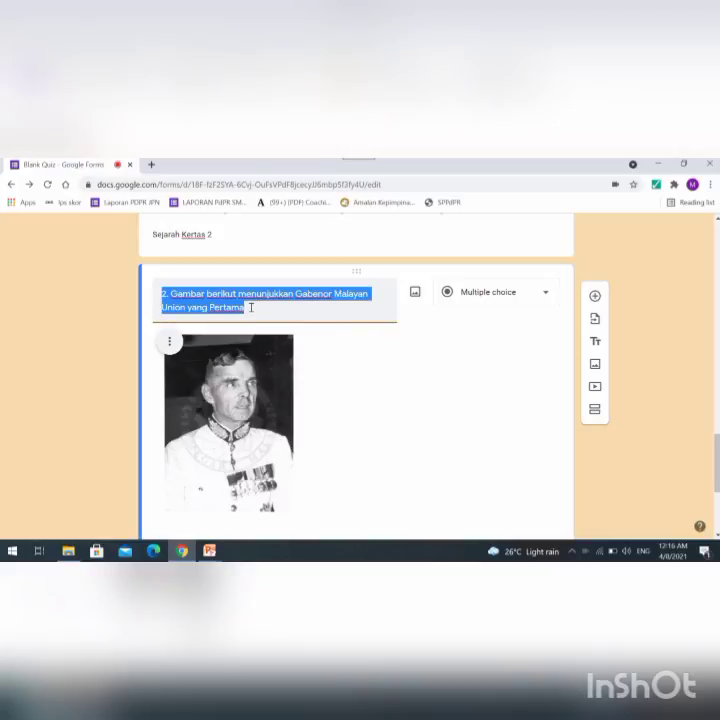
pyautogui.click(251, 307)
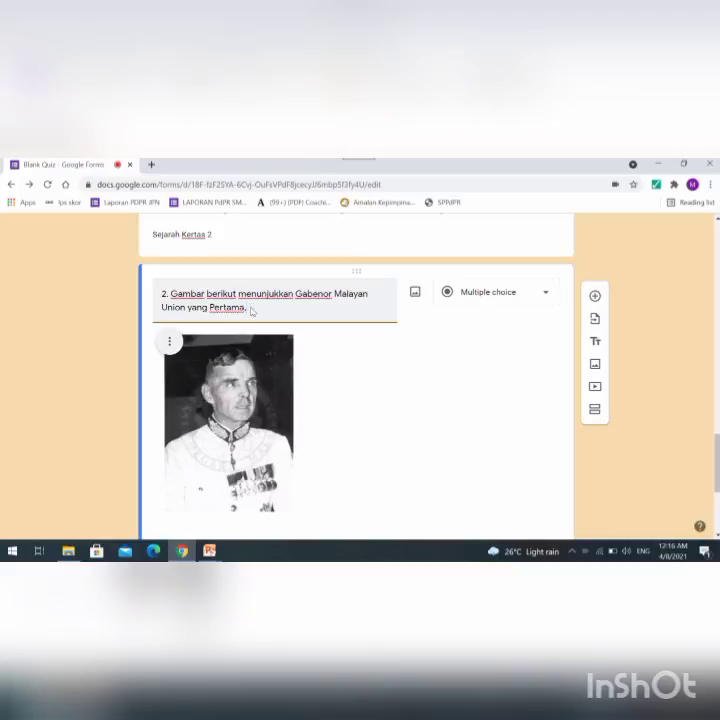
pyautogui.write('Sir Edward Gent')
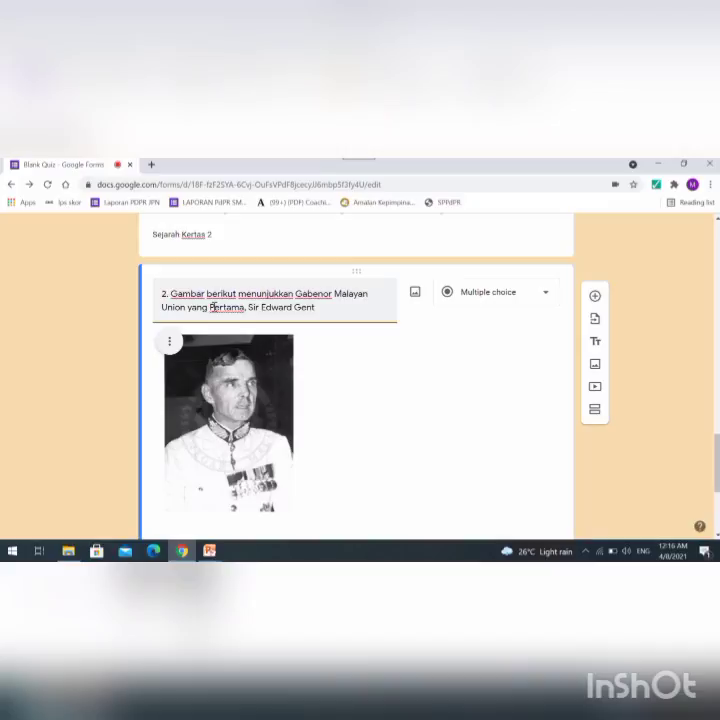
pyautogui.click(213, 307)
pyautogui.press('BackSpace')
pyautogui.write('p')
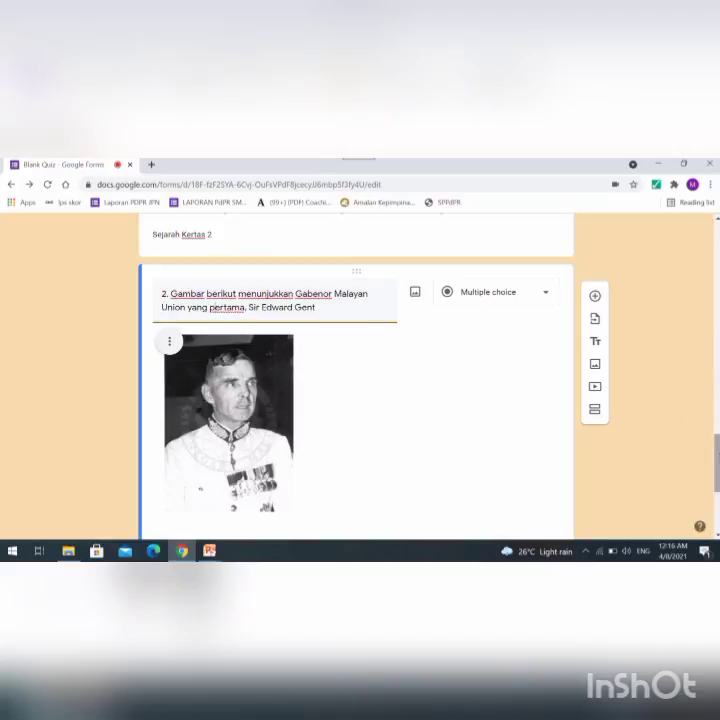
# Try the left, center and right alignments on the question 2 picture and return it to left alignment.
pyautogui.scroll(-3, 356, 380)
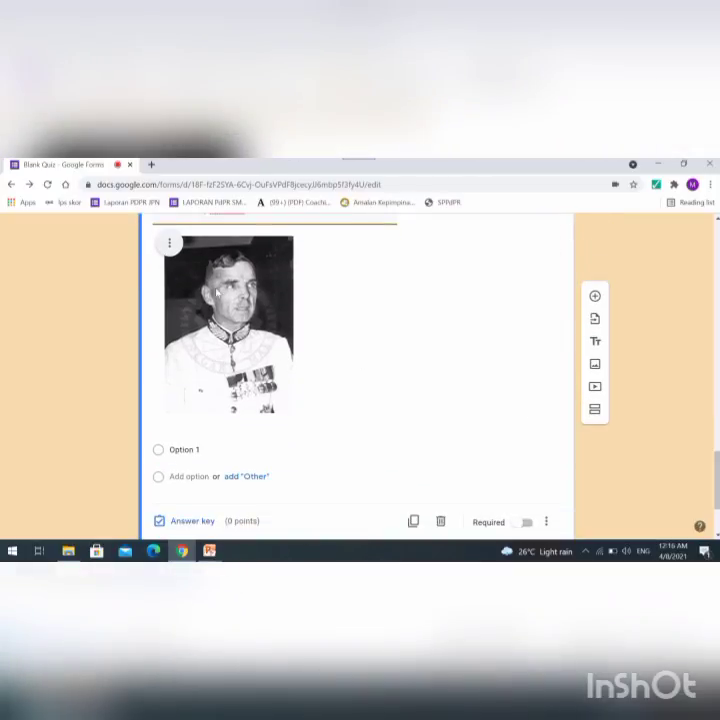
pyautogui.click(172, 243)
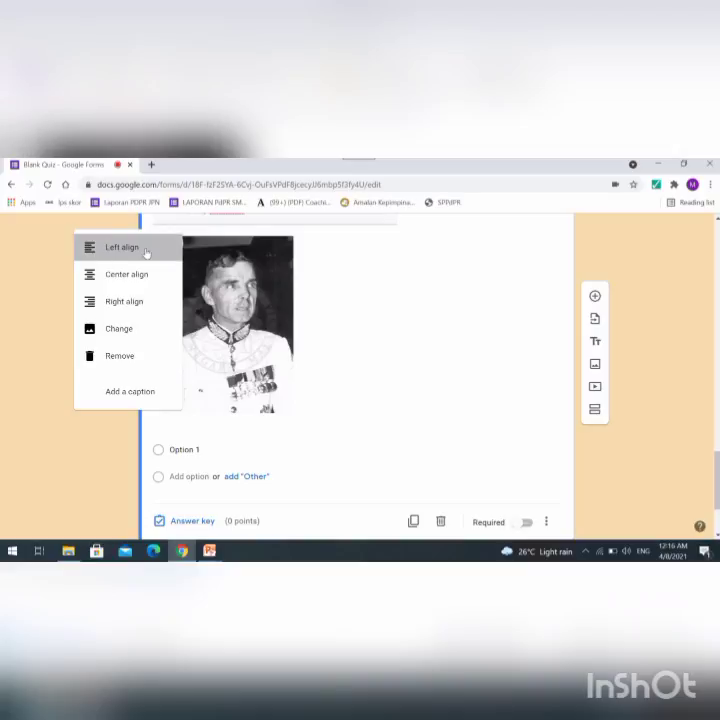
pyautogui.click(147, 252)
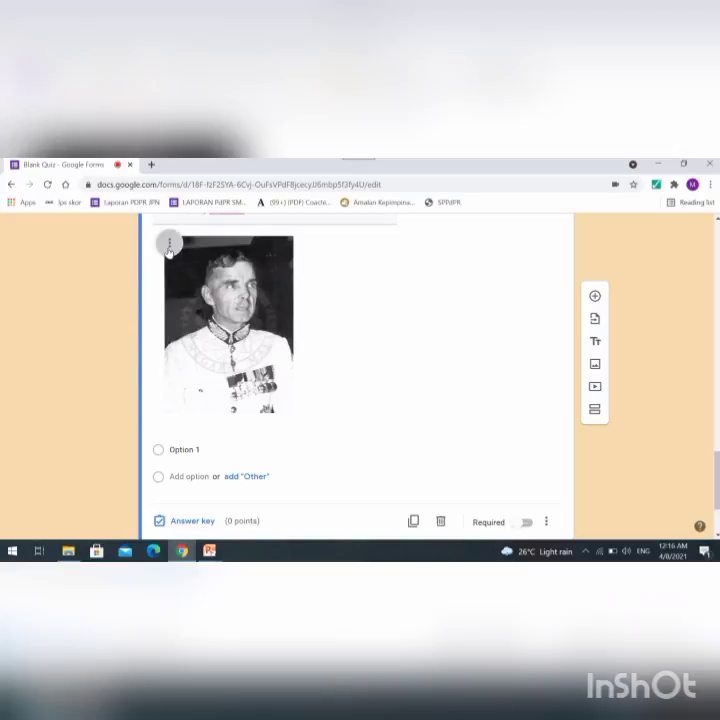
pyautogui.click(169, 246)
pyautogui.click(159, 277)
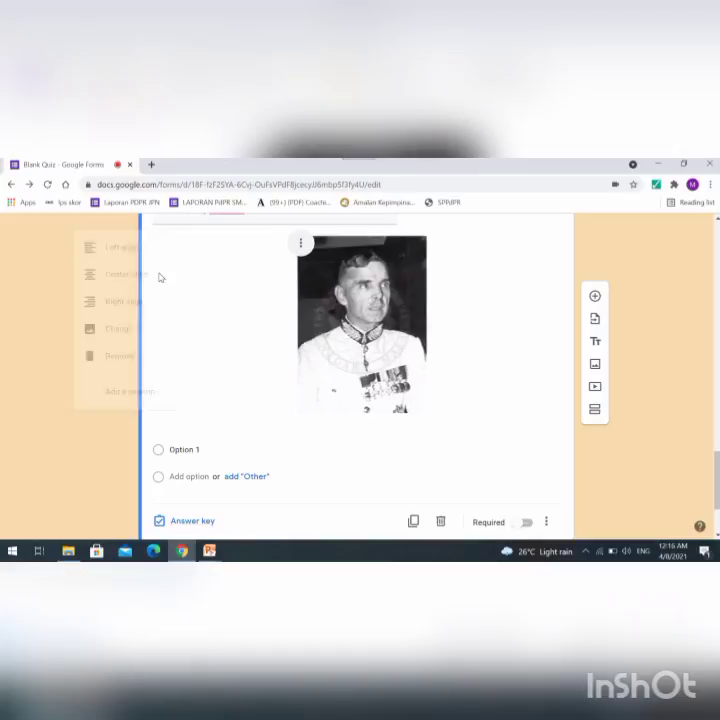
pyautogui.click(301, 244)
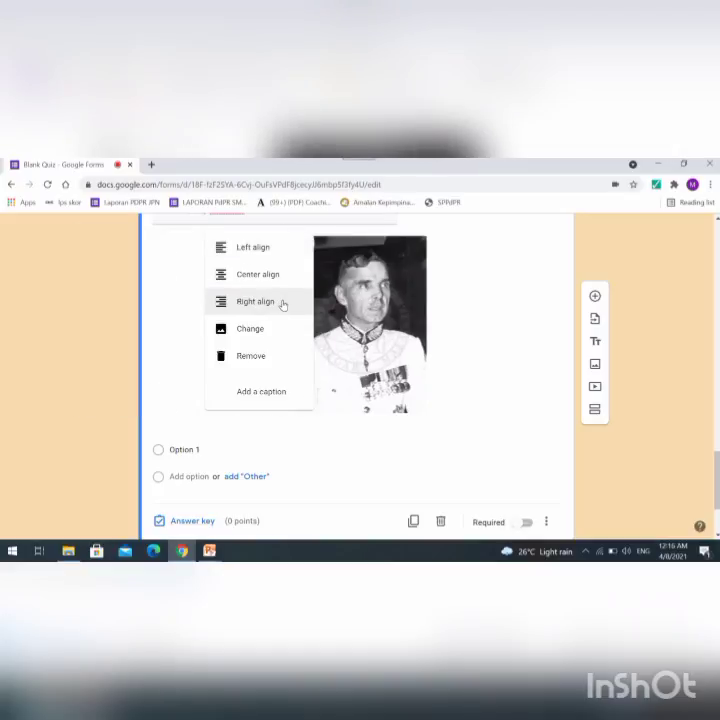
pyautogui.click(283, 304)
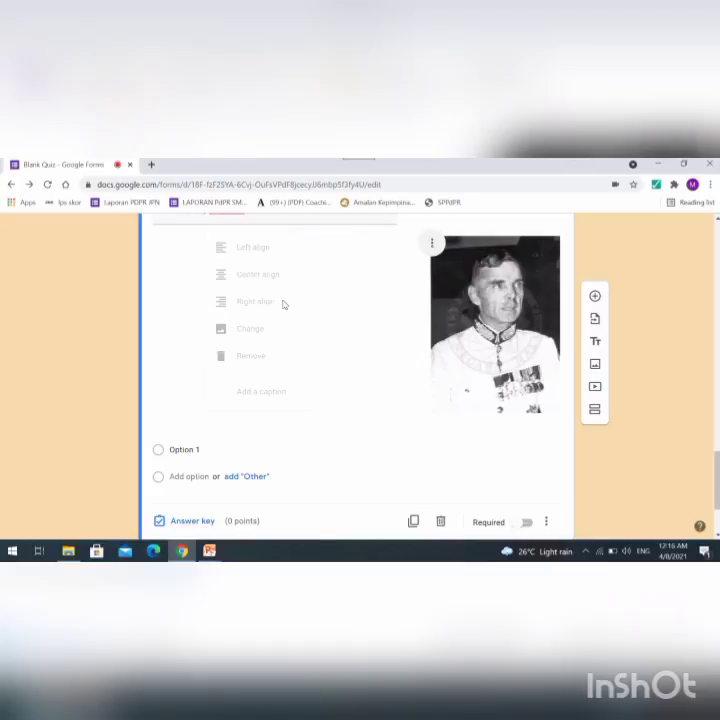
pyautogui.click(433, 244)
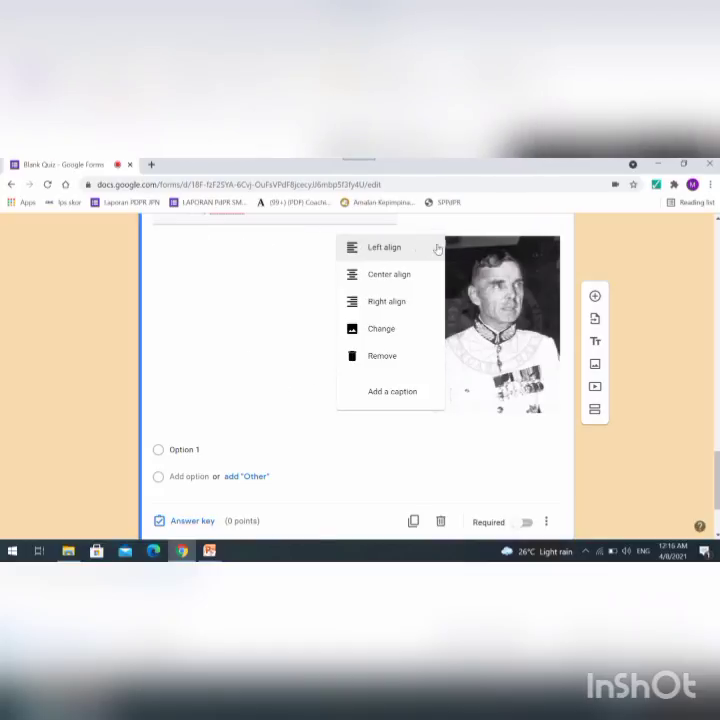
pyautogui.click(385, 248)
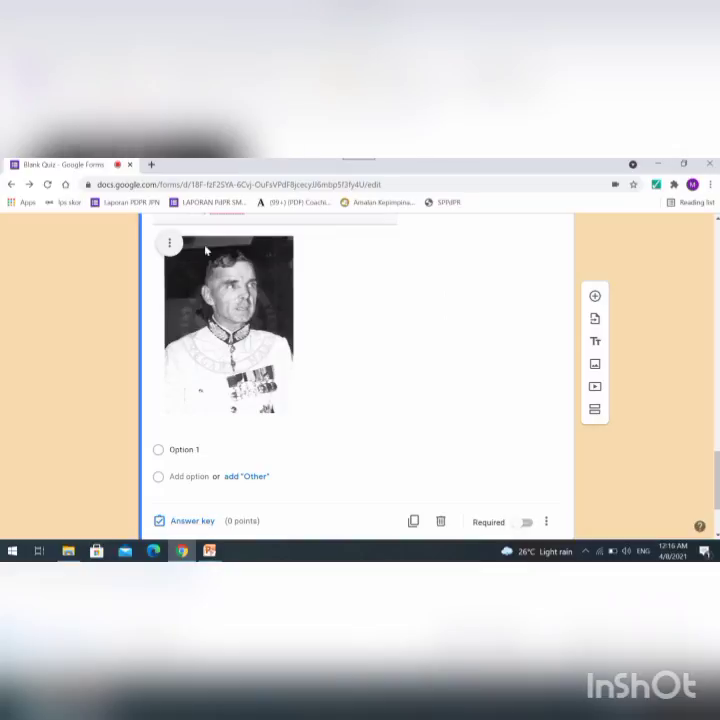
# Add a caption field to the question 2 picture and copy question (a) from slide 12 of the Gagasan Malayan Union presentation in PowerPoint.
pyautogui.click(172, 244)
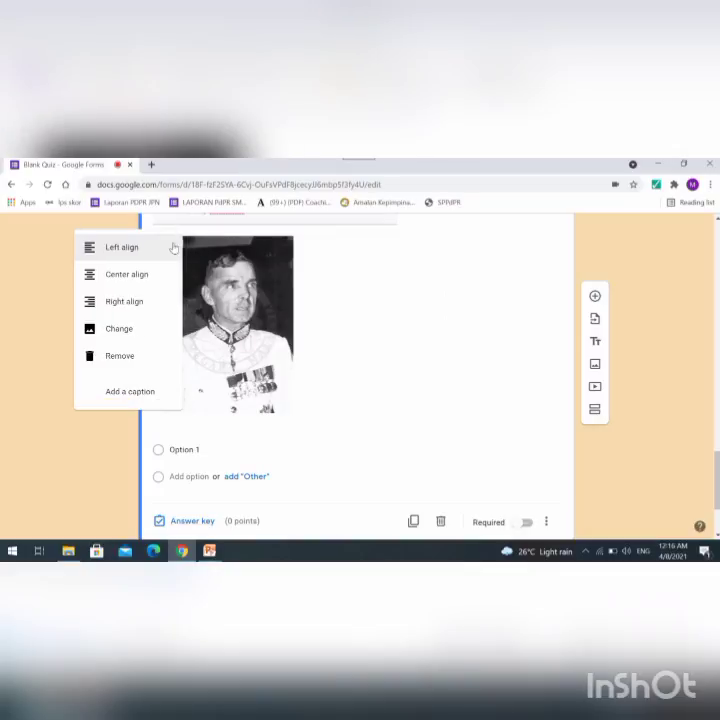
pyautogui.click(141, 400)
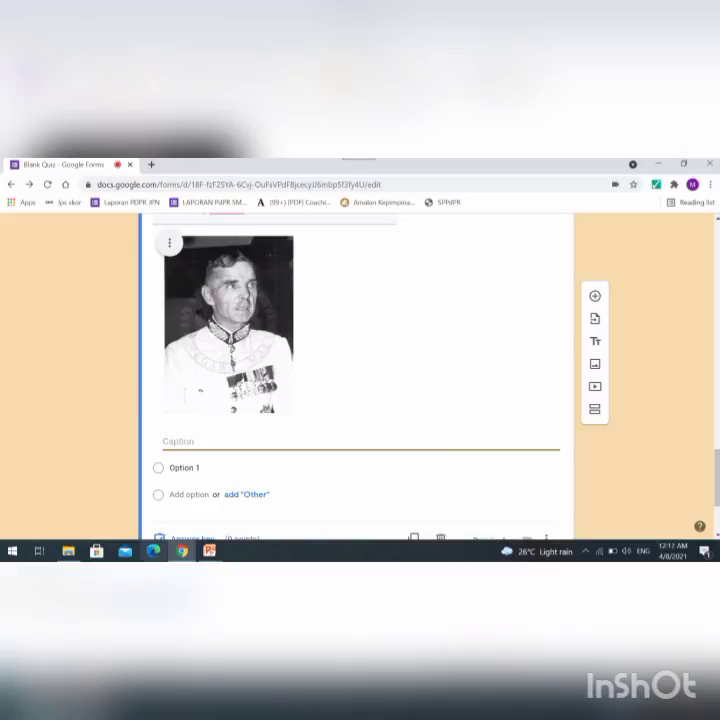
pyautogui.moveTo(210, 552)
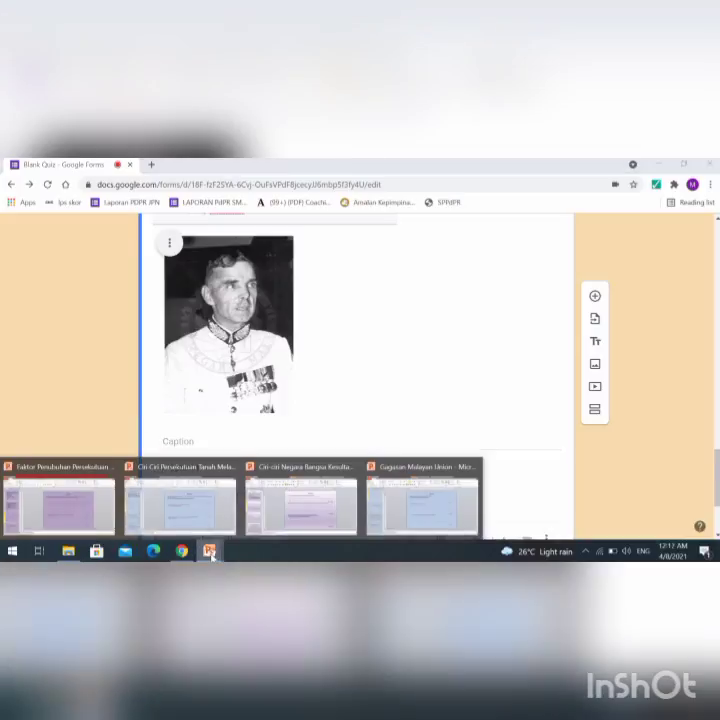
pyautogui.click(442, 512)
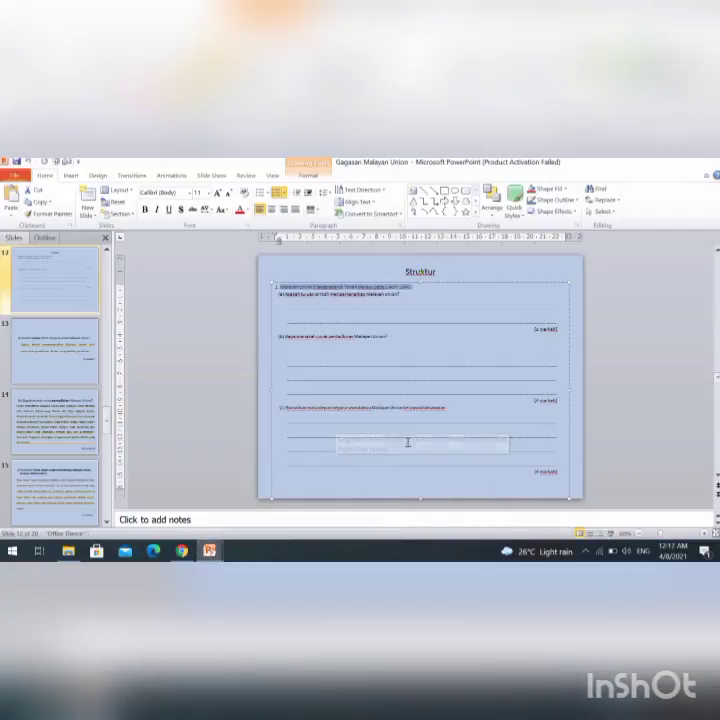
pyautogui.moveTo(408, 293); pyautogui.dragTo(280, 296)
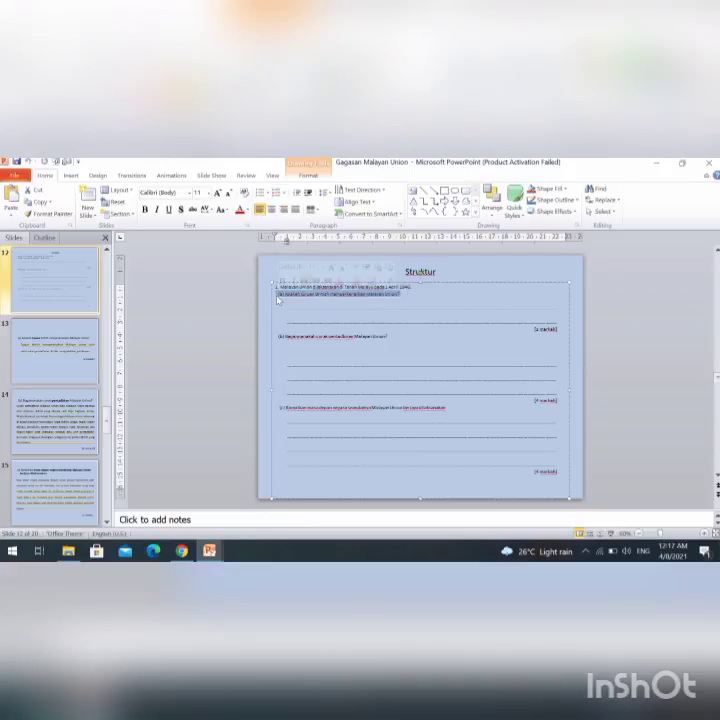
pyautogui.rightClick(277, 297)
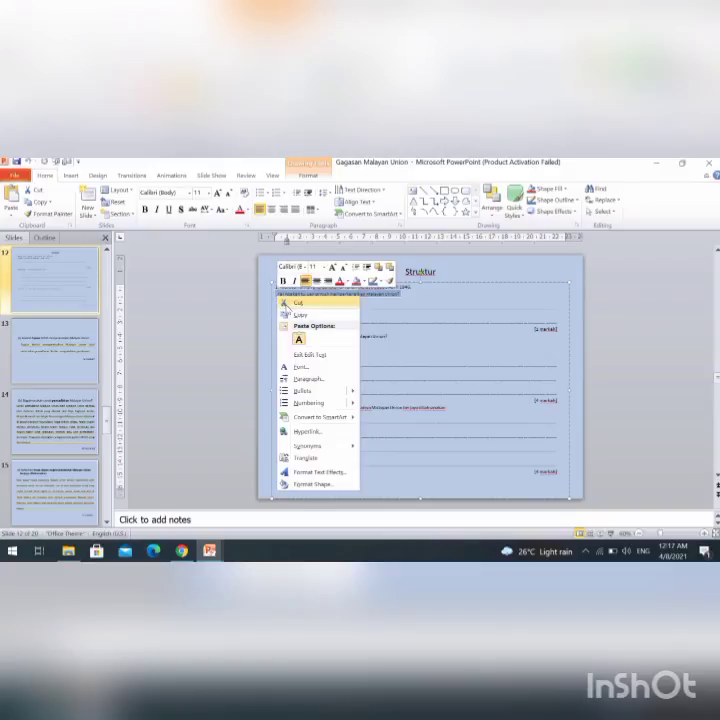
pyautogui.click(300, 317)
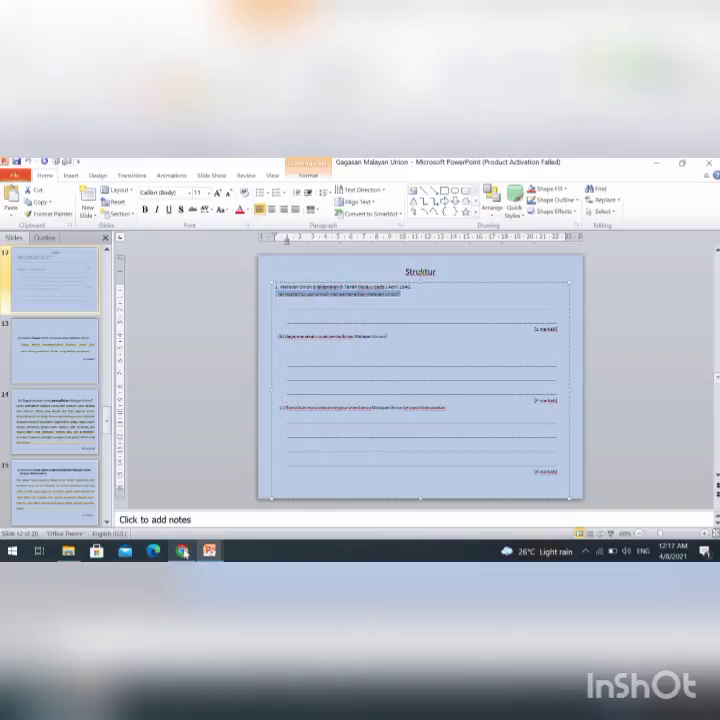
# Switch back to Google Forms and paste "(a) Apakah tujuan British memperkenalkan Malayan Union?" as the picture caption, removing the extra line and leading space.
pyautogui.click(182, 551)
pyautogui.click(205, 442)
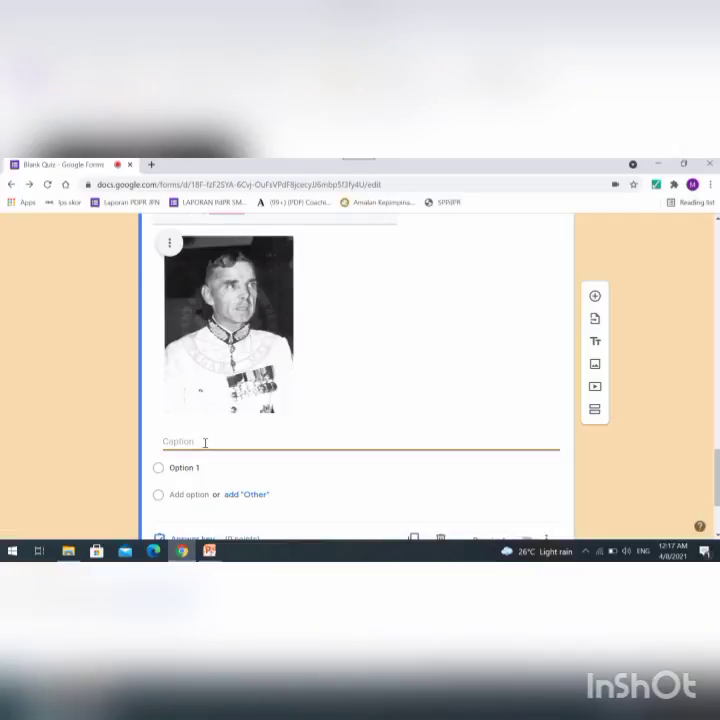
pyautogui.rightClick(205, 442)
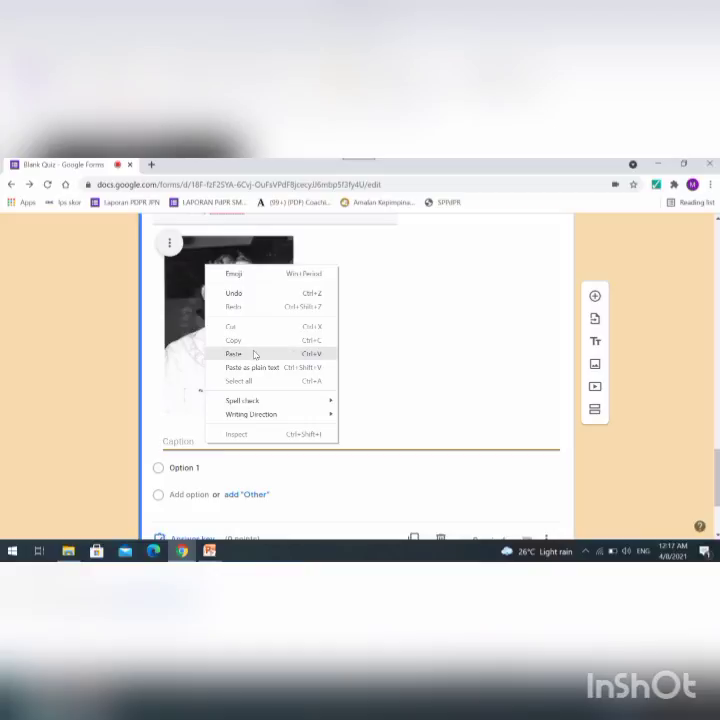
pyautogui.click(233, 353)
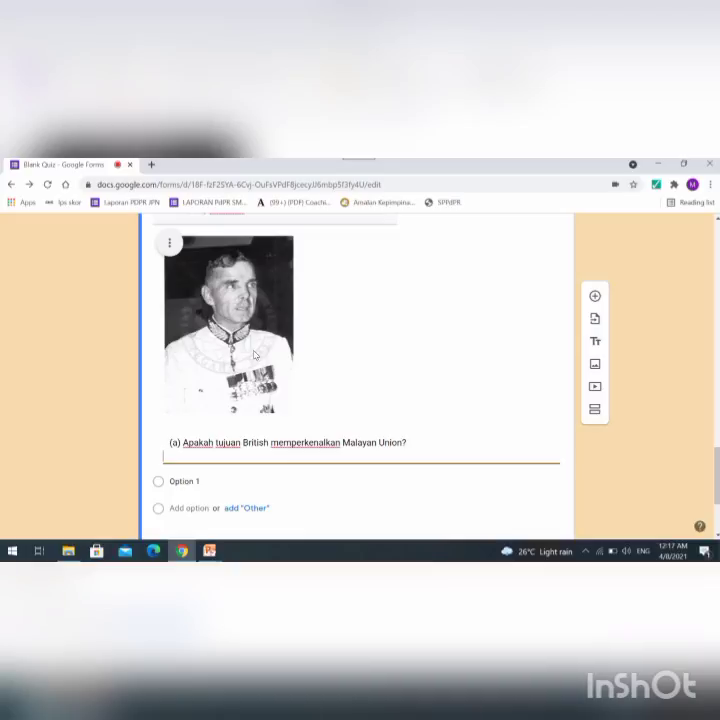
pyautogui.press('BackSpace')
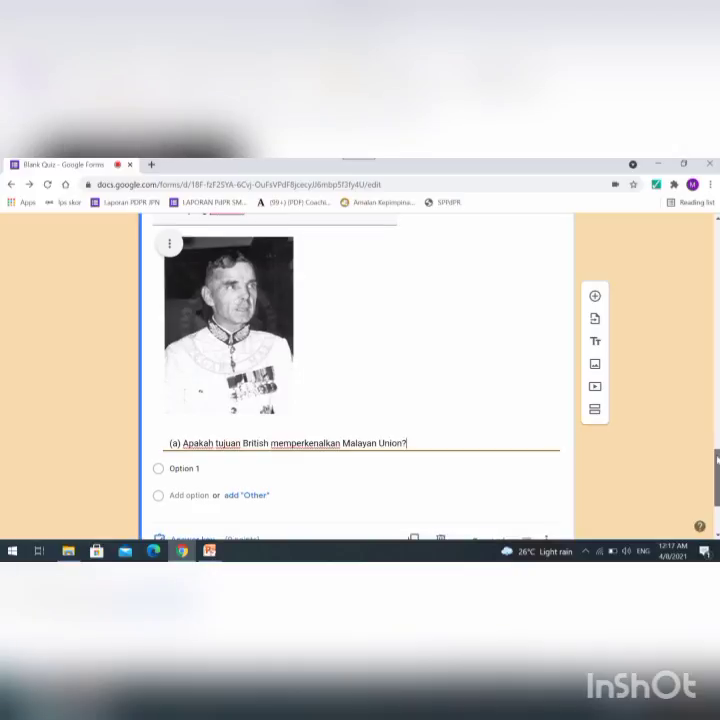
pyautogui.scroll(-2, 301, 384)
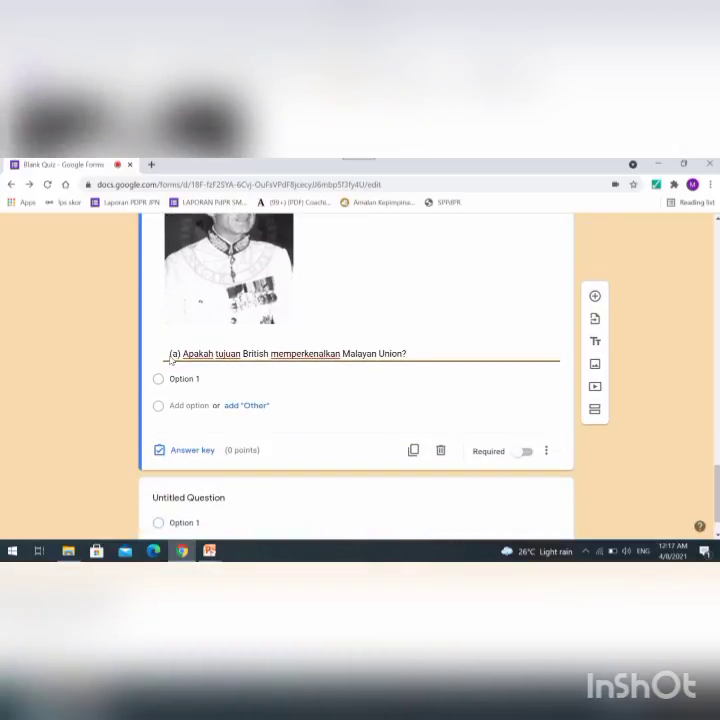
pyautogui.click(170, 357)
pyautogui.press('BackSpace')
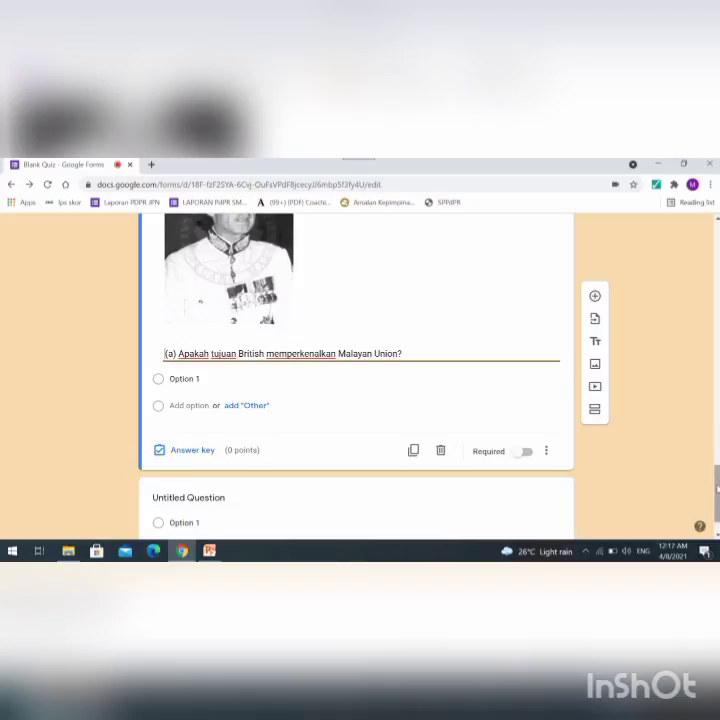
# Change the answer type of question 2 from multiple choice to Paragraph.
pyautogui.moveTo(717, 488); pyautogui.dragTo(717, 460)
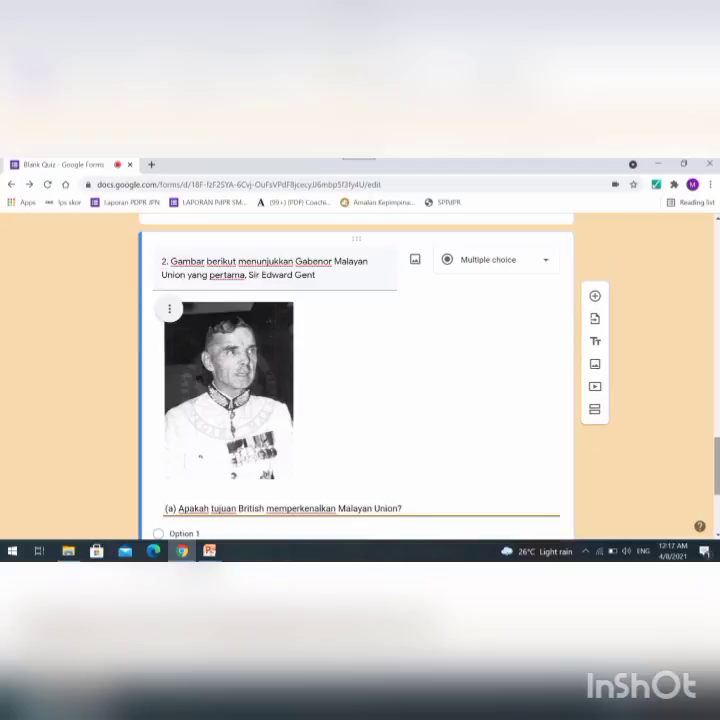
pyautogui.click(545, 264)
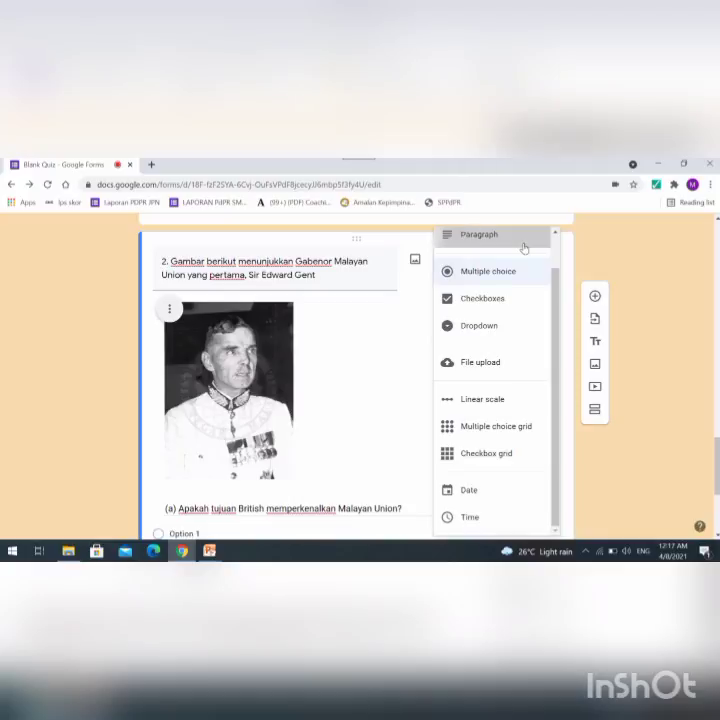
pyautogui.click(523, 245)
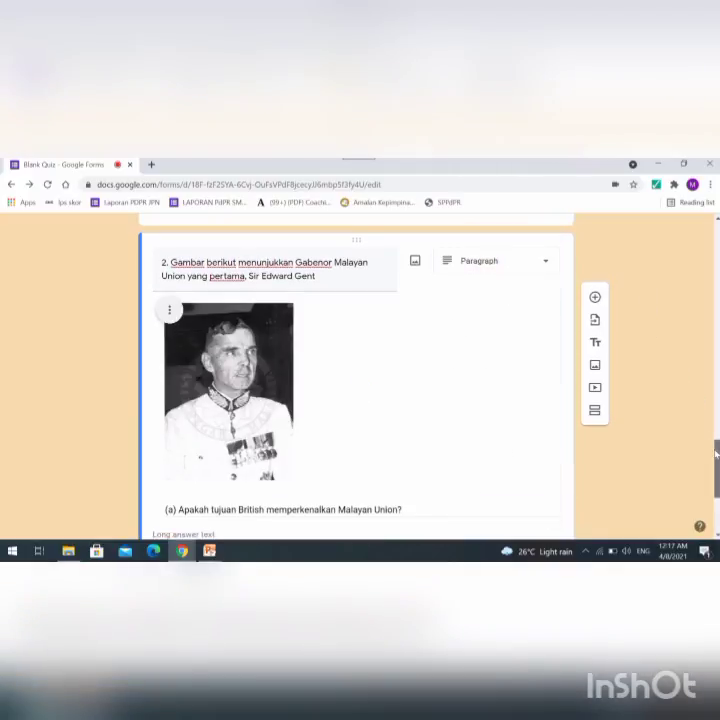
# Assign 2 points to question 2 in its answer key and make the question required.
pyautogui.moveTo(716, 453); pyautogui.dragTo(716, 482)
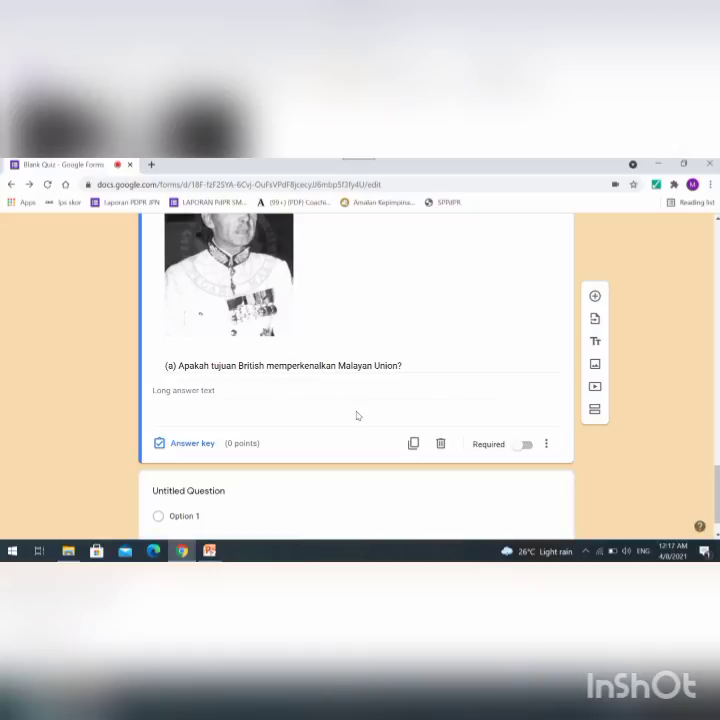
pyautogui.click(191, 444)
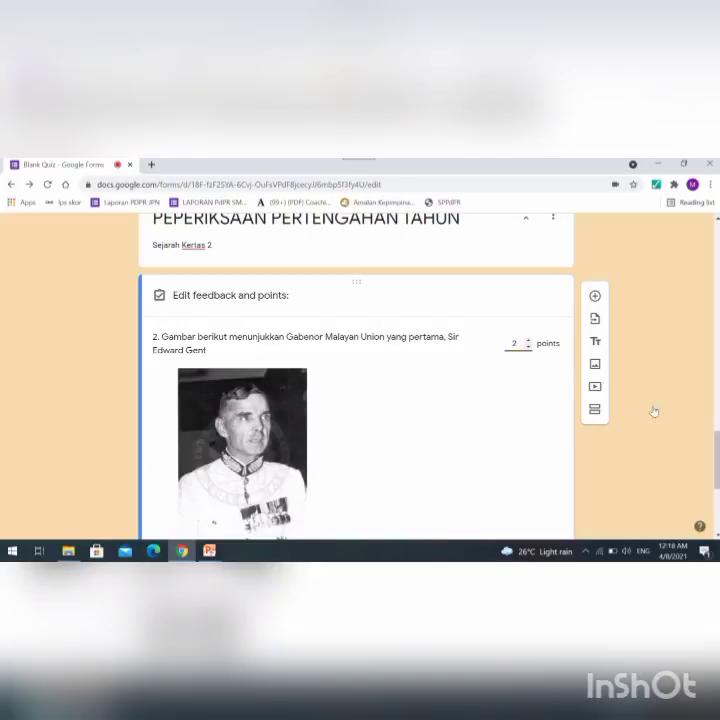
pyautogui.scroll(-3, 469, 437)
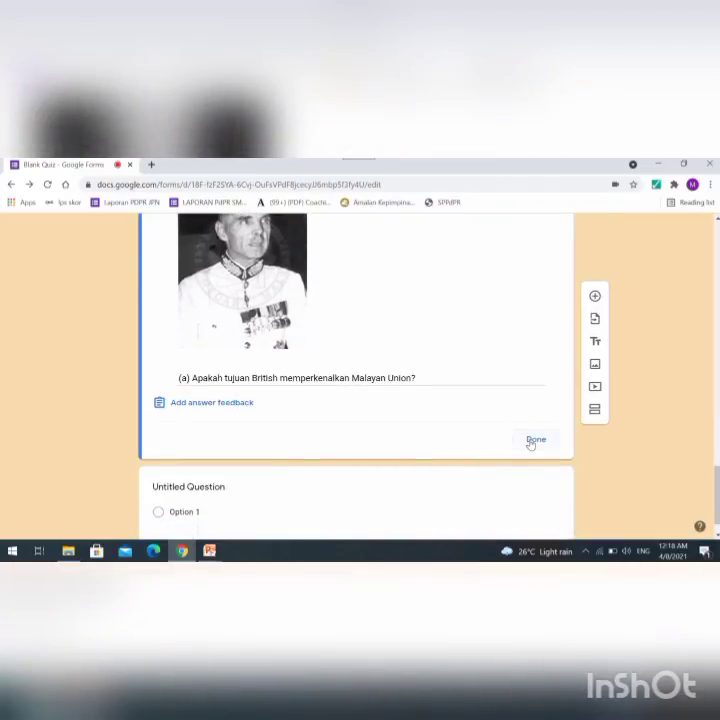
pyautogui.click(532, 439)
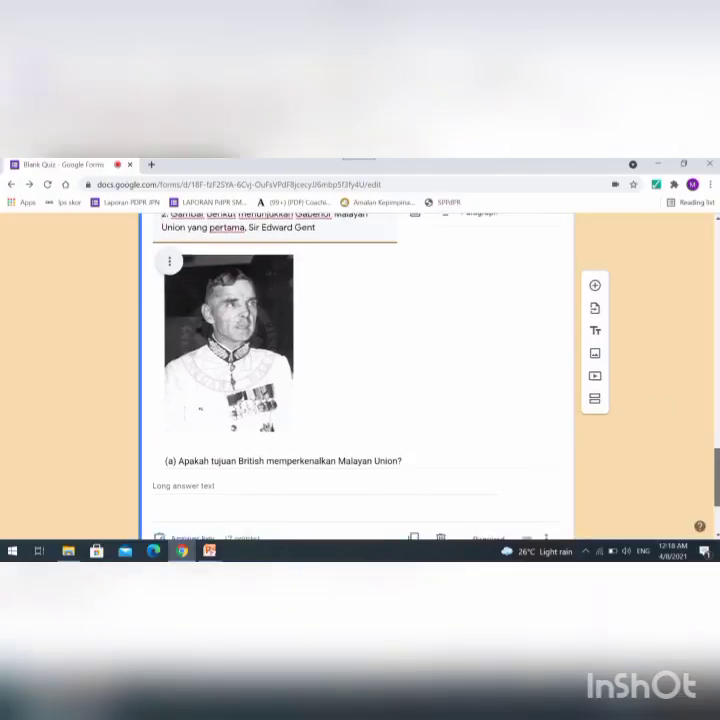
pyautogui.scroll(-3, 514, 434)
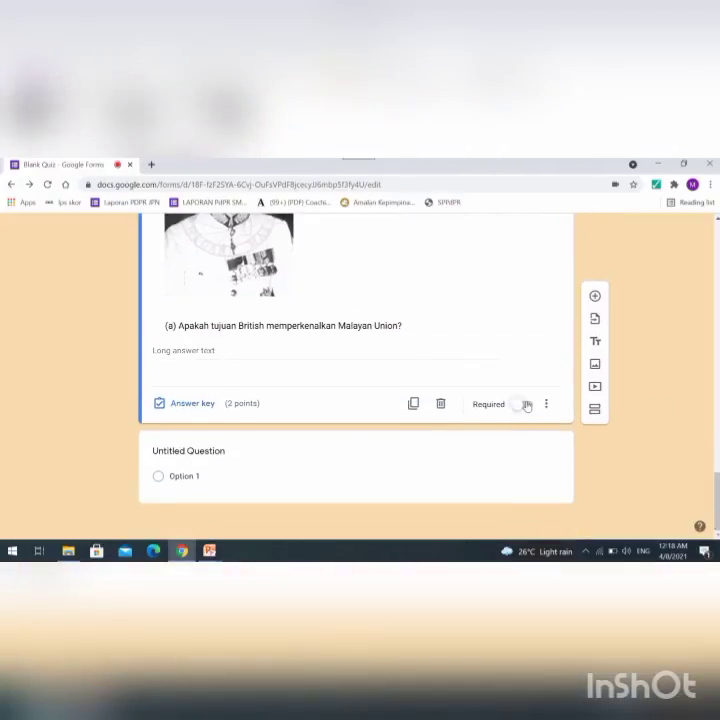
pyautogui.click(525, 405)
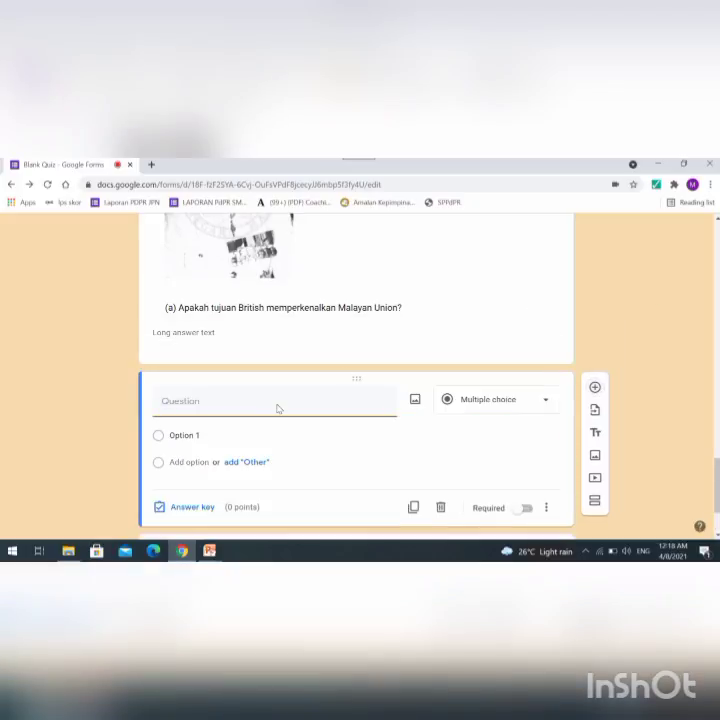
# Switch to the Gagasan Malayan Union presentation in PowerPoint and copy question (b) about the Malayan Union administration from slide 12.
pyautogui.moveTo(209, 550)
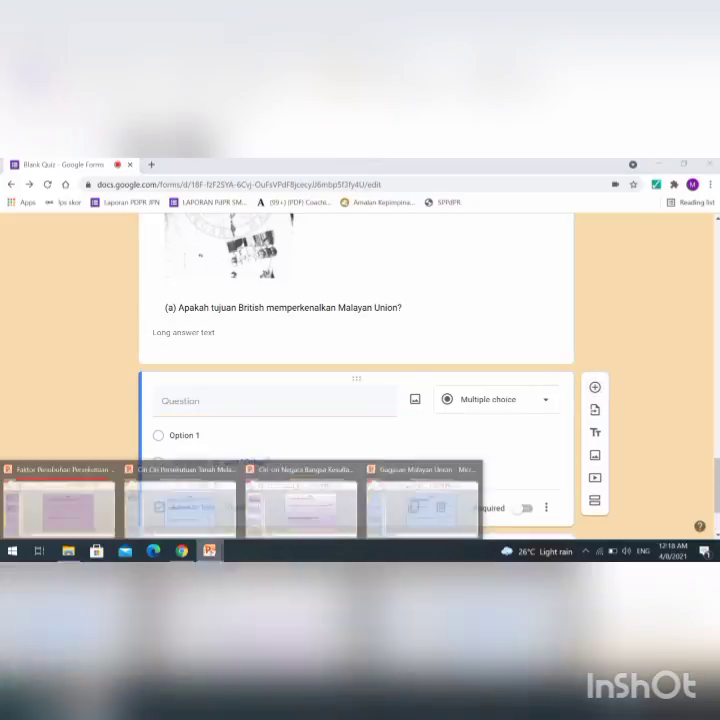
pyautogui.click(436, 504)
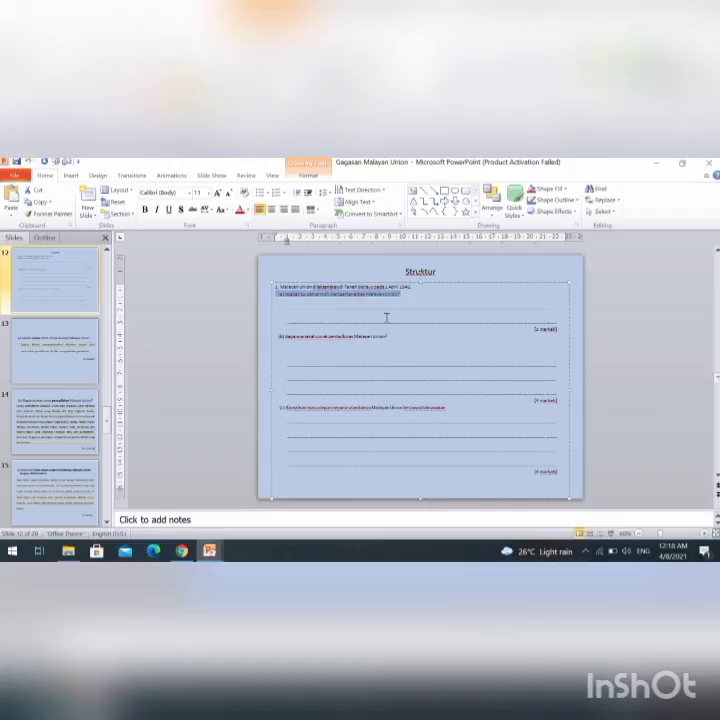
pyautogui.tripleClick(281, 336)
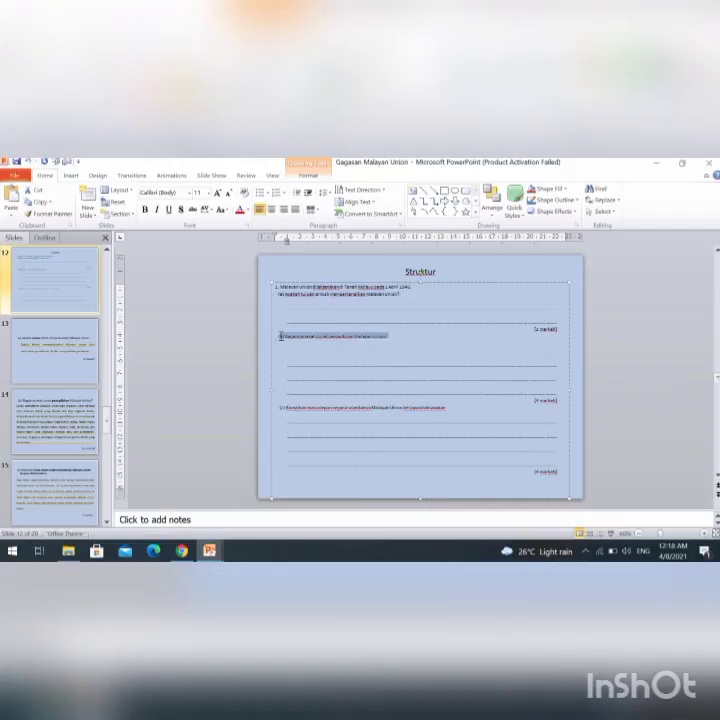
pyautogui.rightClick(277, 338)
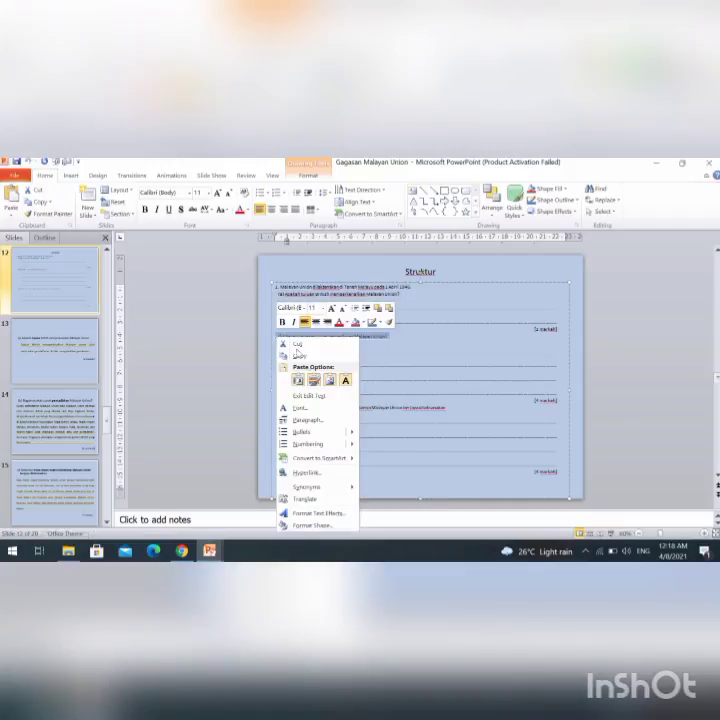
pyautogui.click(302, 355)
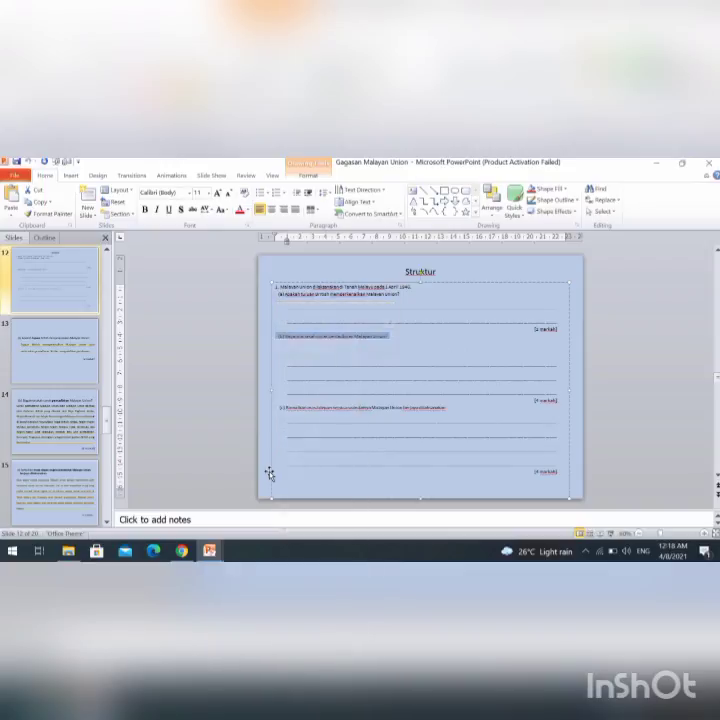
# Switch to Google Forms, enter "(b) Bagaimanakah corak pentadbiran Malayan Union?" without leading space as the blank question, and set its answer type to Paragraph.
pyautogui.click(182, 551)
pyautogui.click(257, 399)
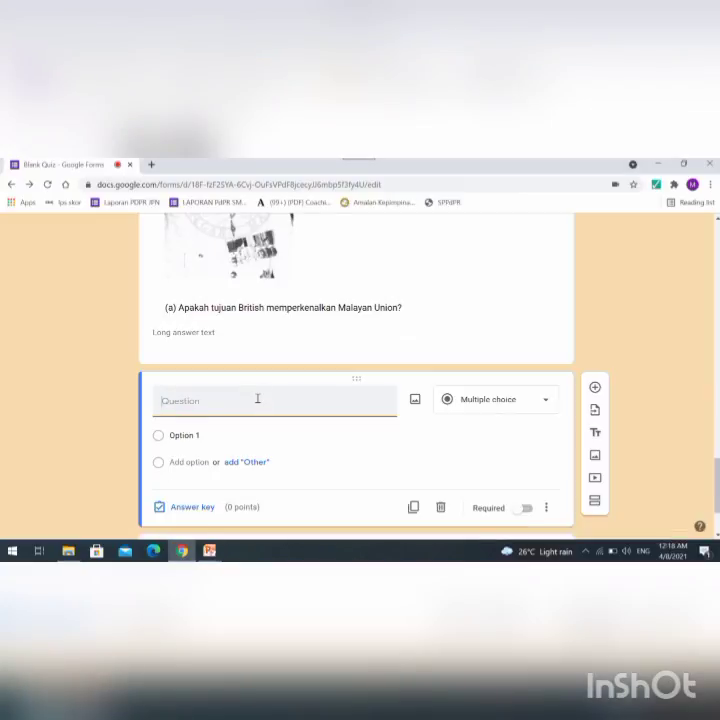
pyautogui.hotkey('ctrl', 'v')
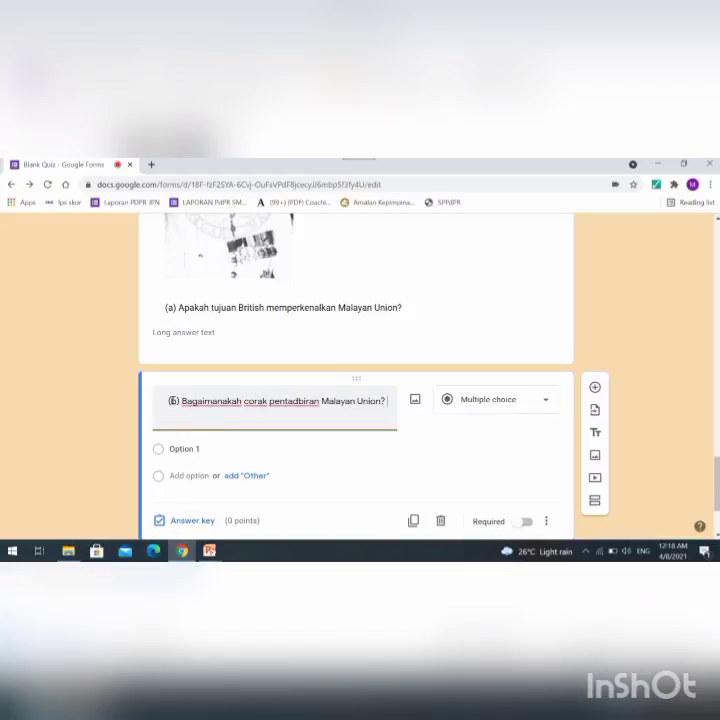
pyautogui.click(169, 400)
pyautogui.press('BackSpace')
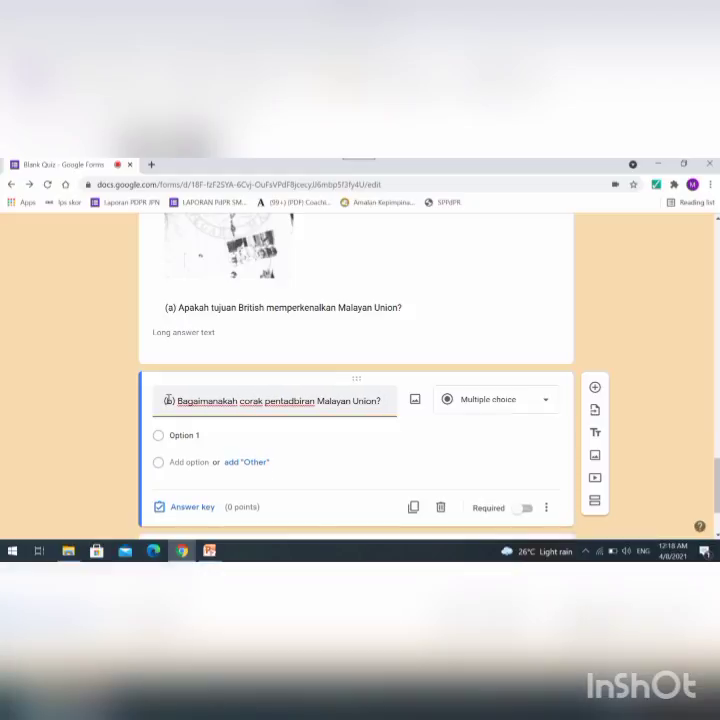
pyautogui.click(549, 401)
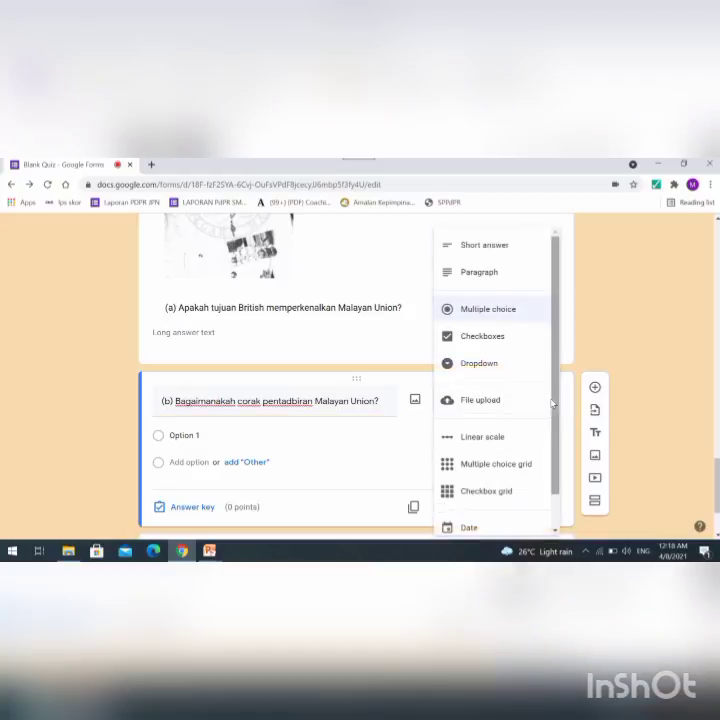
pyautogui.click(498, 275)
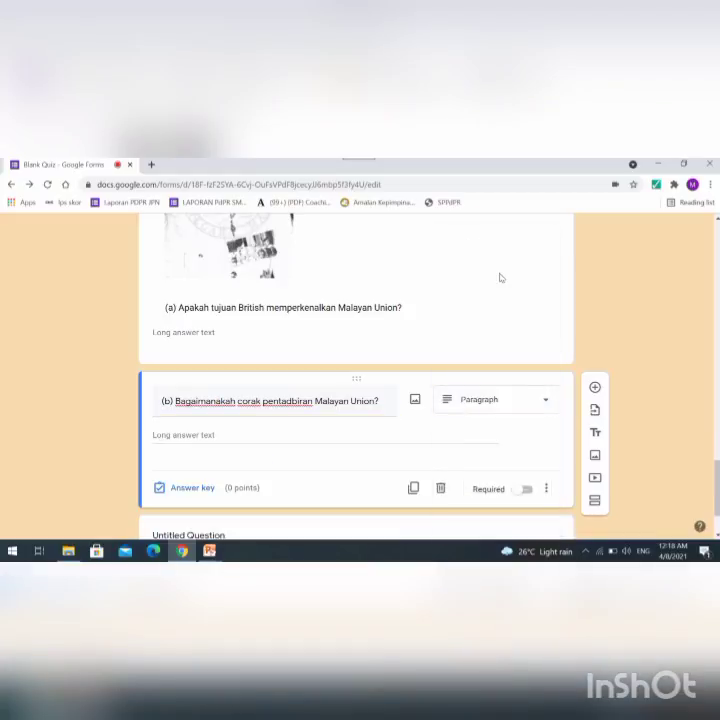
# Assign 4 points to question (b) in its answer key and make the question required.
pyautogui.click(192, 488)
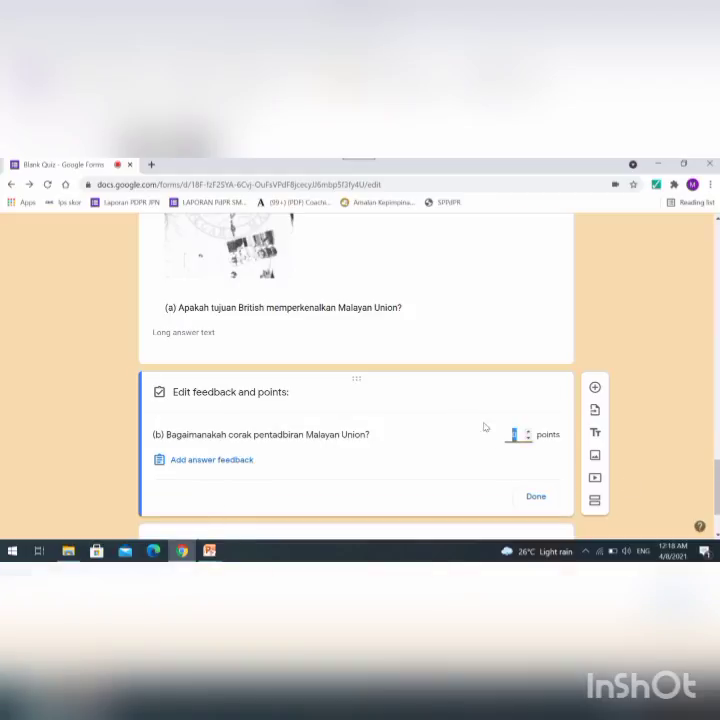
pyautogui.write('4')
pyautogui.click(530, 497)
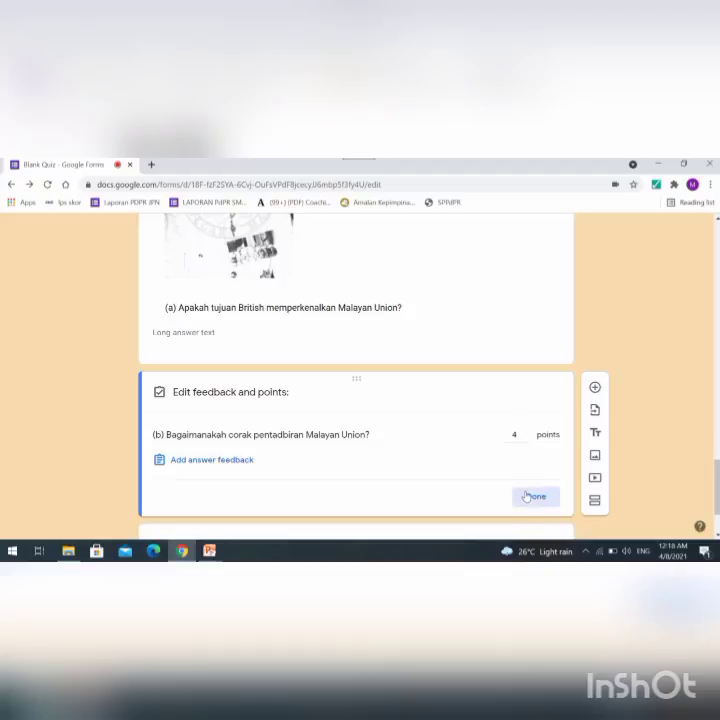
pyautogui.click(525, 491)
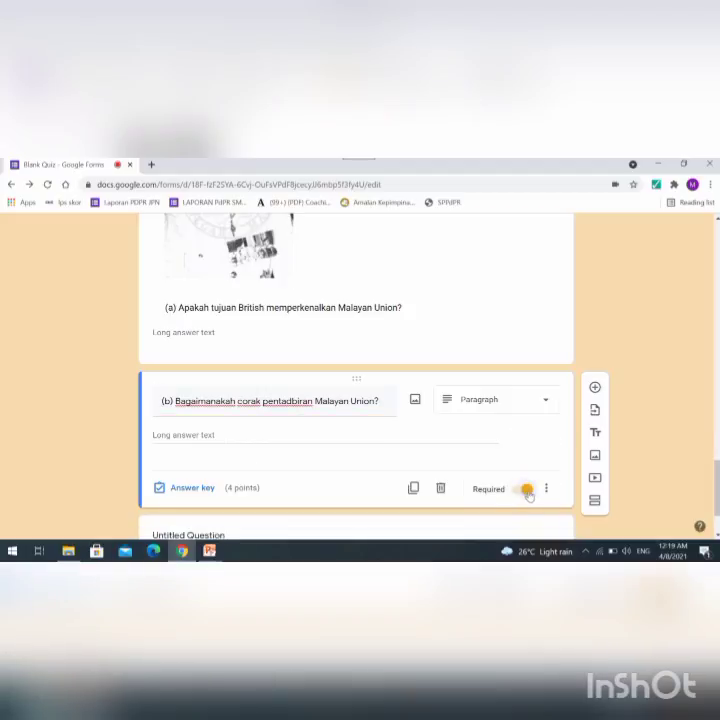
# Add a blank question below (b), then switch to the Gagasan Malayan Union presentation in PowerPoint and copy question (c) from slide 12.
pyautogui.click(594, 389)
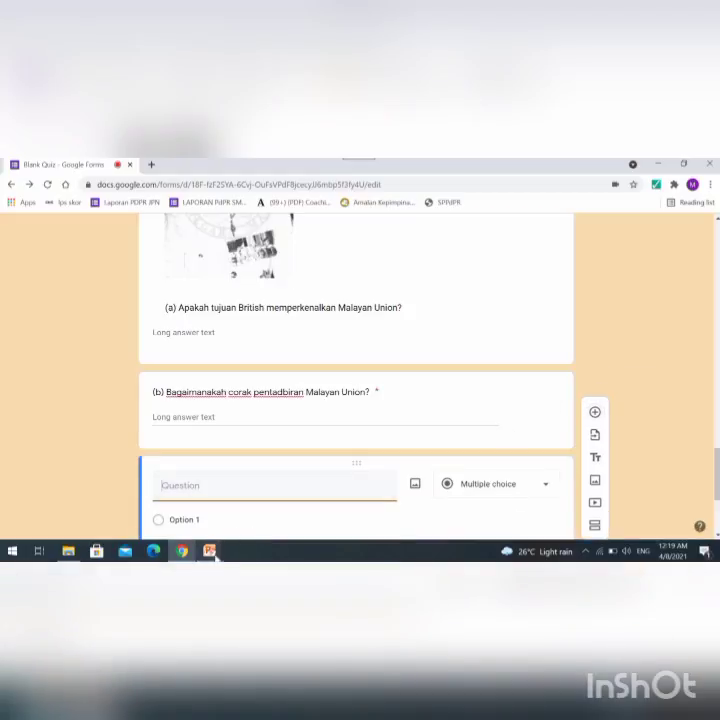
pyautogui.moveTo(213, 556)
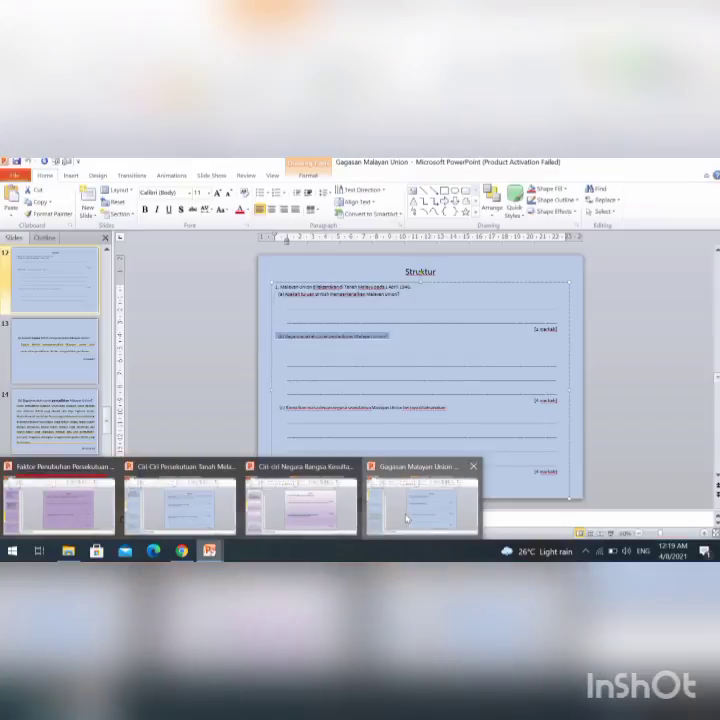
pyautogui.click(370, 468)
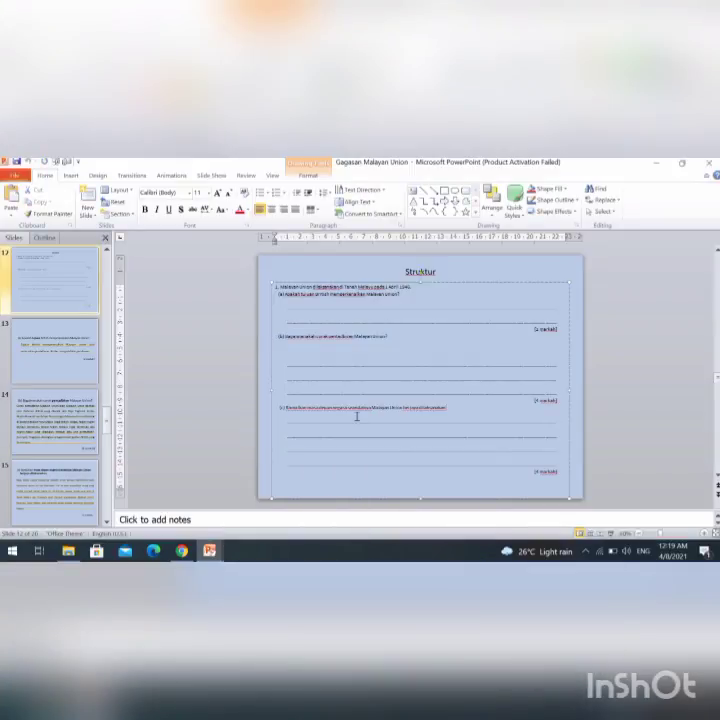
pyautogui.click(283, 411)
pyautogui.click(383, 413)
pyautogui.tripleClick(280, 409)
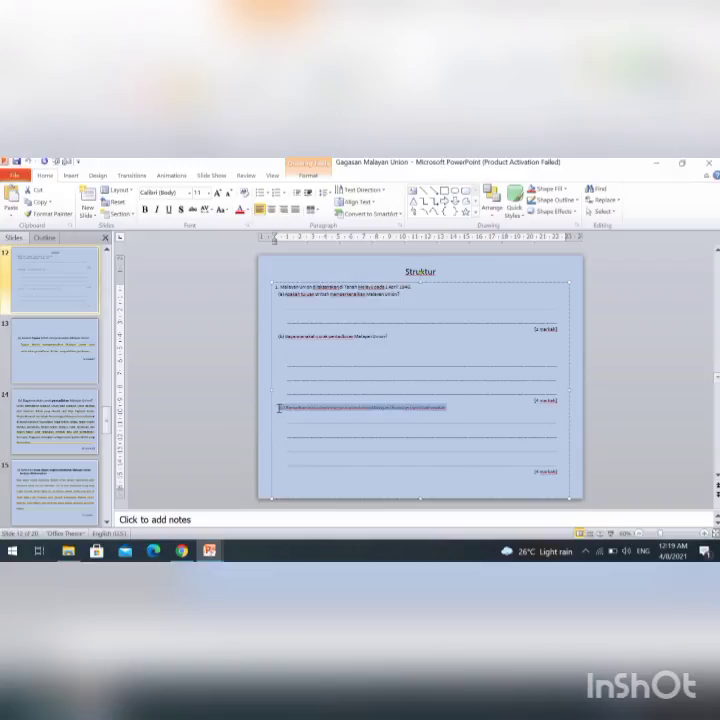
pyautogui.rightClick(280, 412)
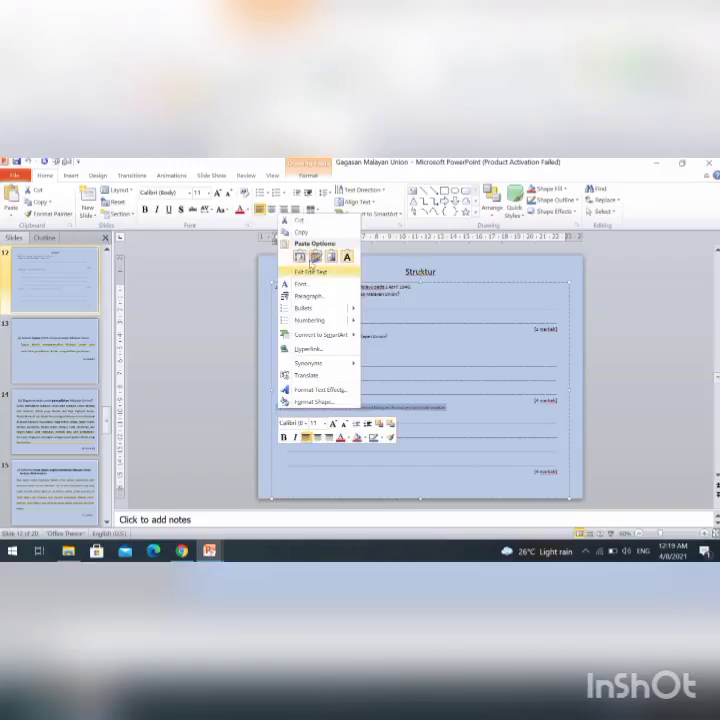
pyautogui.click(301, 233)
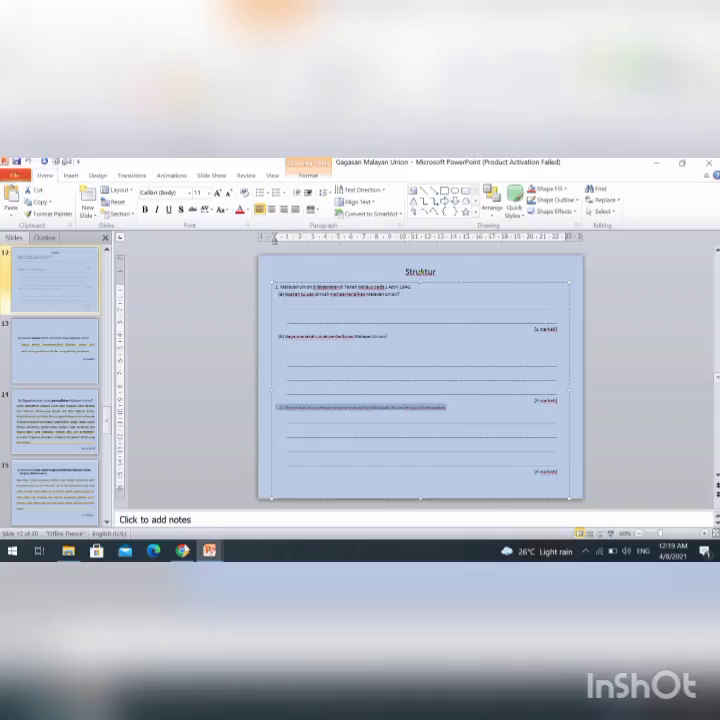
# Back in Google Forms, enter "(c) Ramalkan masa depan negara seandainya Malayan Union berjaya dilaksanakan" without leading space as the new question, with Paragraph answers.
pyautogui.click(183, 552)
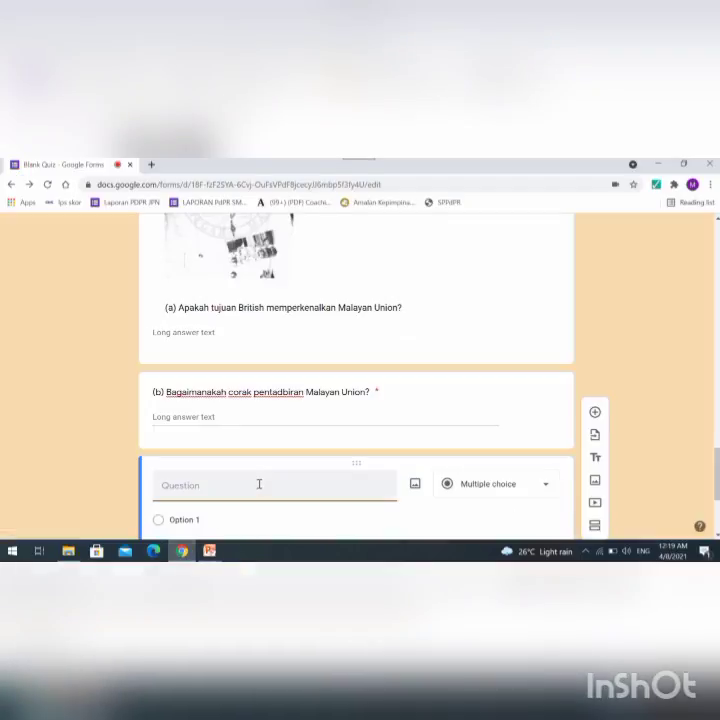
pyautogui.hotkey('ctrl', 'v')
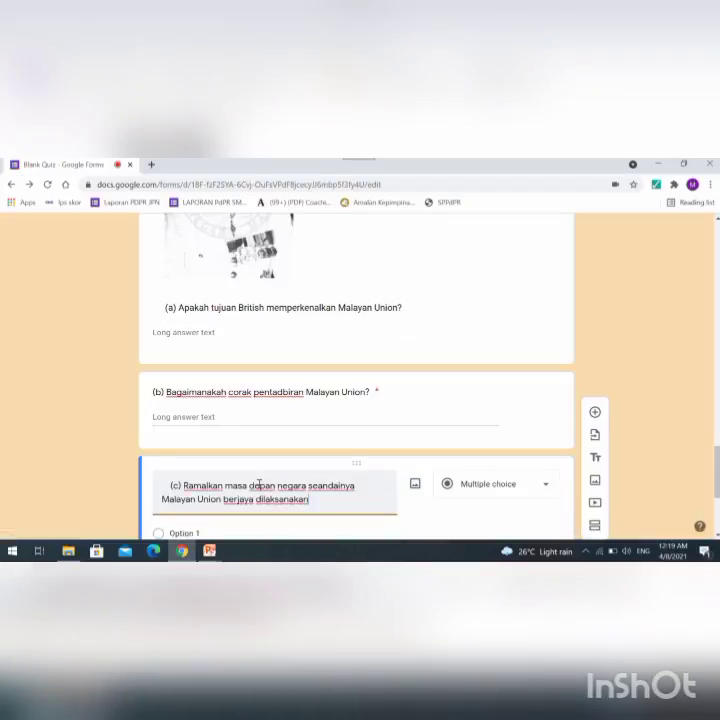
pyautogui.click(171, 485)
pyautogui.press('BackSpace')
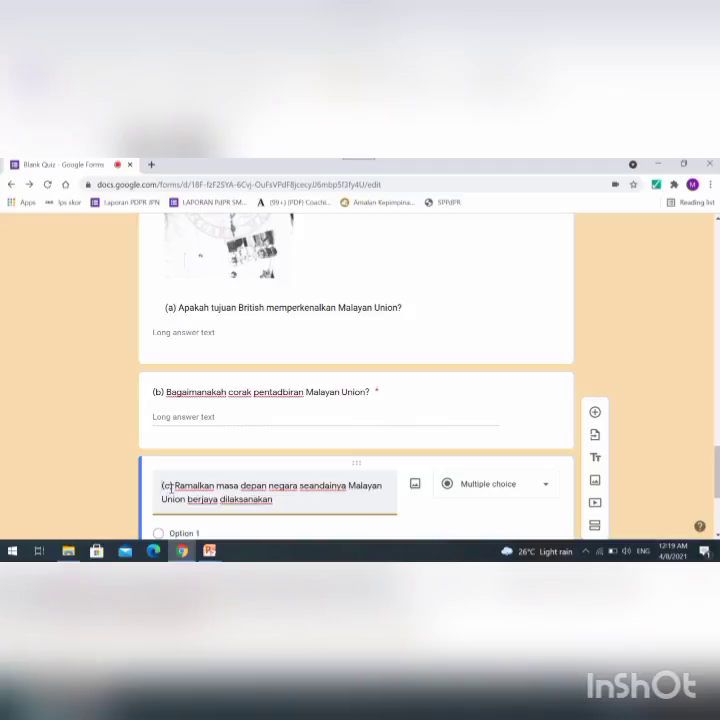
pyautogui.click(547, 485)
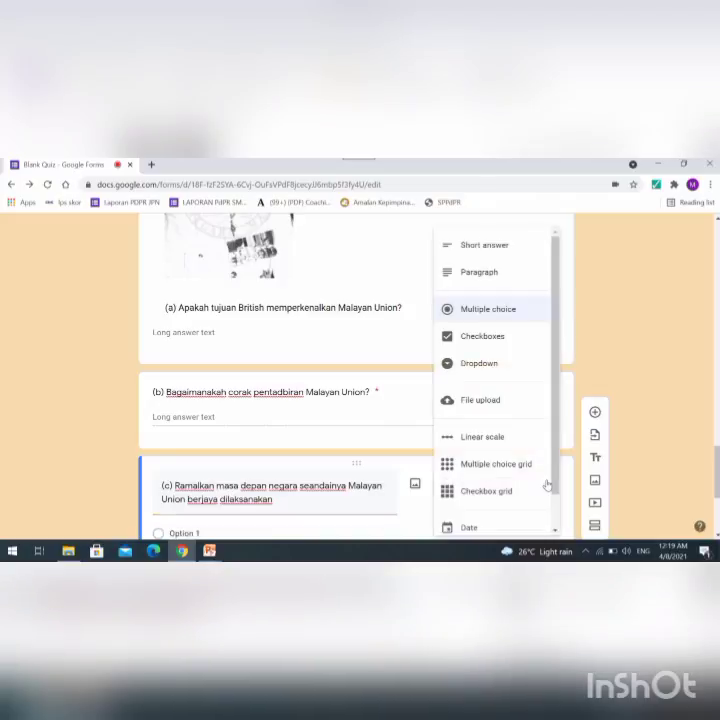
pyautogui.click(497, 279)
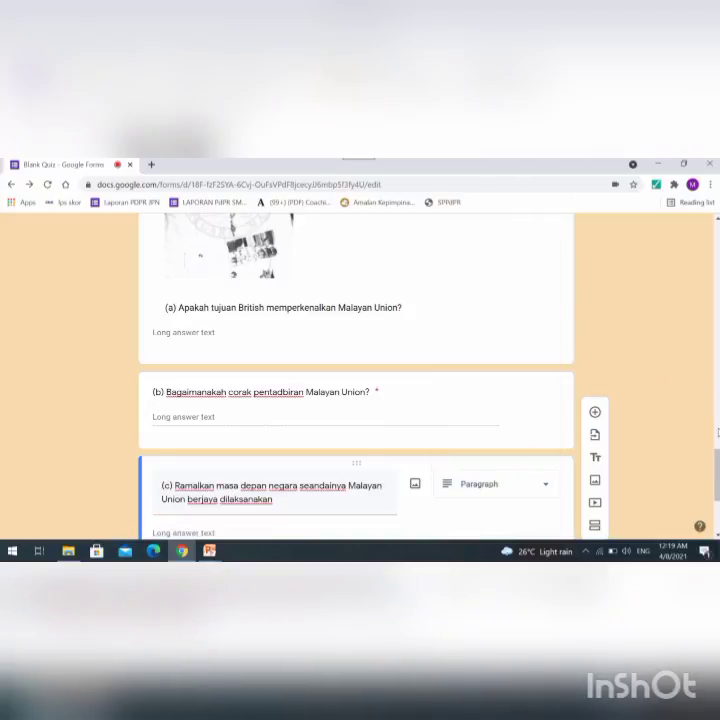
# Assign 4 points to question (c) in its answer key and make the question required.
pyautogui.moveTo(716, 468); pyautogui.dragTo(716, 495)
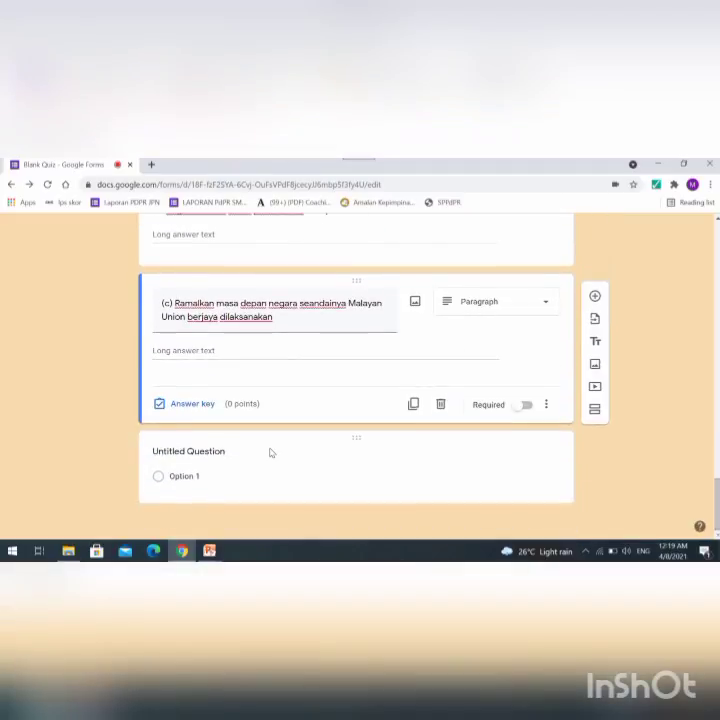
pyautogui.click(182, 406)
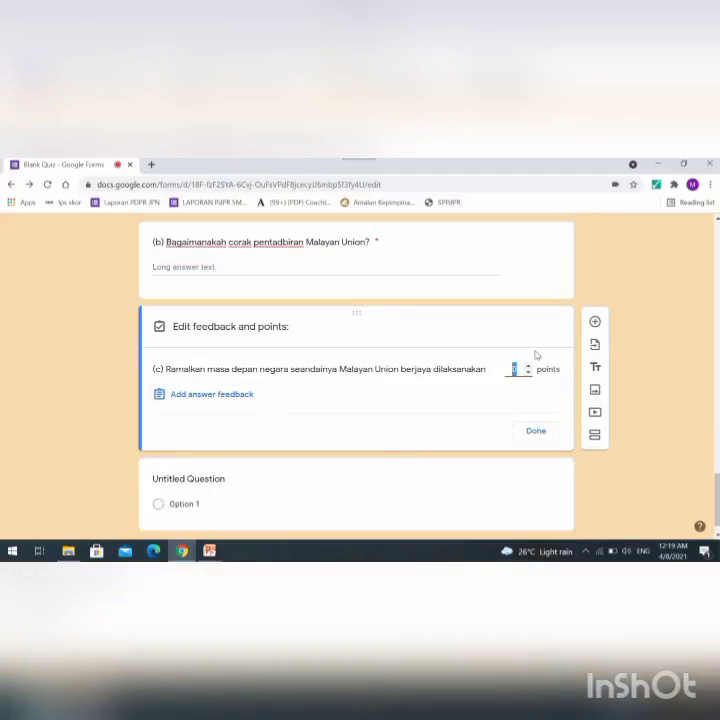
pyautogui.click(547, 438)
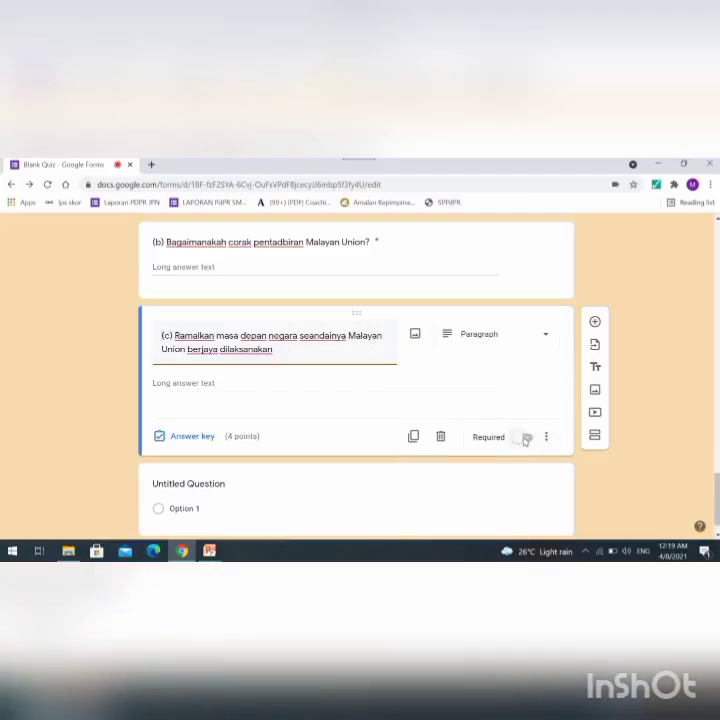
pyautogui.click(524, 438)
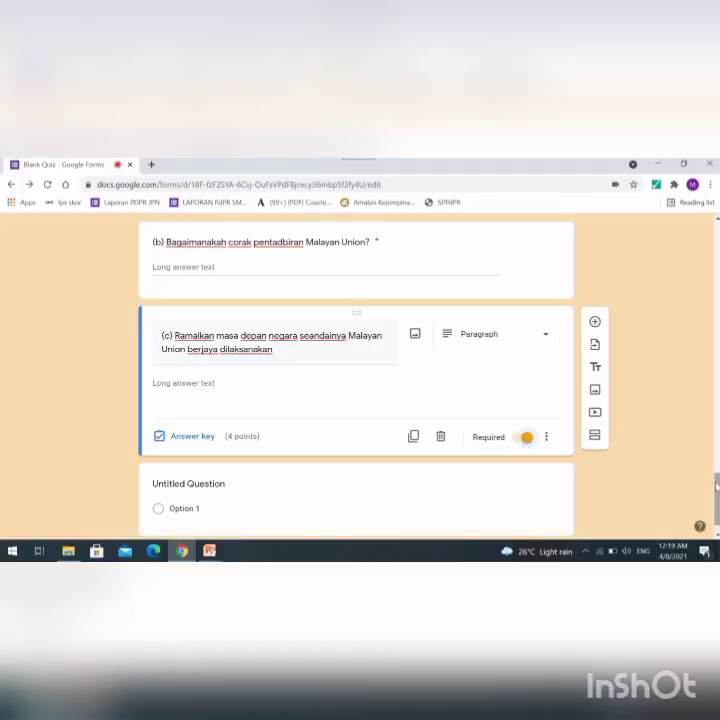
# Return to the start of the form, check its responses page, and go back to the questions.
pyautogui.moveTo(716, 485); pyautogui.dragTo(716, 258)
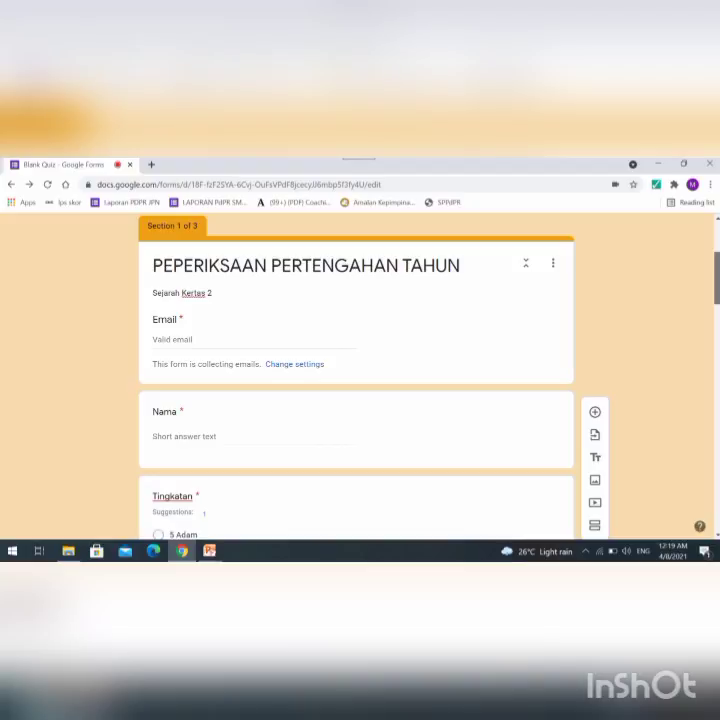
pyautogui.moveTo(717, 261)
pyautogui.mouseDown()
pyautogui.moveTo(717, 492)
pyautogui.moveTo(717, 240)
pyautogui.mouseUp()
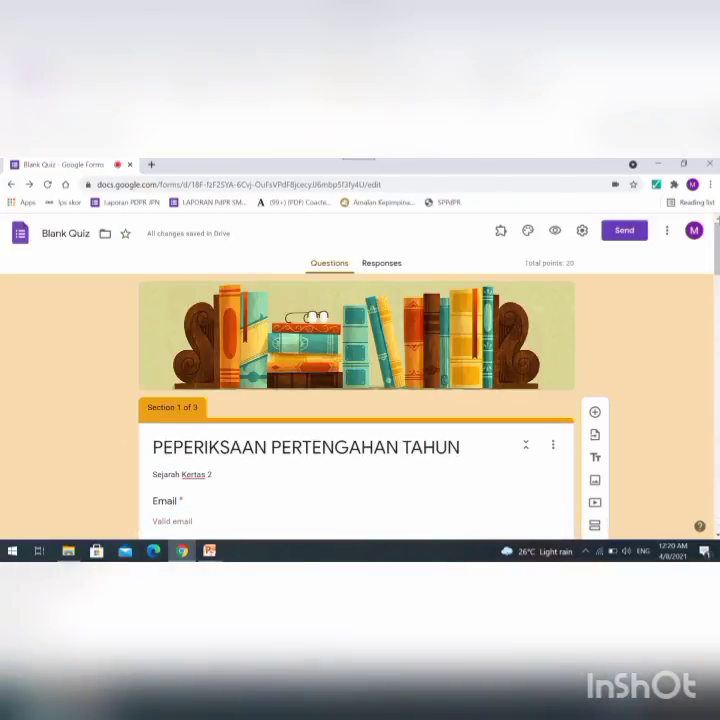
pyautogui.click(385, 264)
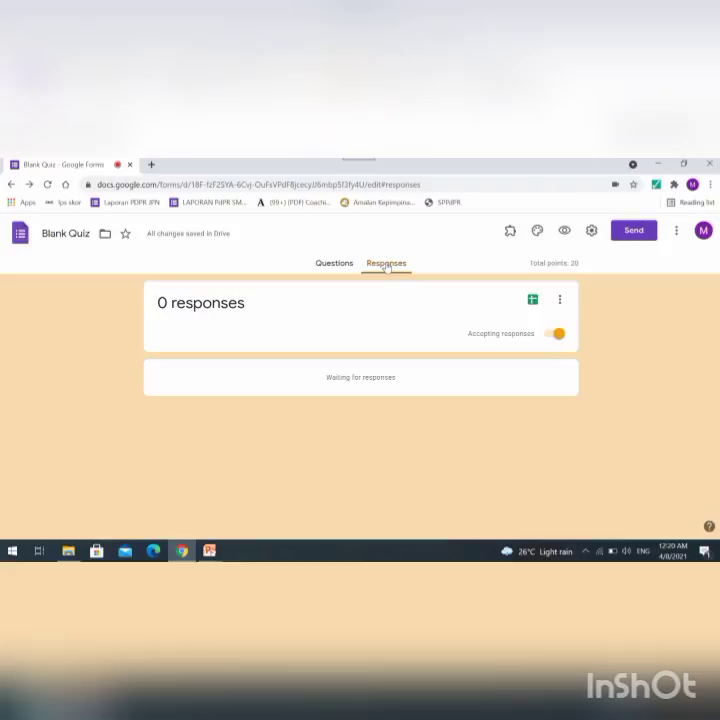
pyautogui.click(324, 264)
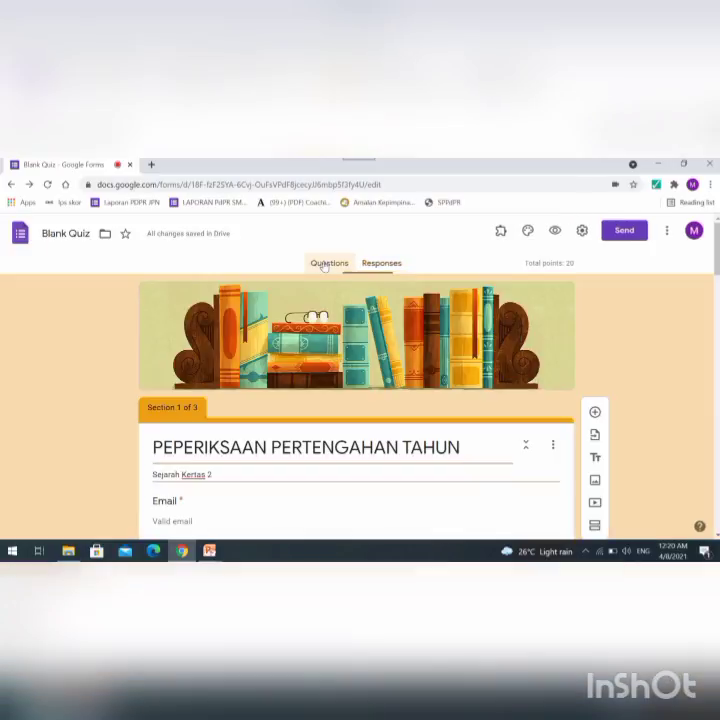
# Open the form's sending options and look through the email, link and embed methods.
pyautogui.click(618, 233)
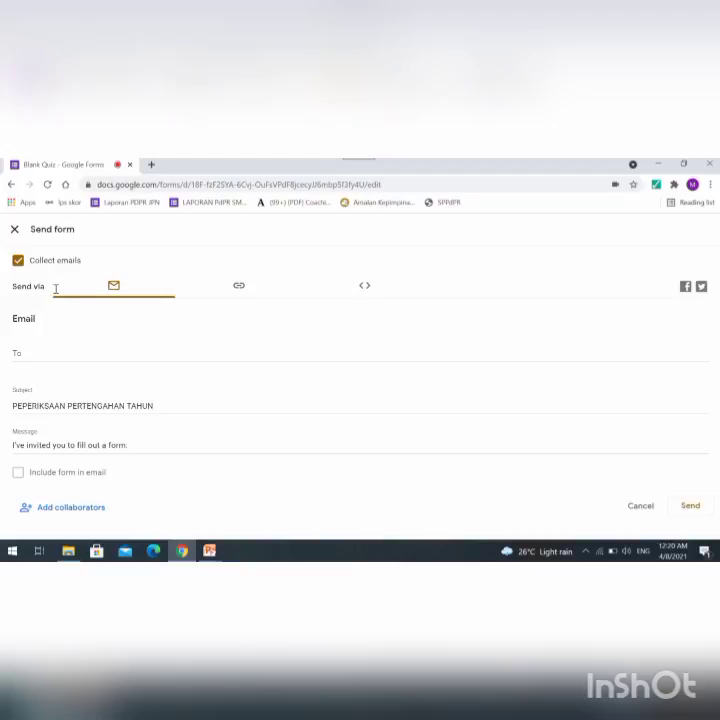
pyautogui.click(241, 289)
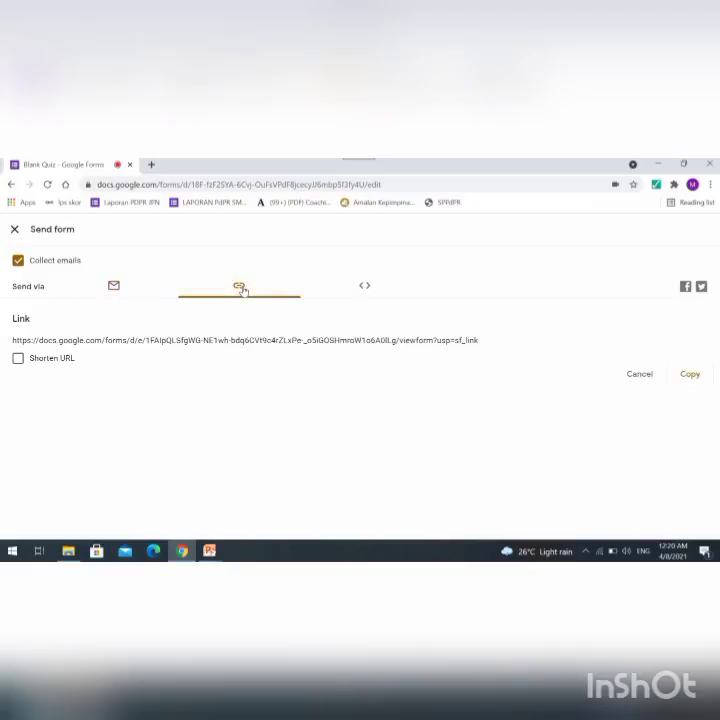
pyautogui.click(364, 288)
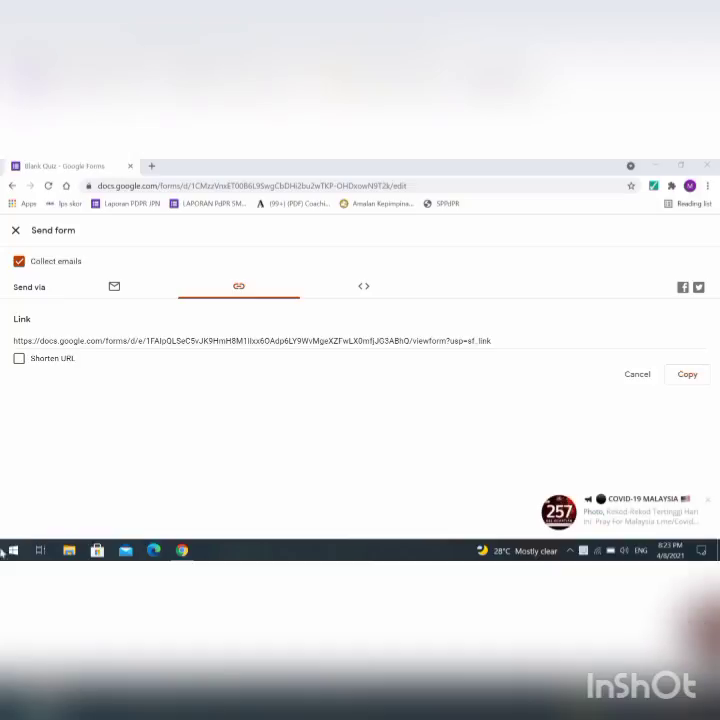
# Shorten the form's sharing URL, copy the link, and close the sending options.
pyautogui.click(274, 341)
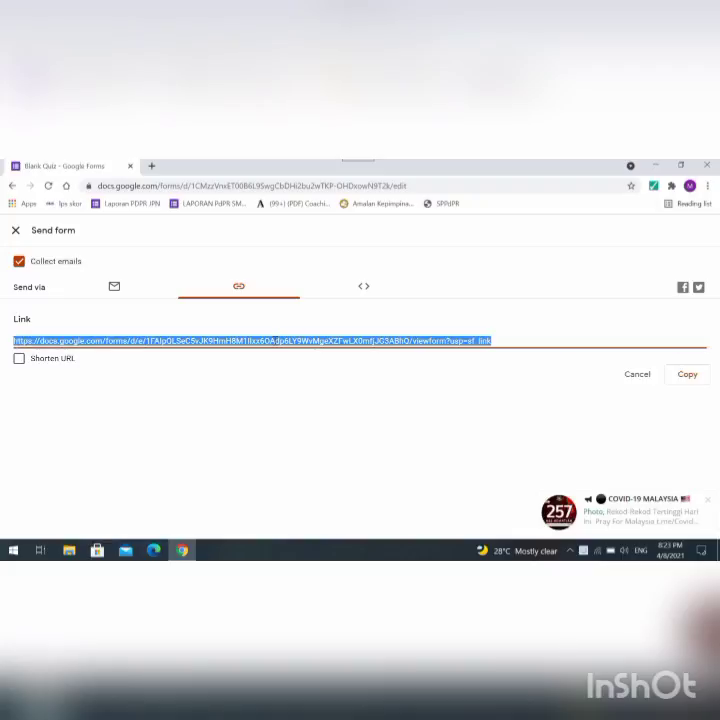
pyautogui.click(18, 360)
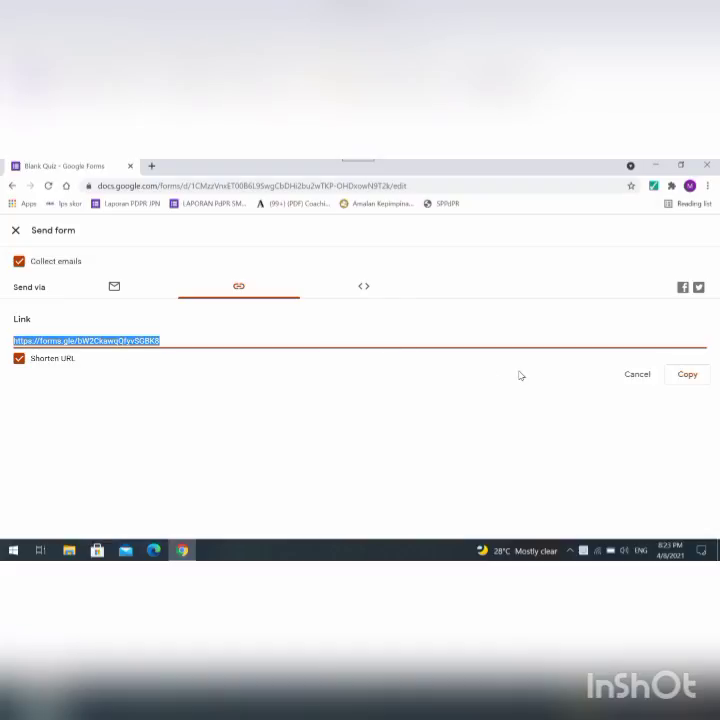
pyautogui.click(695, 378)
pyautogui.click(15, 233)
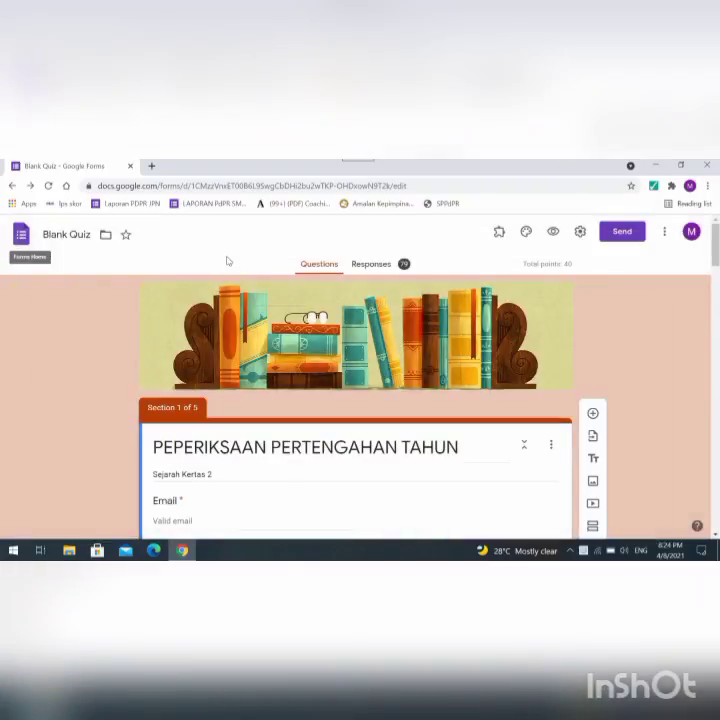
# Review the form's responses summary, including the score insights, missing responses and class breakdown, and switch to the per-question view.
pyautogui.click(388, 266)
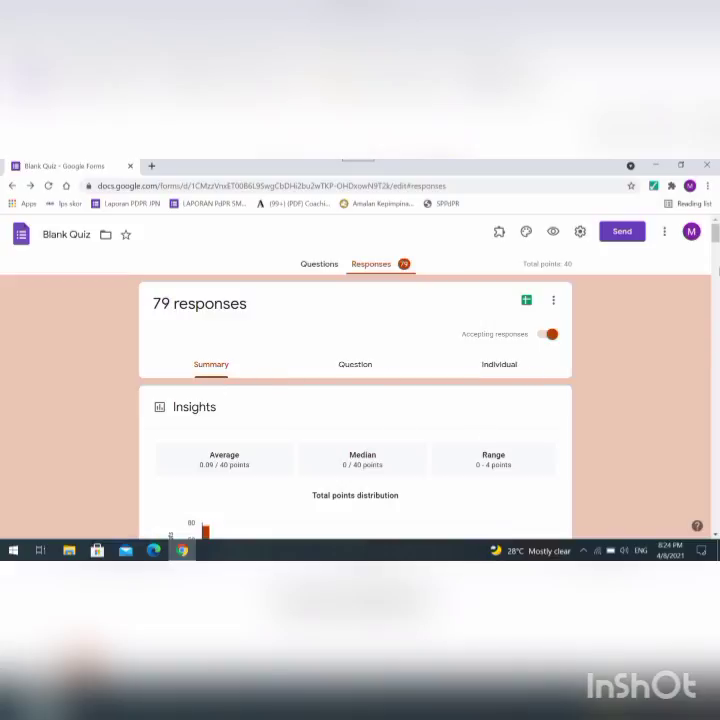
pyautogui.scroll(-2, 716, 250)
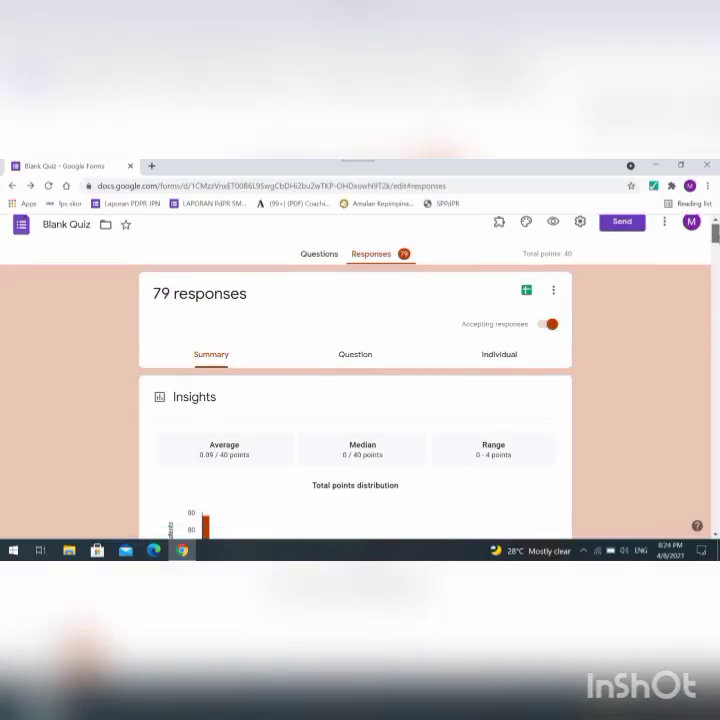
pyautogui.scroll(-6, 355, 400)
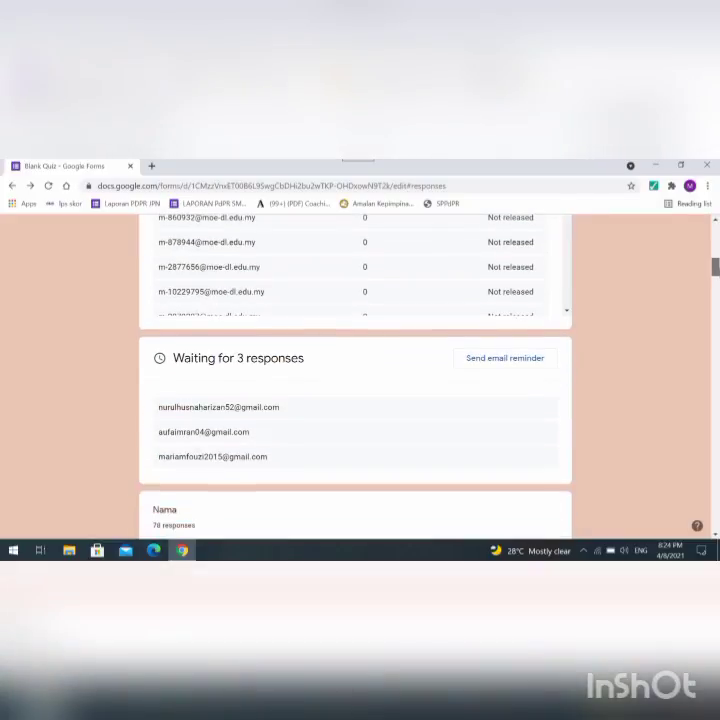
pyautogui.scroll(-6, 355, 380)
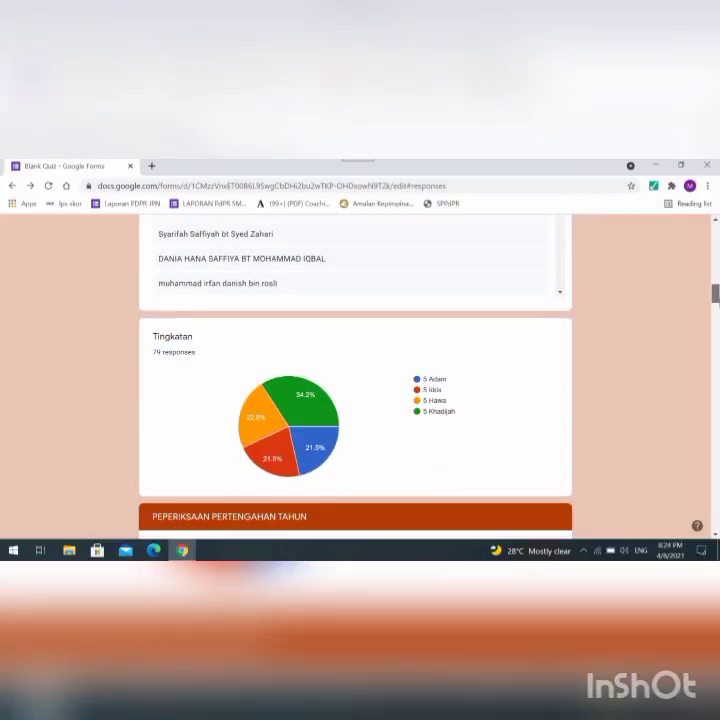
pyautogui.scroll(-2, 355, 380)
pyautogui.scroll(16, 355, 380)
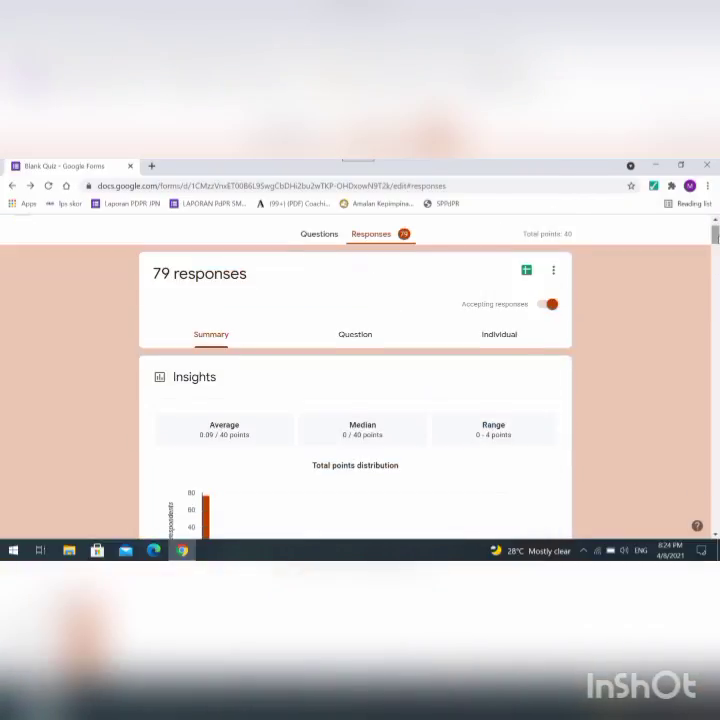
pyautogui.click(342, 335)
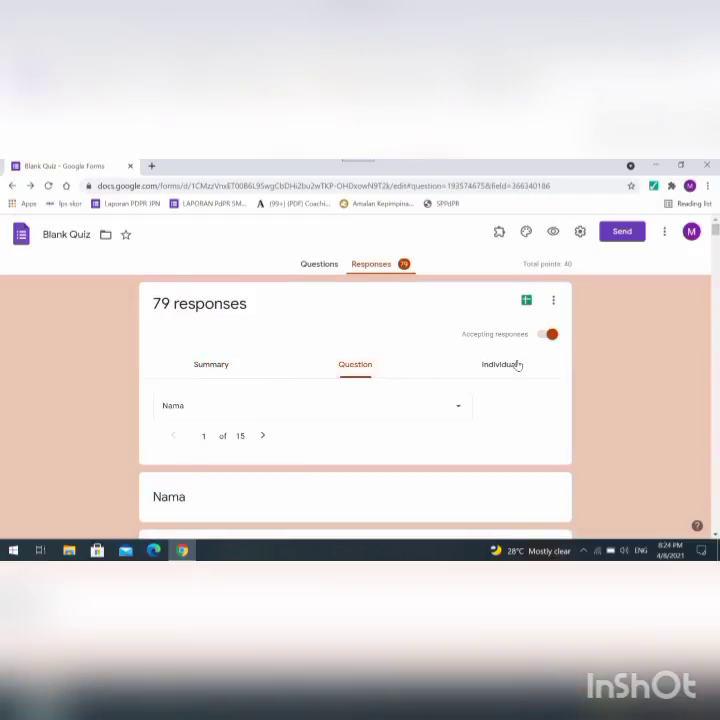
# Show the individual responses and choose the respondent of response 59 from the respondent list.
pyautogui.click(511, 365)
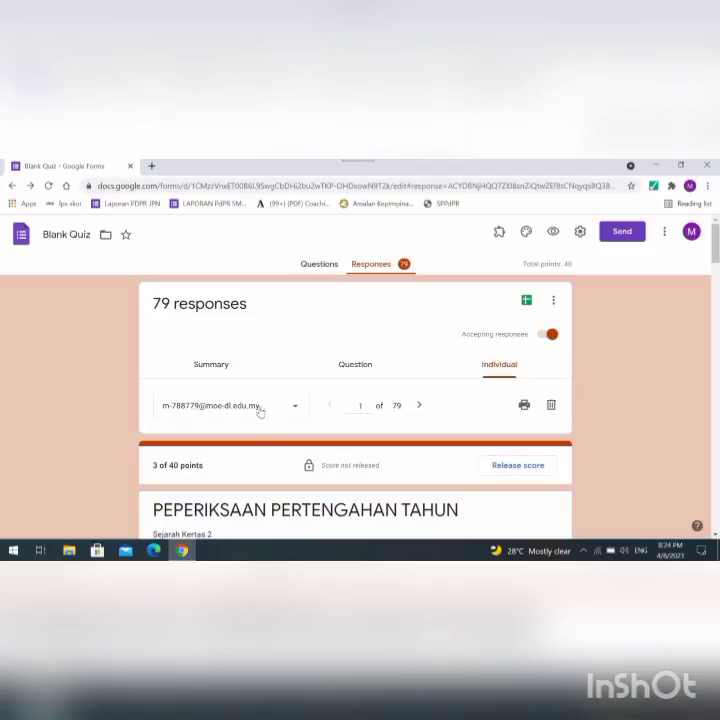
pyautogui.click(297, 409)
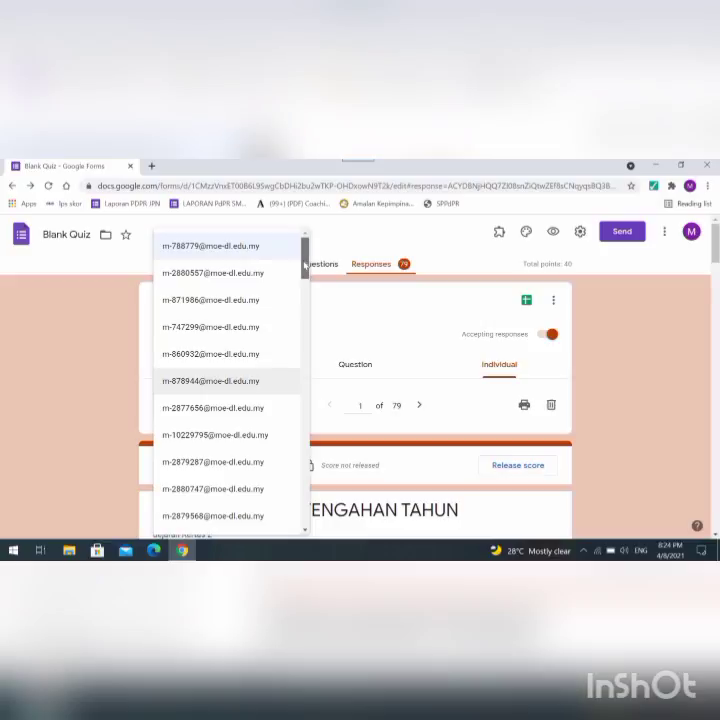
pyautogui.moveTo(305, 264); pyautogui.dragTo(321, 396)
pyautogui.moveTo(324, 405); pyautogui.dragTo(337, 455)
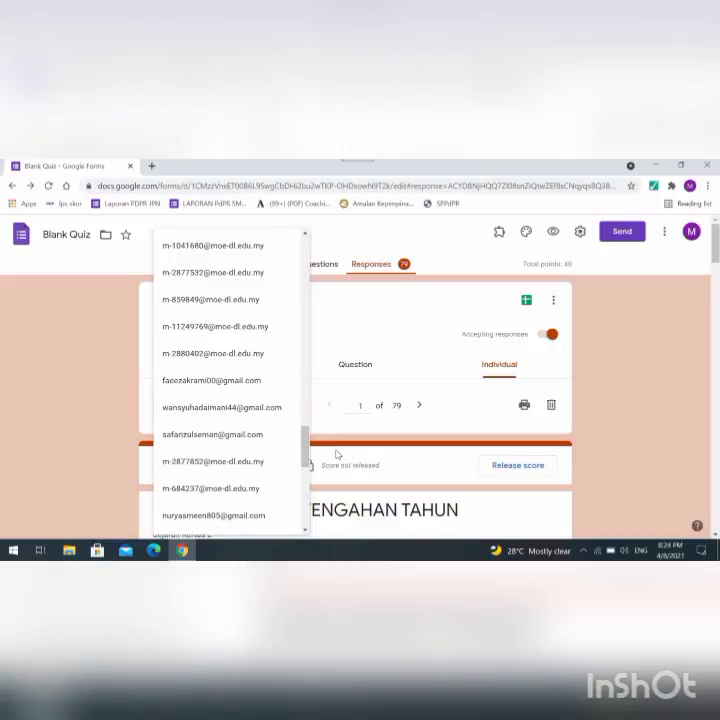
pyautogui.click(254, 408)
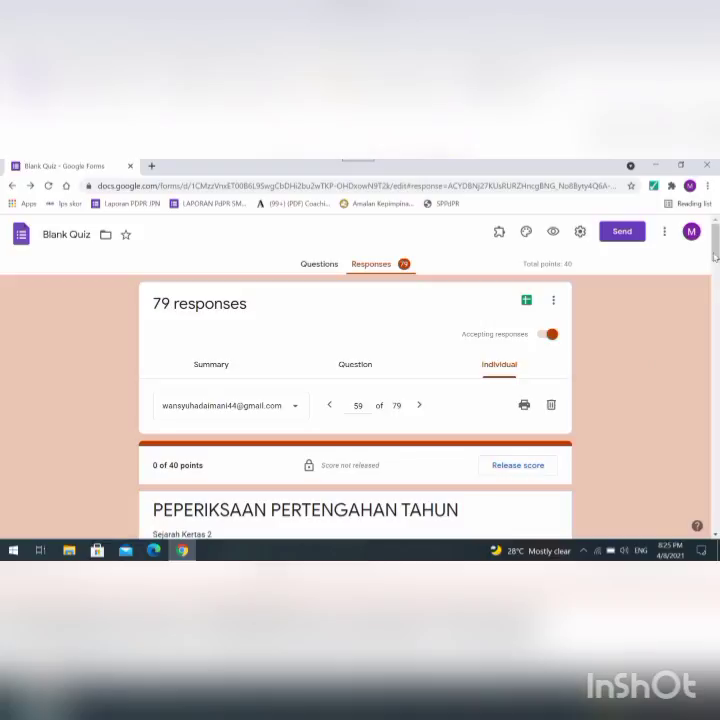
# Award this respondent 2 points for question 1(a) and 4 points for question (b).
pyautogui.moveTo(716, 250); pyautogui.dragTo(716, 336)
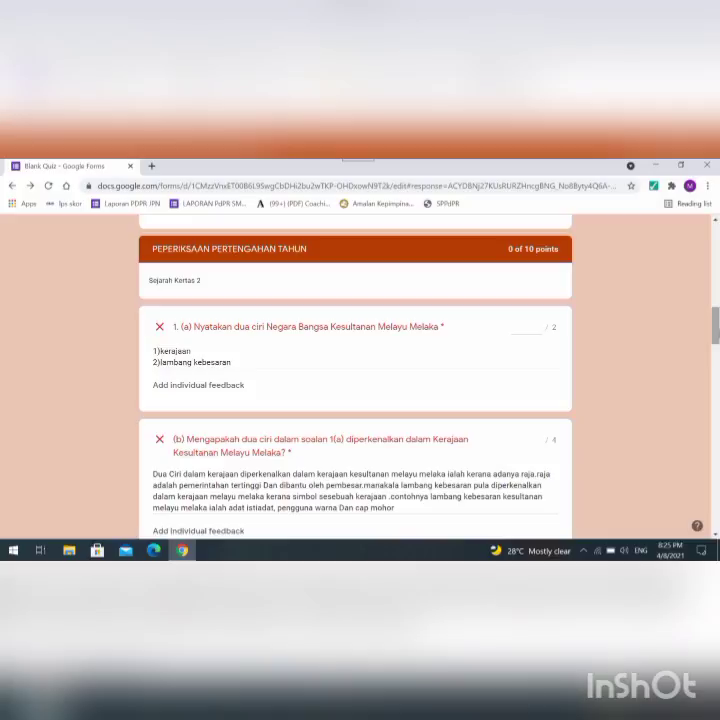
pyautogui.click(527, 326)
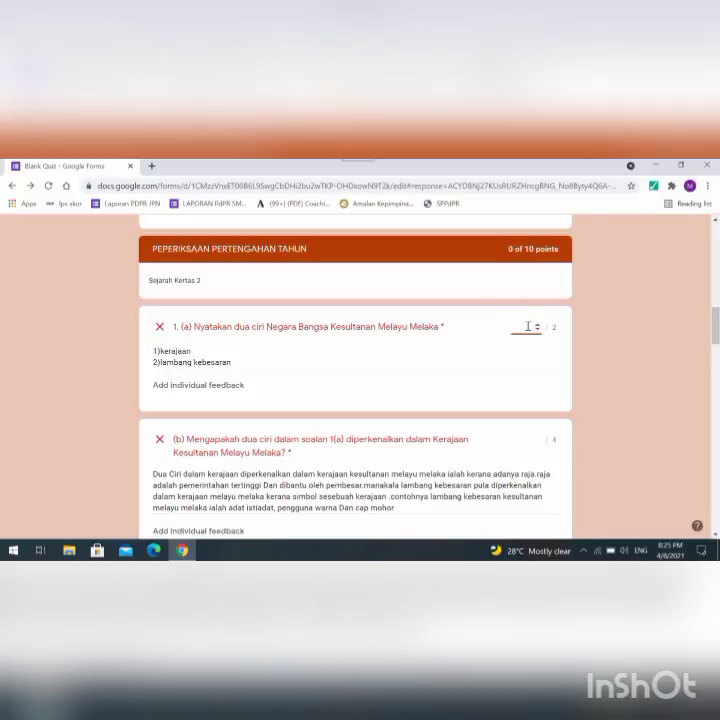
pyautogui.write('2')
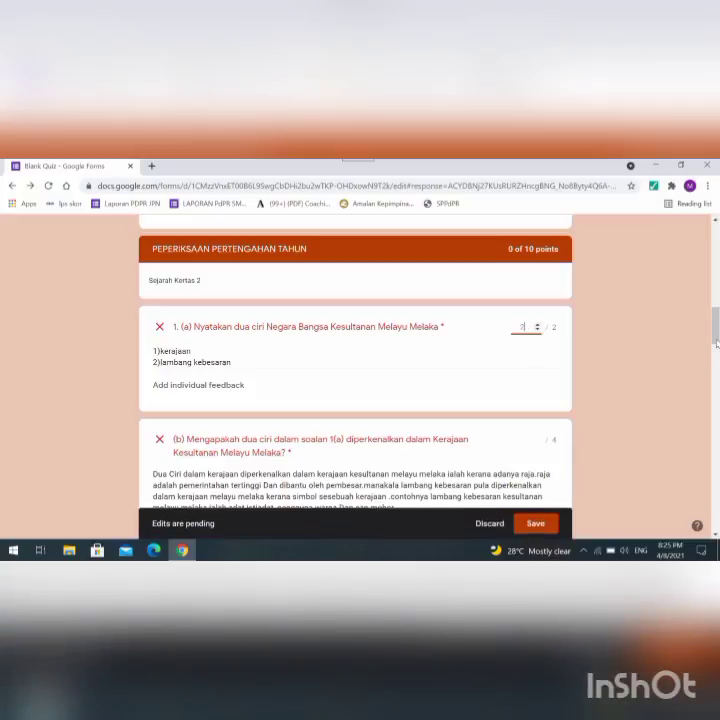
pyautogui.scroll(-3, 715, 325)
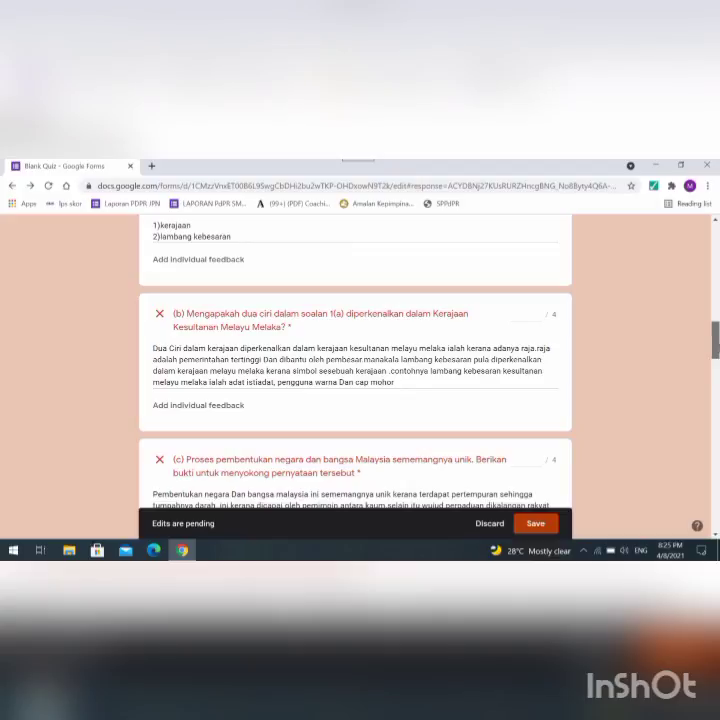
pyautogui.click(524, 314)
pyautogui.write('4')
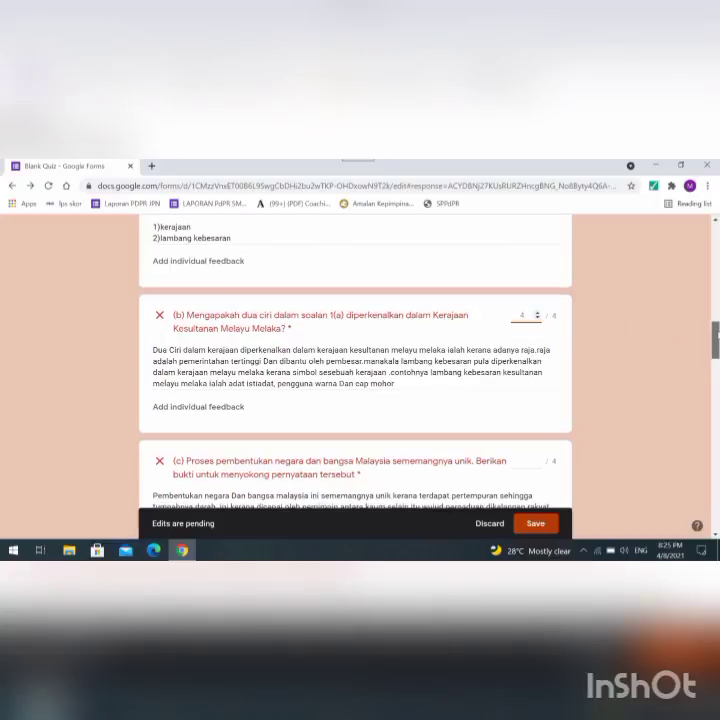
# Award 2 points for question (c) on the formation of Malaysia and save the pending grades.
pyautogui.scroll(-3, 355, 380)
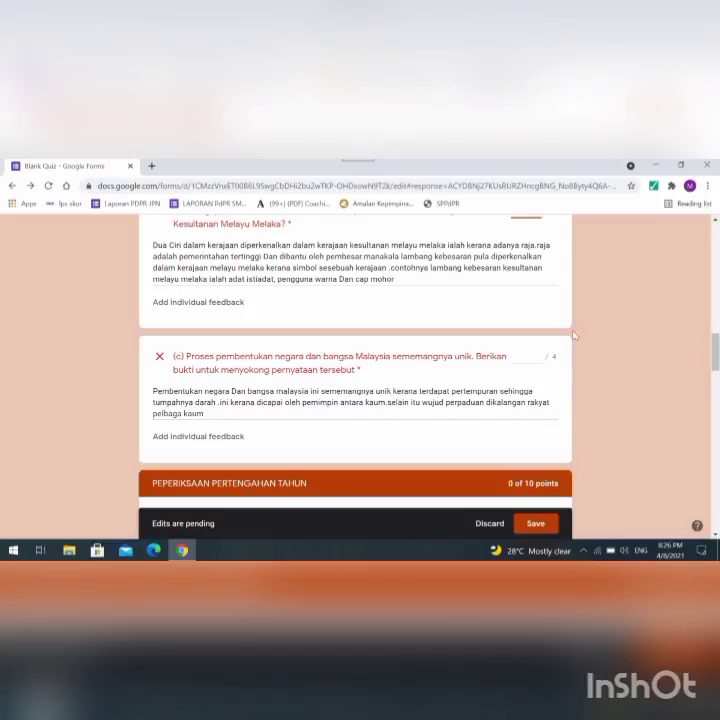
pyautogui.click(524, 356)
pyautogui.write('2')
pyautogui.click(537, 530)
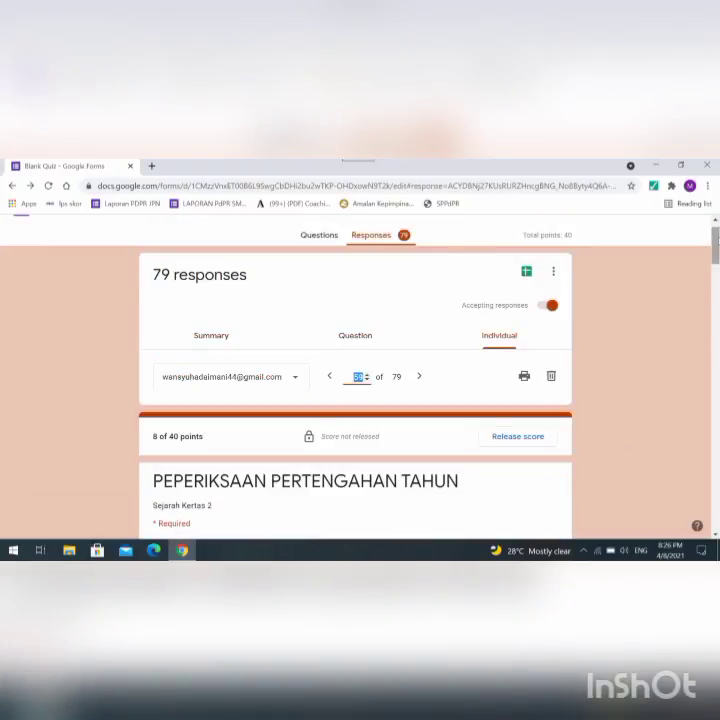
# Open the score release options from the graded response and look through the list of respondents.
pyautogui.scroll(-1, 176, 389)
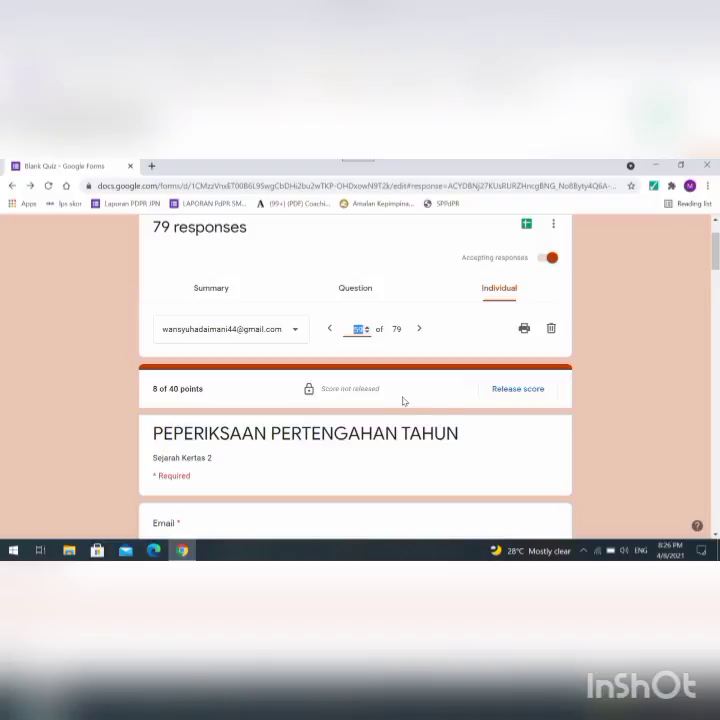
pyautogui.click(520, 390)
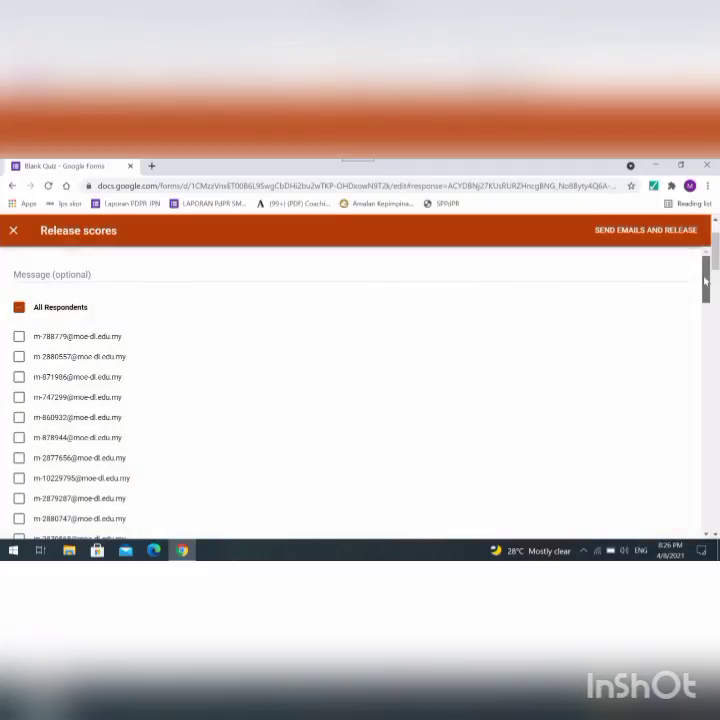
pyautogui.scroll(-1, 706, 312)
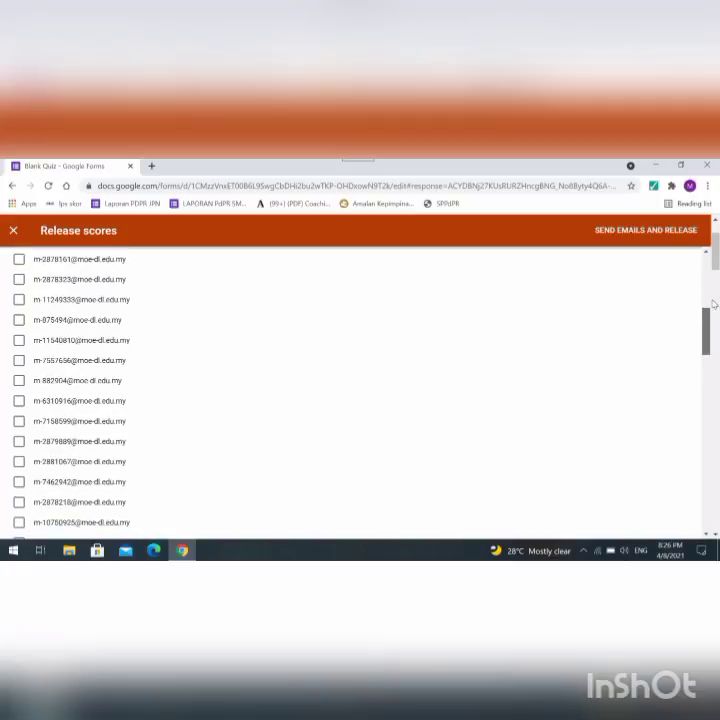
pyautogui.scroll(2, 708, 290)
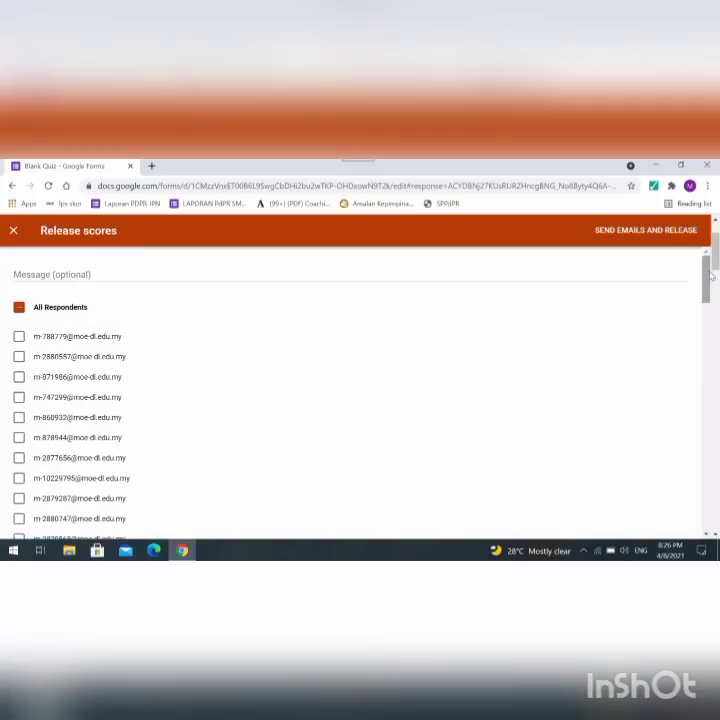